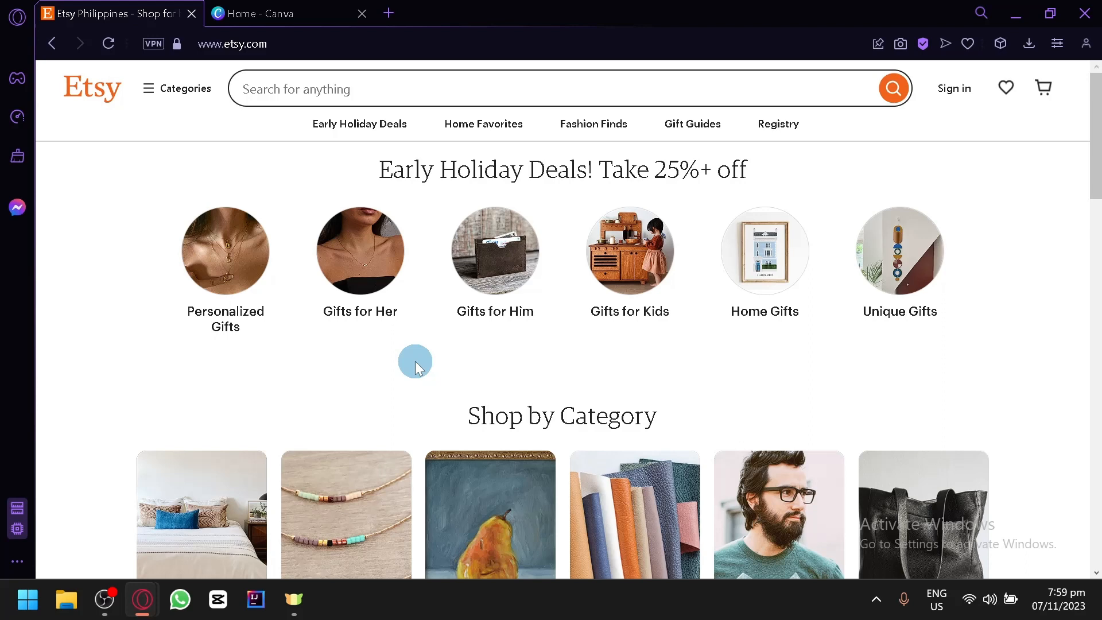
Switch to Canva and look through the home page and its Presentations, Social media and Videos design categories.
left_click(336, 8)
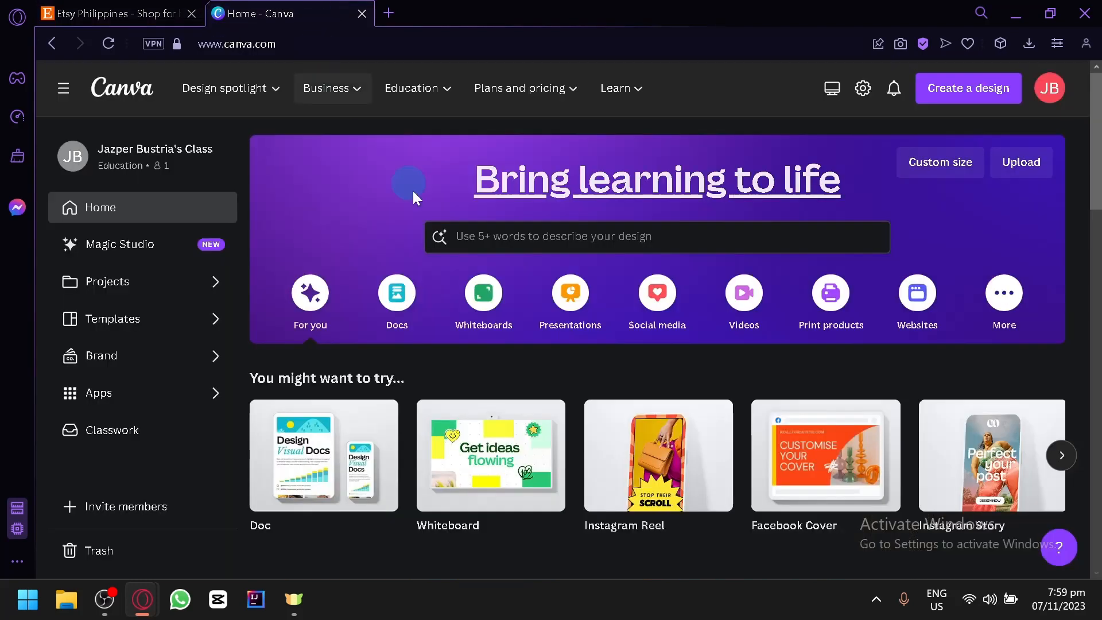
scroll(478, 315, "down", 5)
scroll(479, 327, "up", 5)
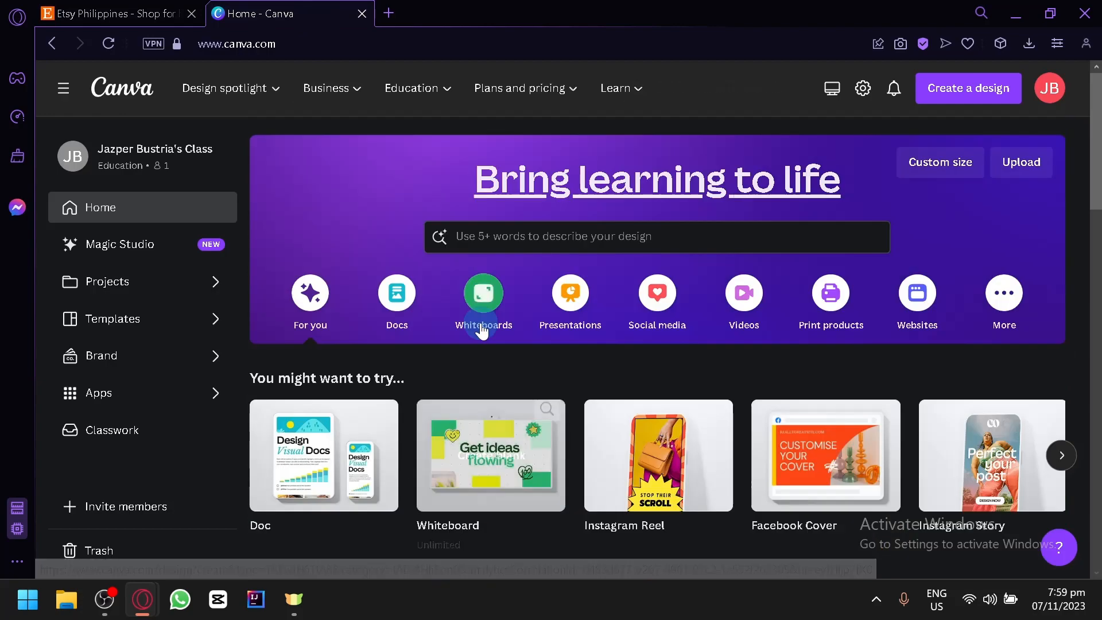
scroll(505, 347, "down", 8)
scroll(511, 354, "up", 6)
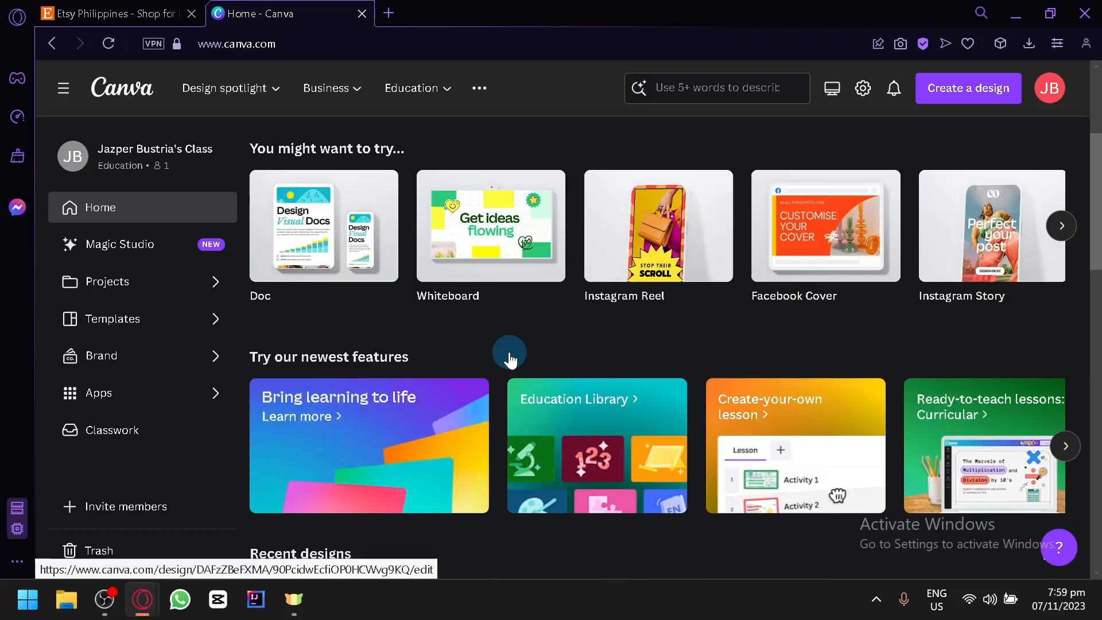
scroll(509, 357, "up", 3)
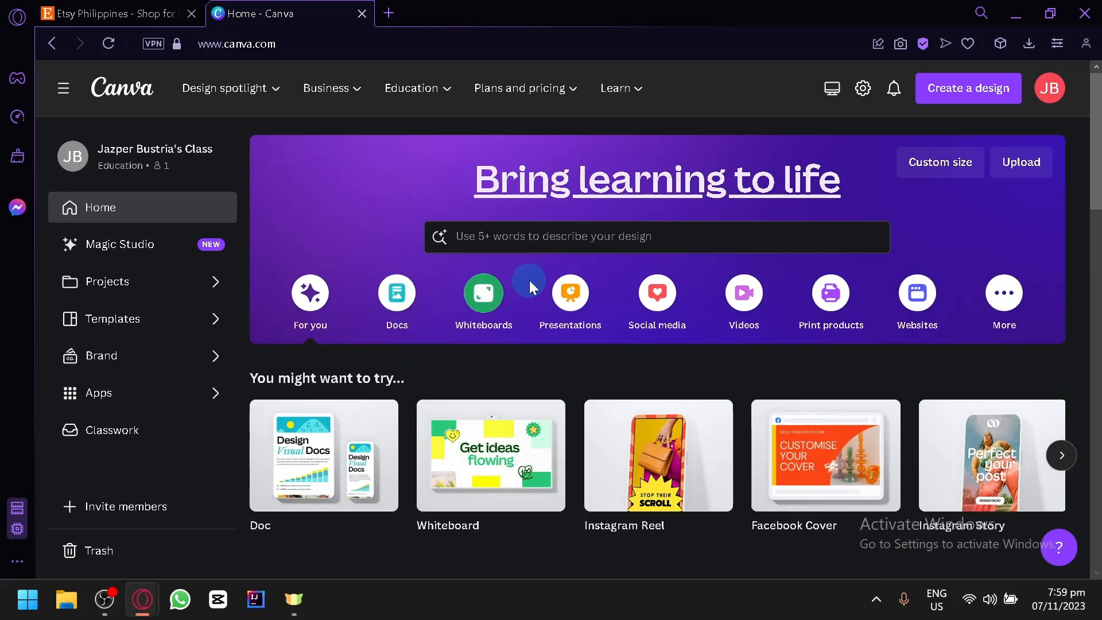
left_click(565, 294)
left_click(657, 292)
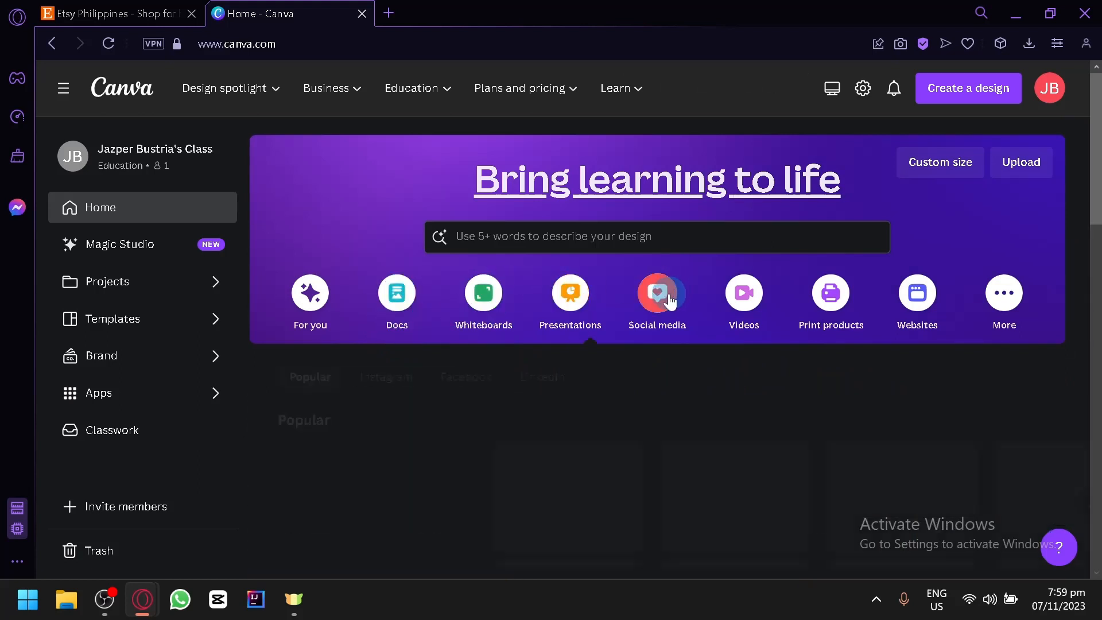
left_click(756, 307)
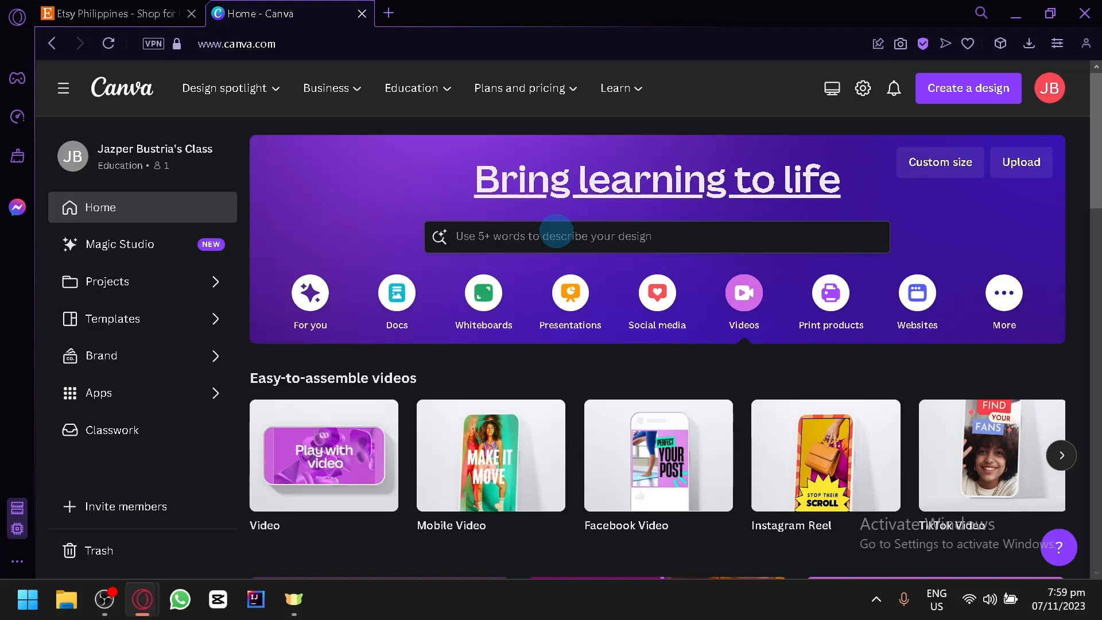
Search Canva's templates for "invitation".
left_click(556, 233)
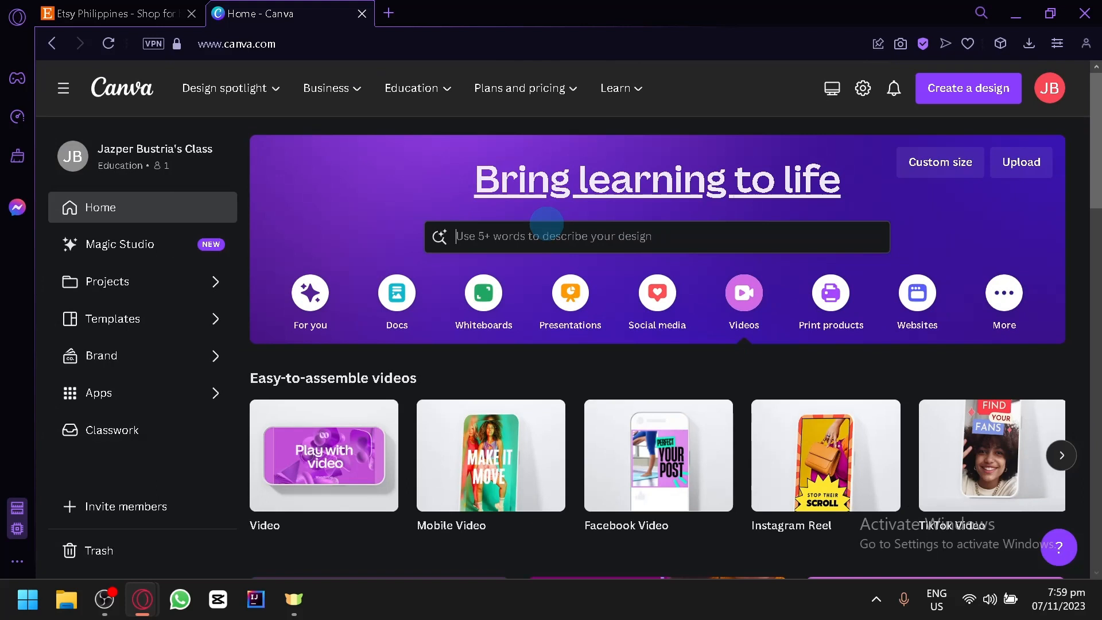
type("invitation")
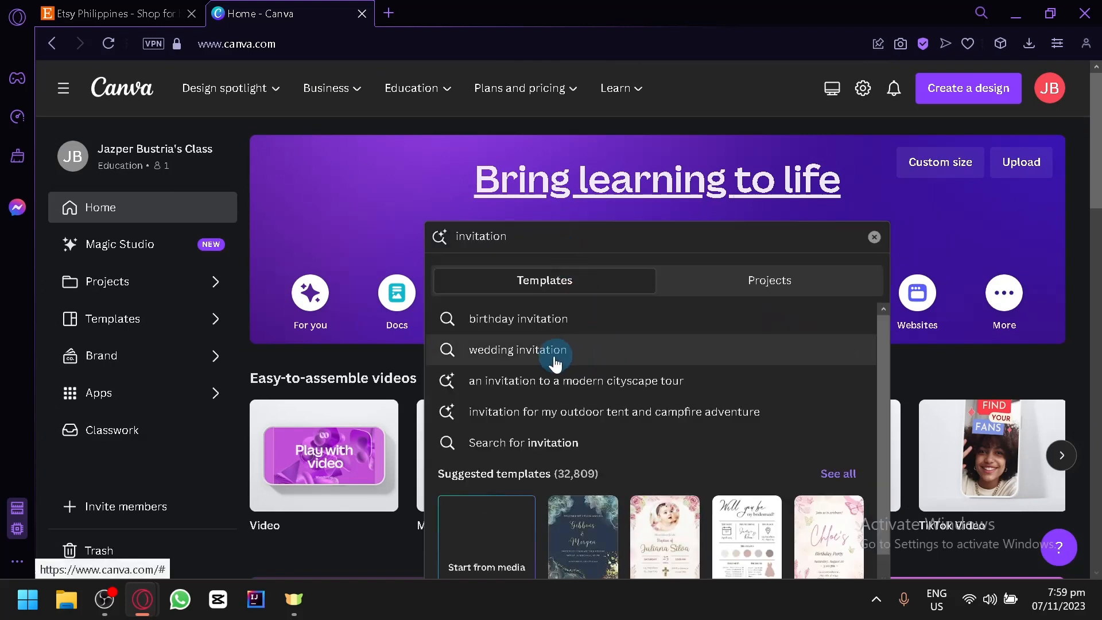
scroll(669, 356, "down", 3)
scroll(681, 367, "up", 3)
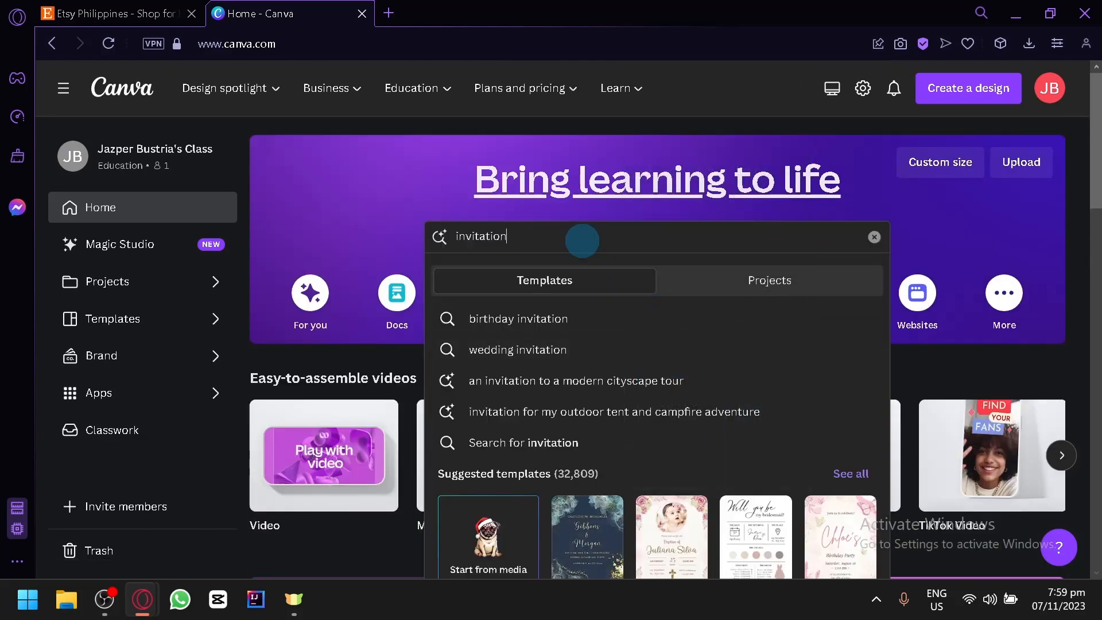
key("Return")
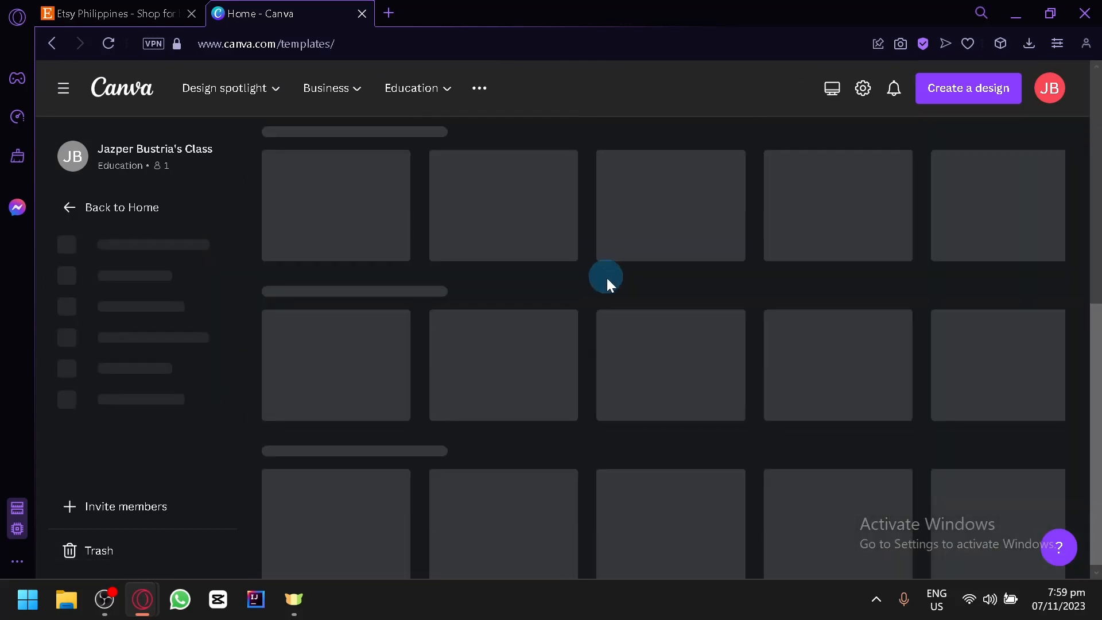
Browse the invitation templates and open the pink minimalist birthday party invitation in a new tab.
scroll(607, 279, "down", 2)
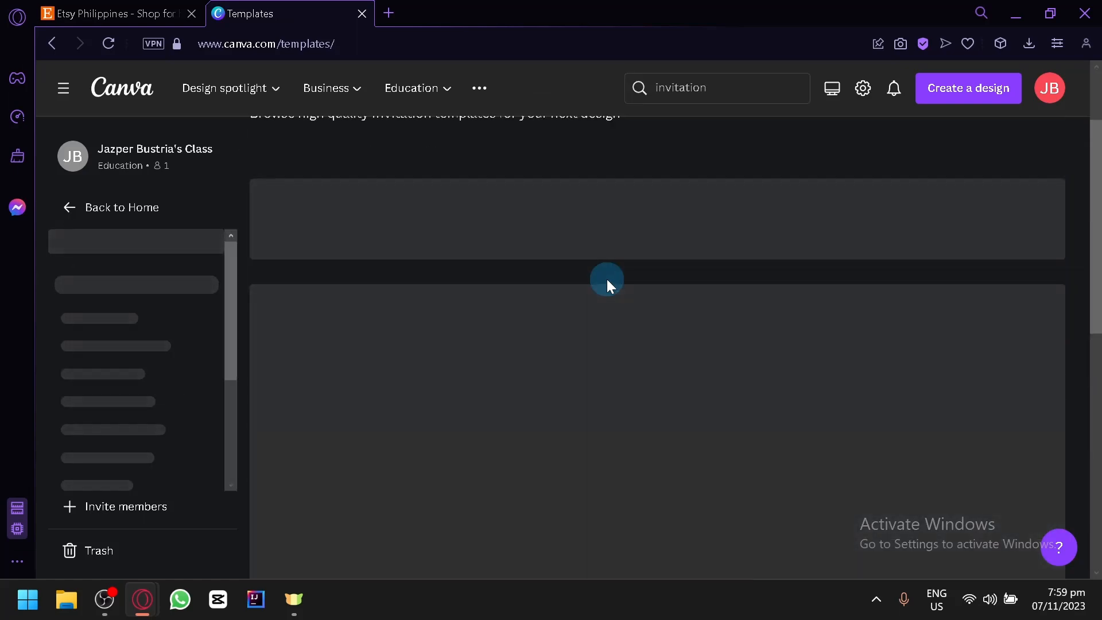
scroll(596, 296, "down", 2)
scroll(583, 299, "down", 5)
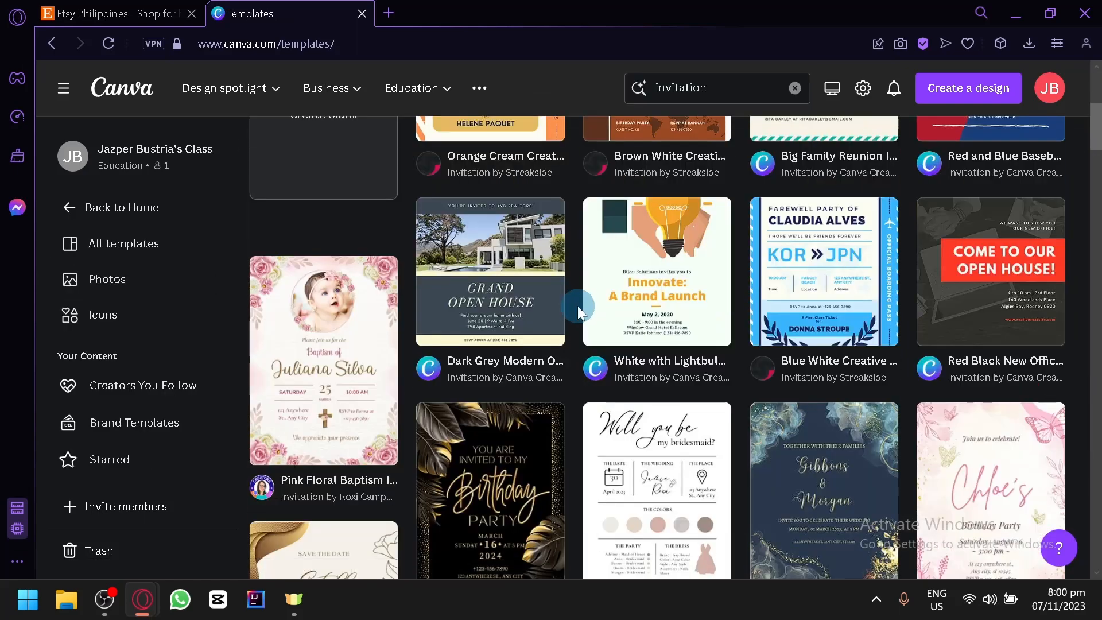
scroll(578, 306, "up", 9)
scroll(688, 270, "down", 15)
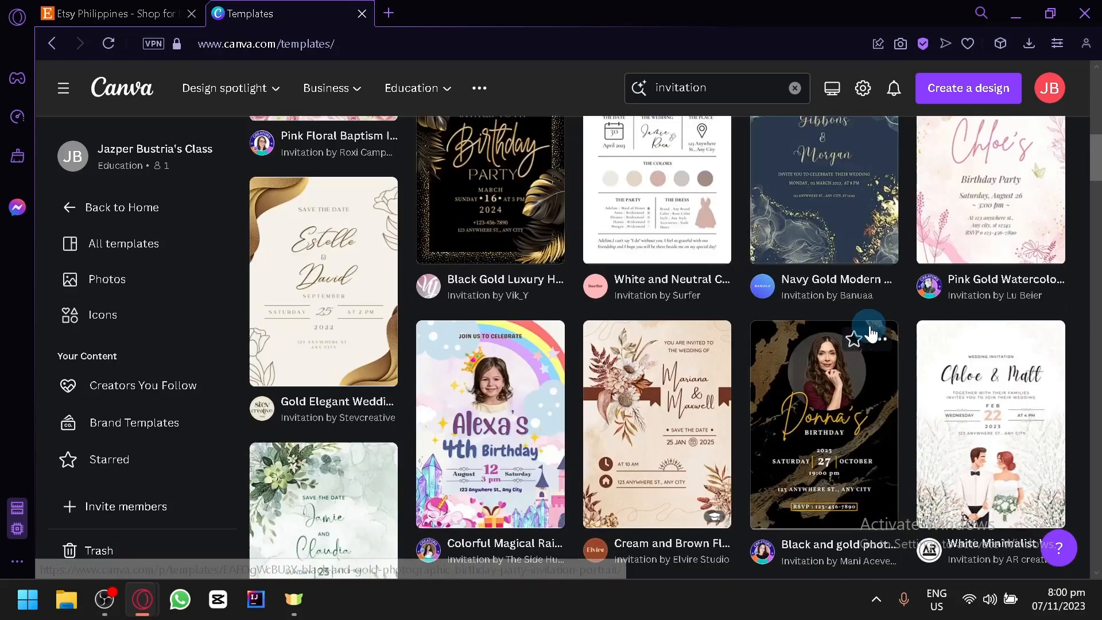
scroll(714, 356, "down", 6)
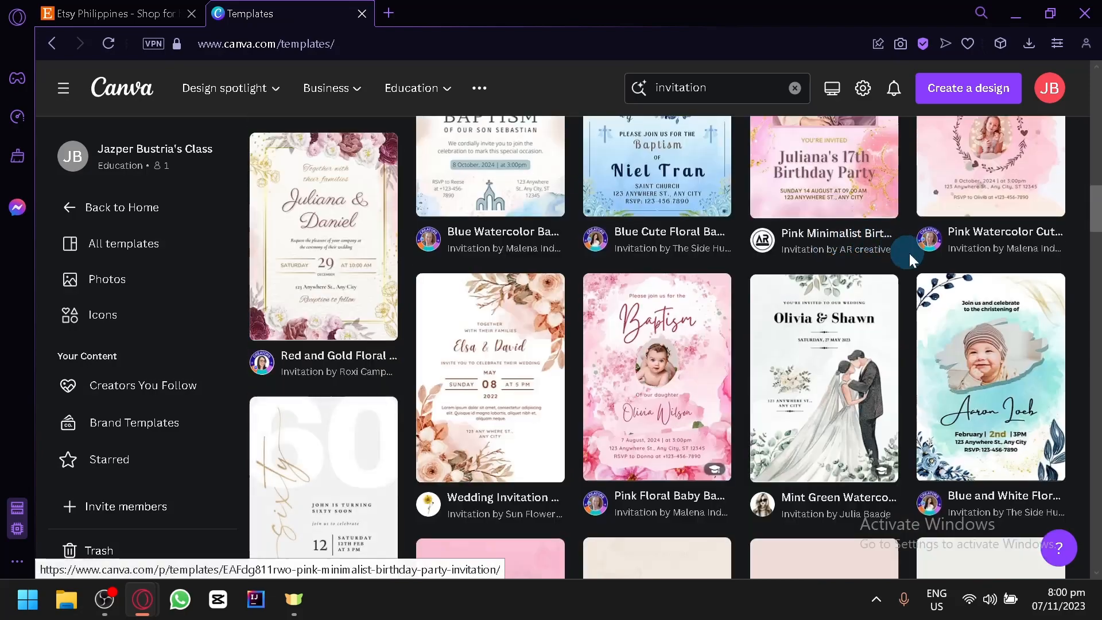
scroll(660, 382, "up", 4)
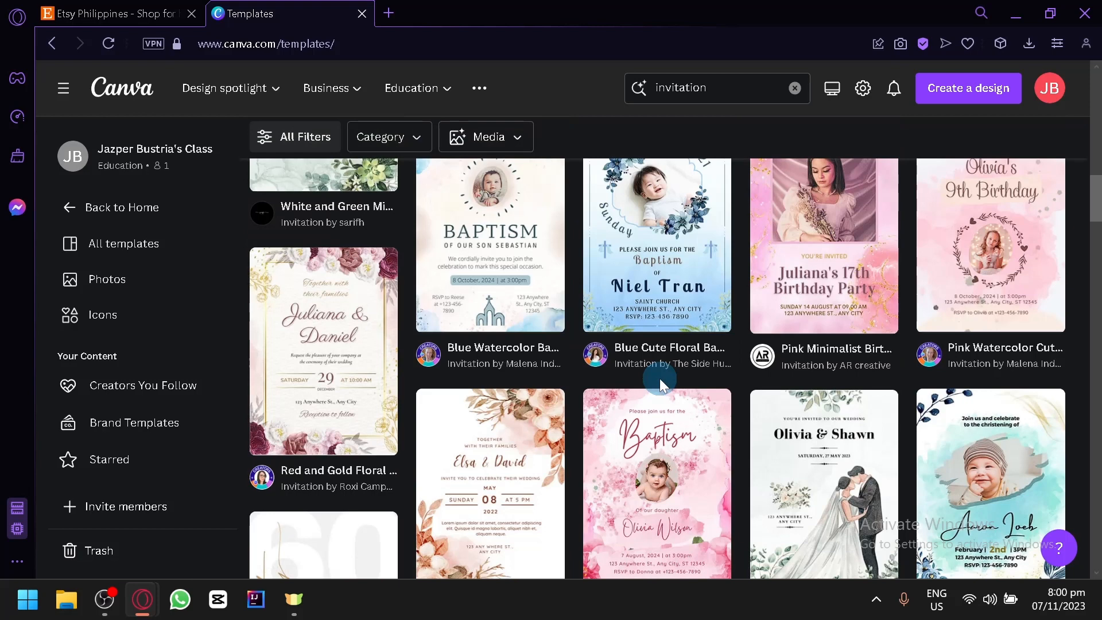
right_click(797, 241)
left_click(821, 267)
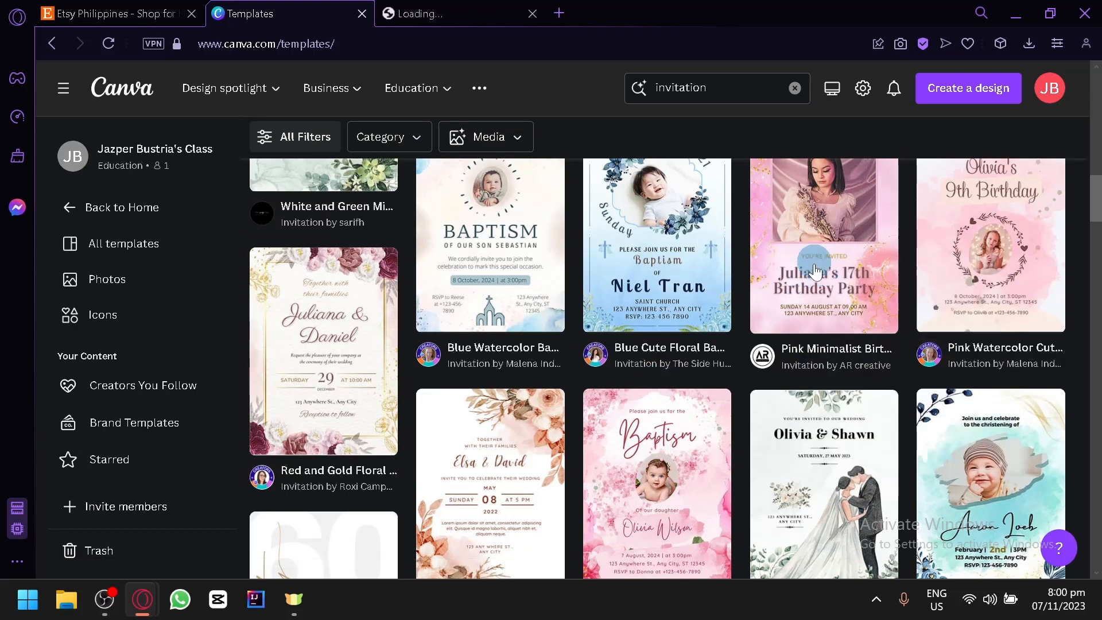
Open the black and gold birthday invitation and the mint green watercolor wedding invitation in separate new tabs.
scroll(801, 290, "up", 3)
scroll(802, 290, "up", 3)
right_click(802, 290)
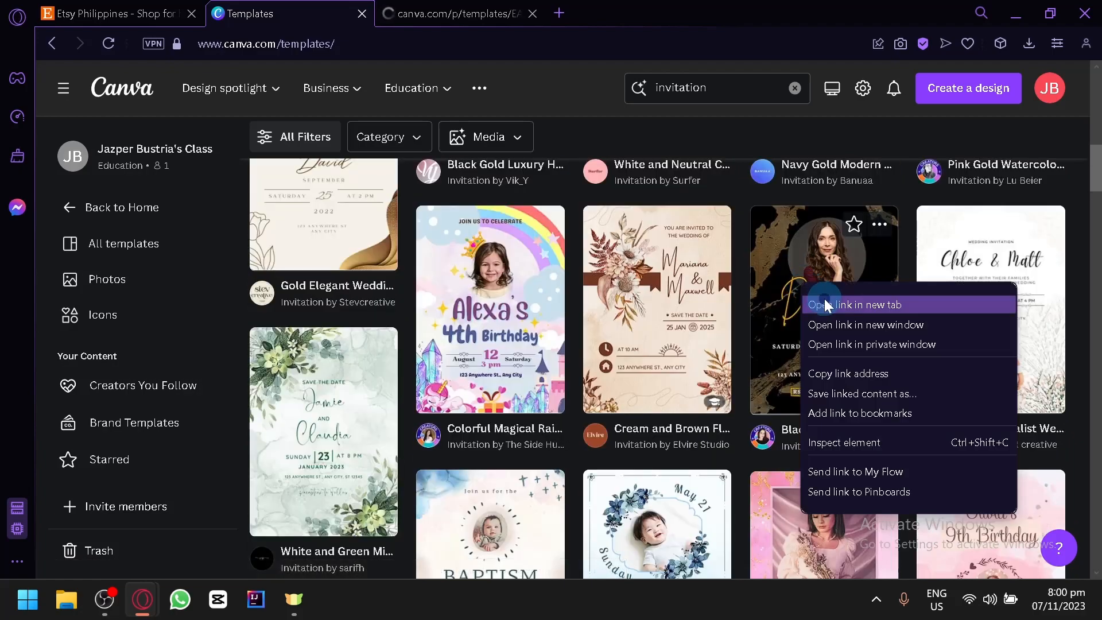
left_click(824, 298)
scroll(824, 298, "down", 12)
scroll(743, 357, "down", 2)
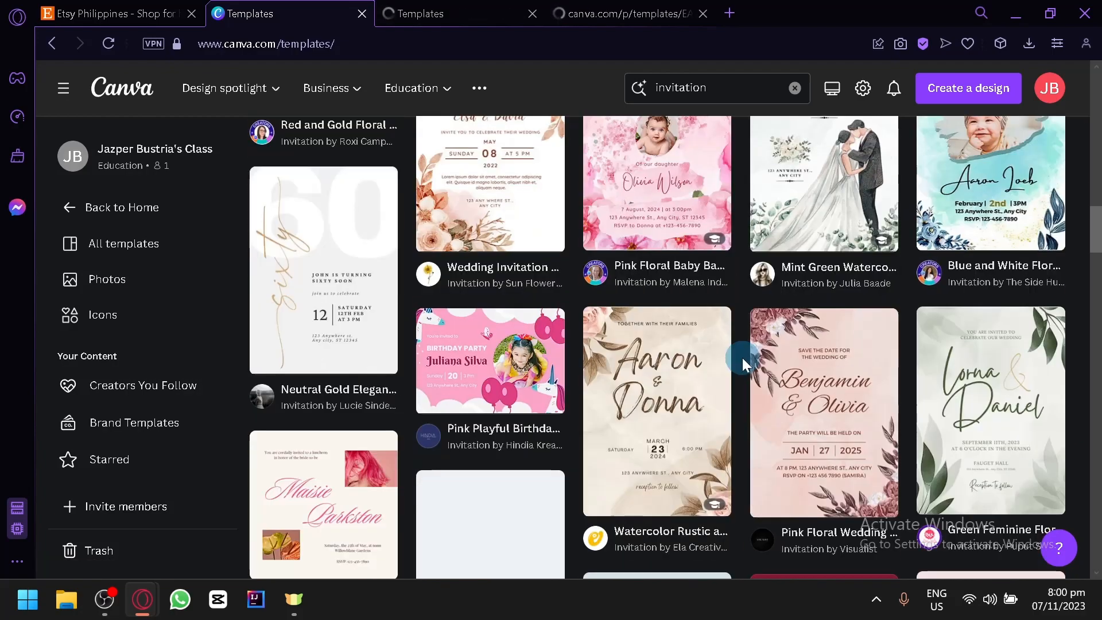
right_click(766, 217)
left_click(843, 230)
Create a blank portrait invitation design from the template results and close the original results tab.
scroll(728, 373, "up", 15)
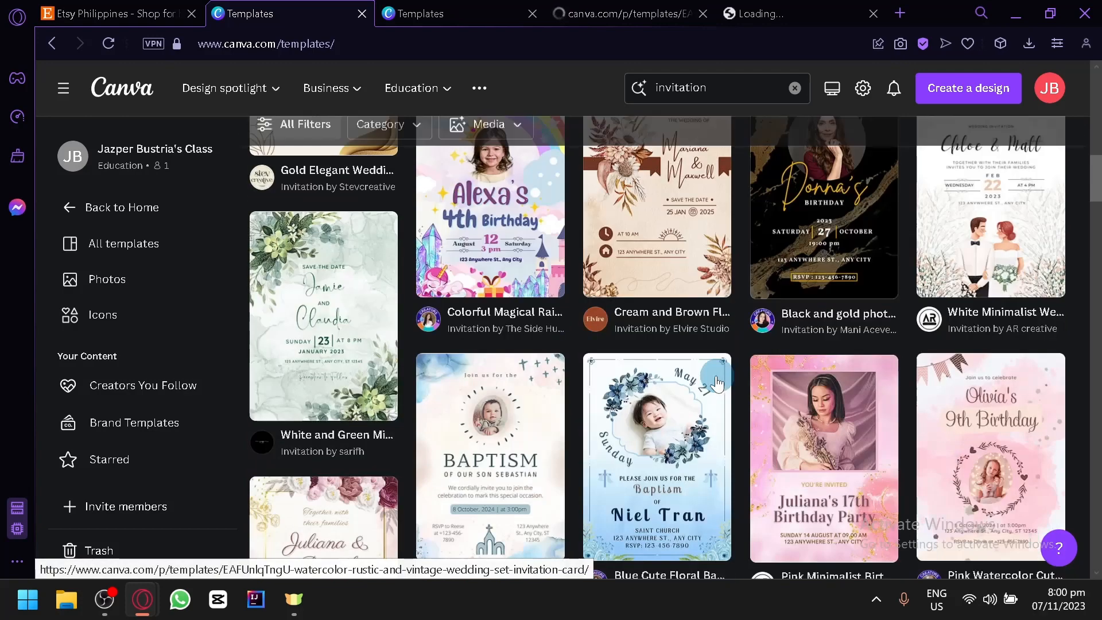
scroll(330, 418, "down", 4)
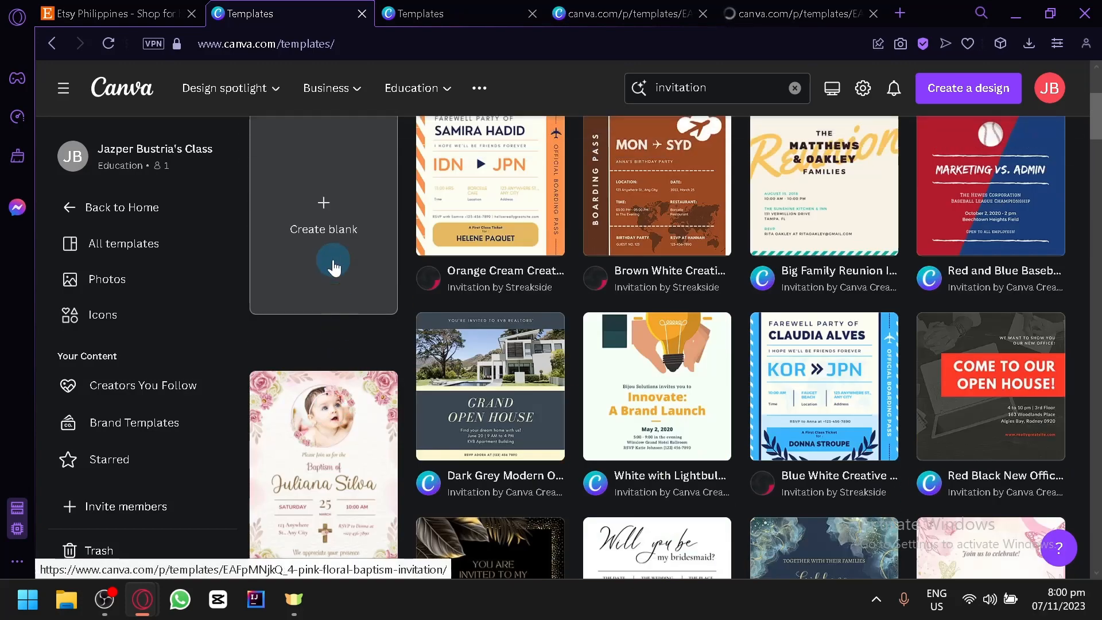
left_click(359, 277)
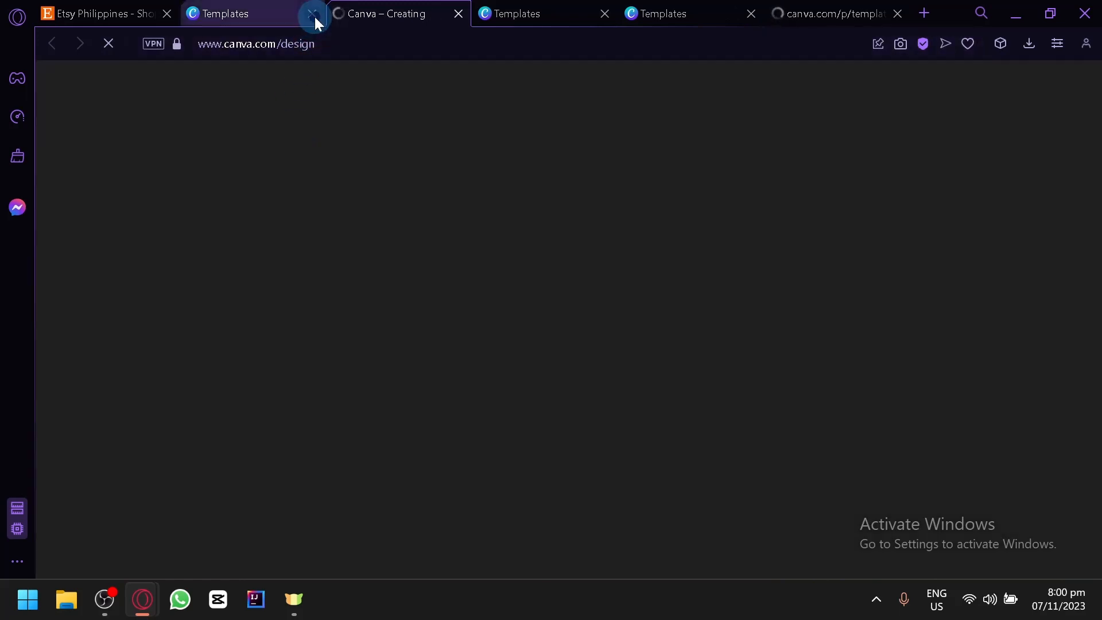
left_click(313, 13)
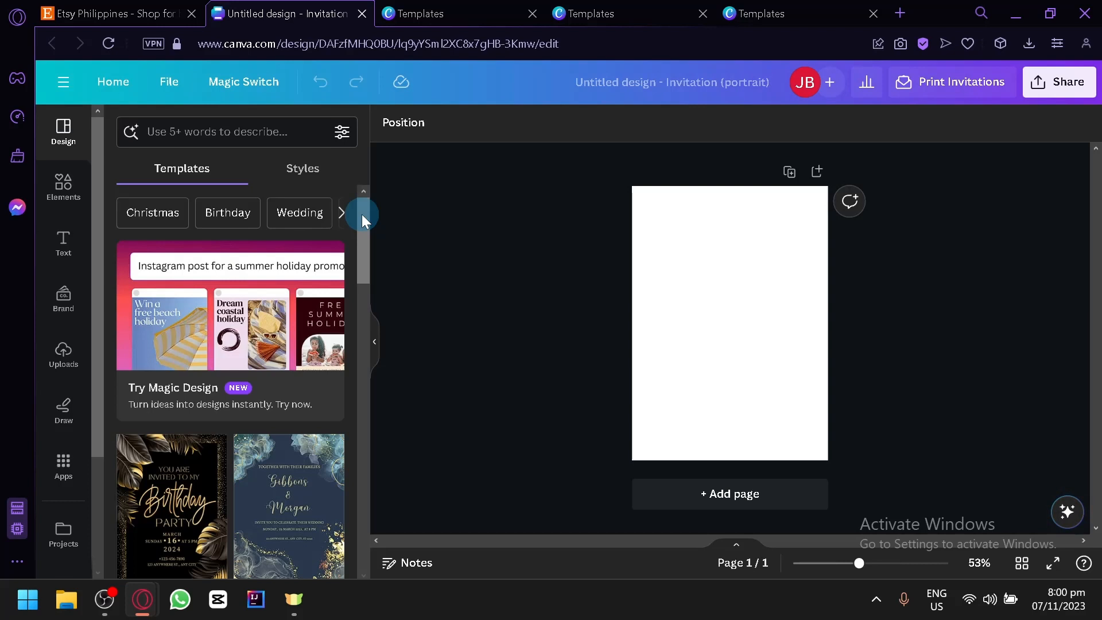
left_click(374, 343)
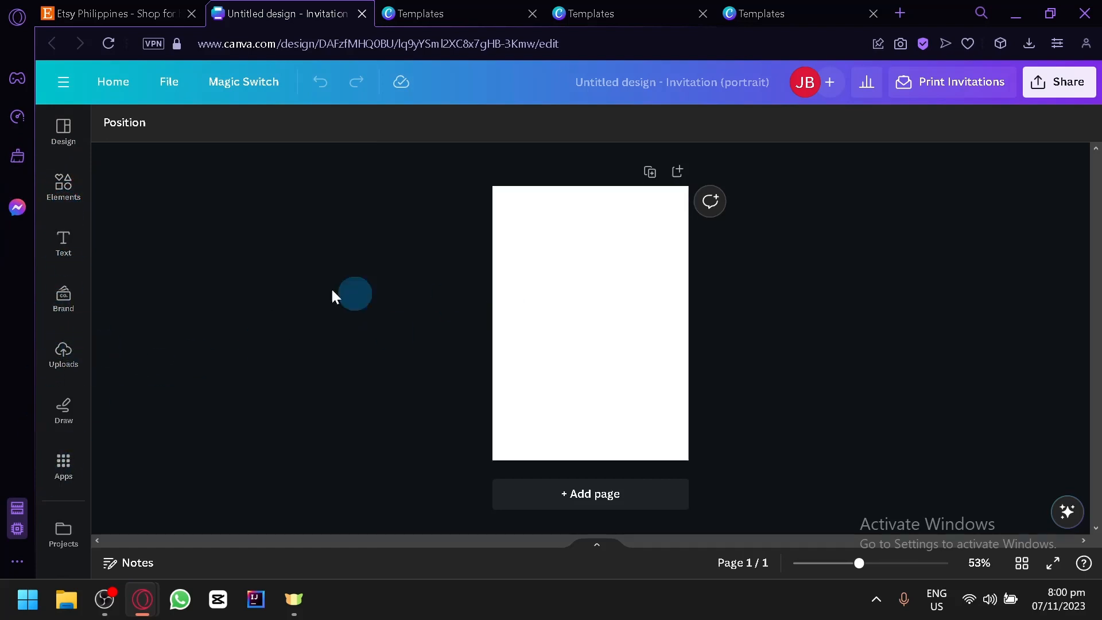
scroll(760, 318, "up", 3)
scroll(754, 320, "down", 2)
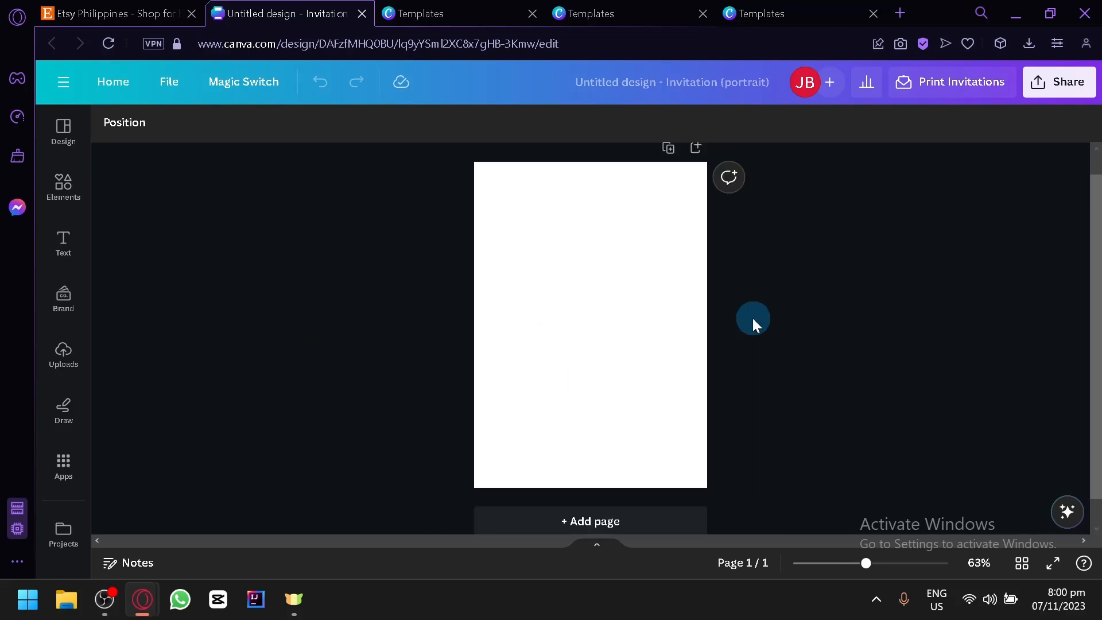
Try purple and dark blue solid colors as the background of the blank invitation page.
left_click(645, 295)
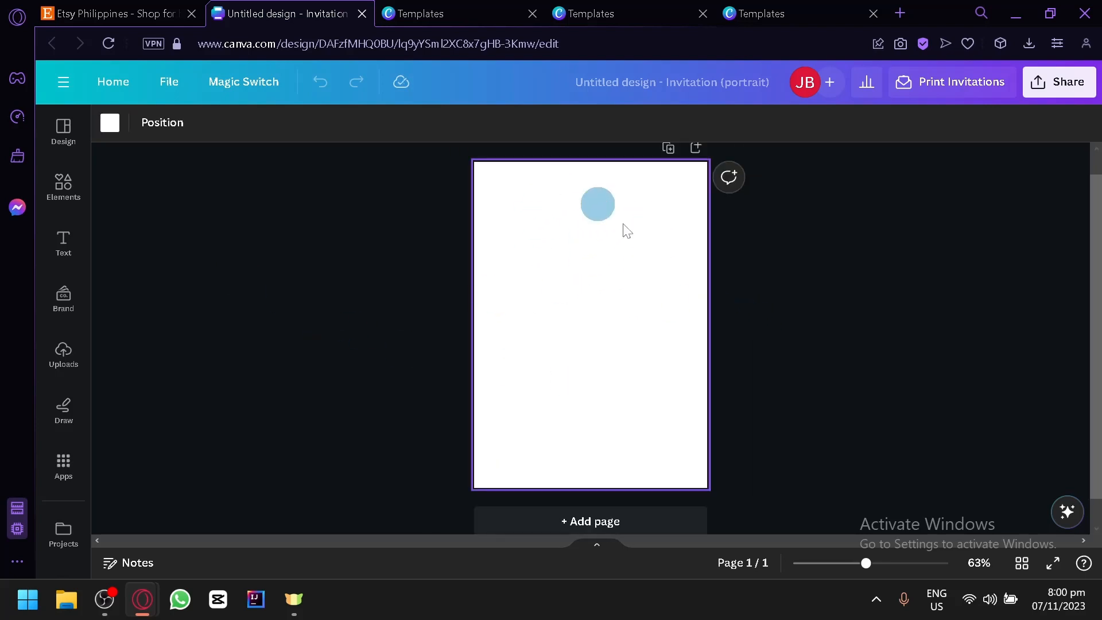
left_click(109, 123)
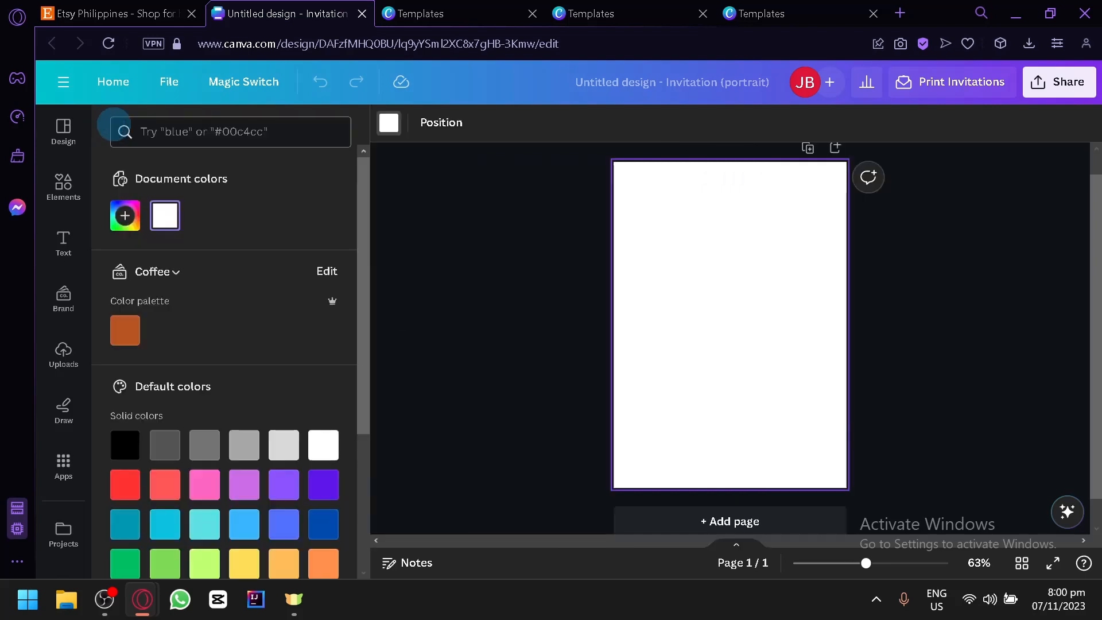
scroll(287, 321, "down", 2)
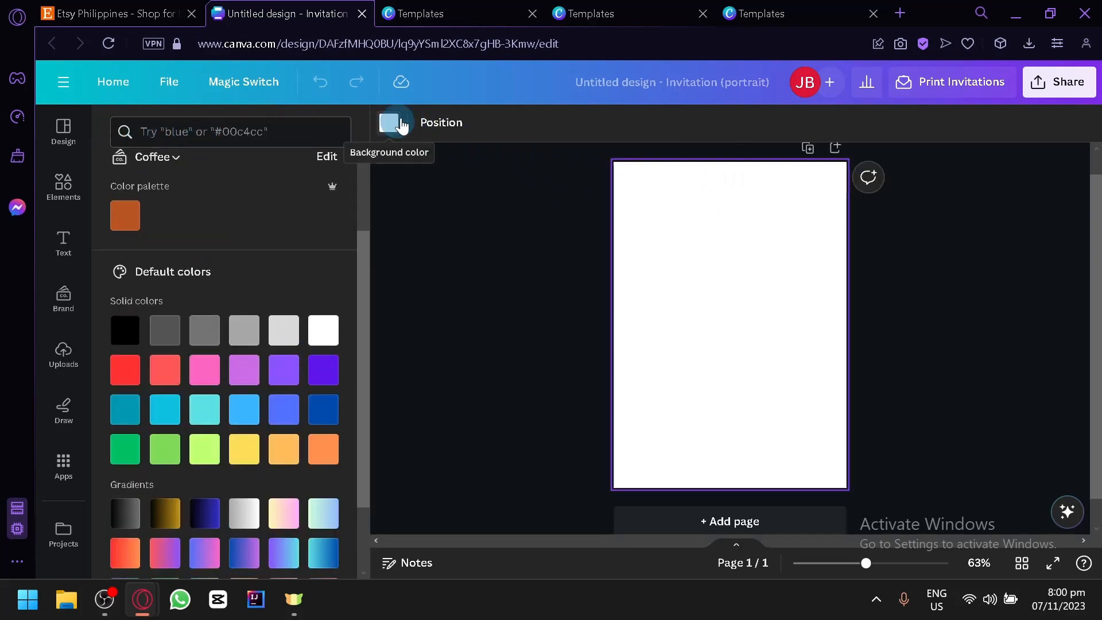
scroll(275, 255, "down", 2)
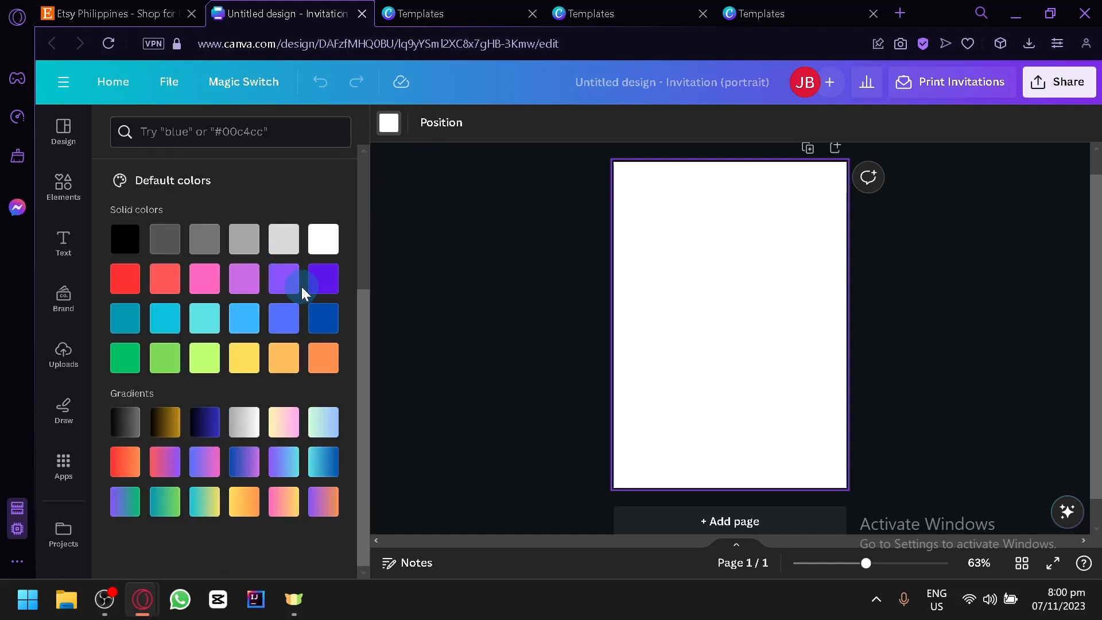
left_click(312, 283)
left_click(284, 278)
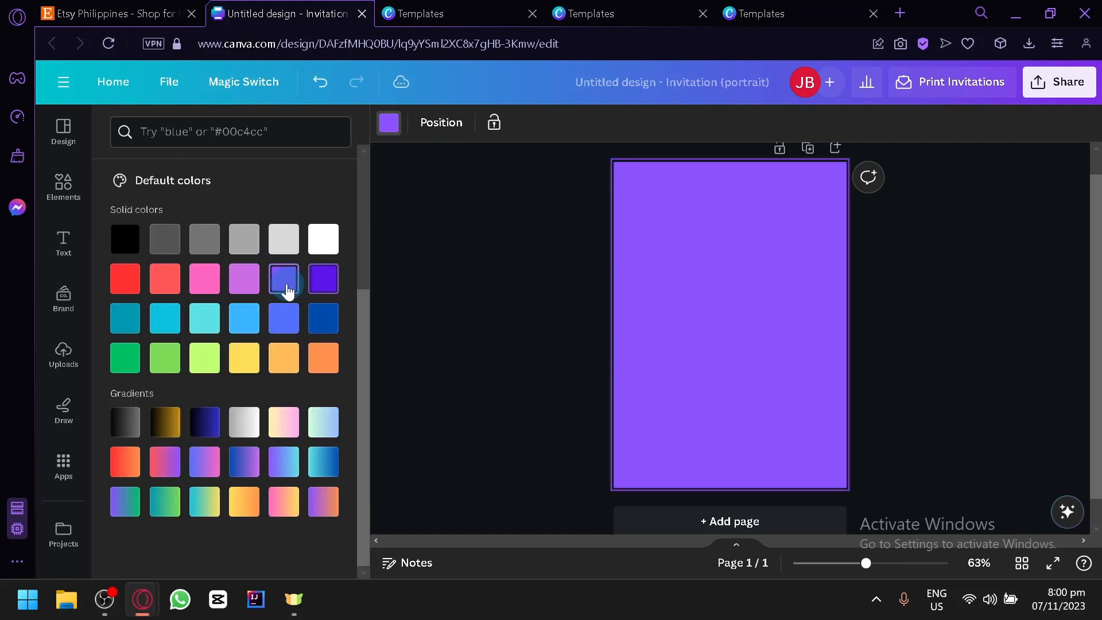
left_click(322, 322)
left_click(515, 295)
left_click(577, 282)
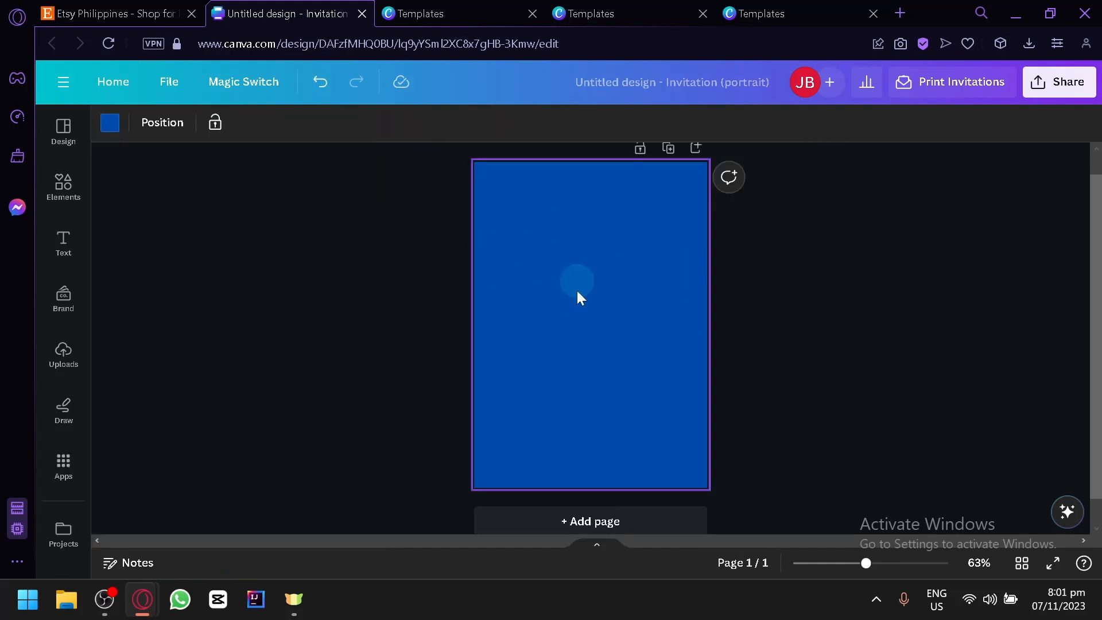
Set the invitation page's background color to solid black.
left_click(394, 241)
left_click(548, 238)
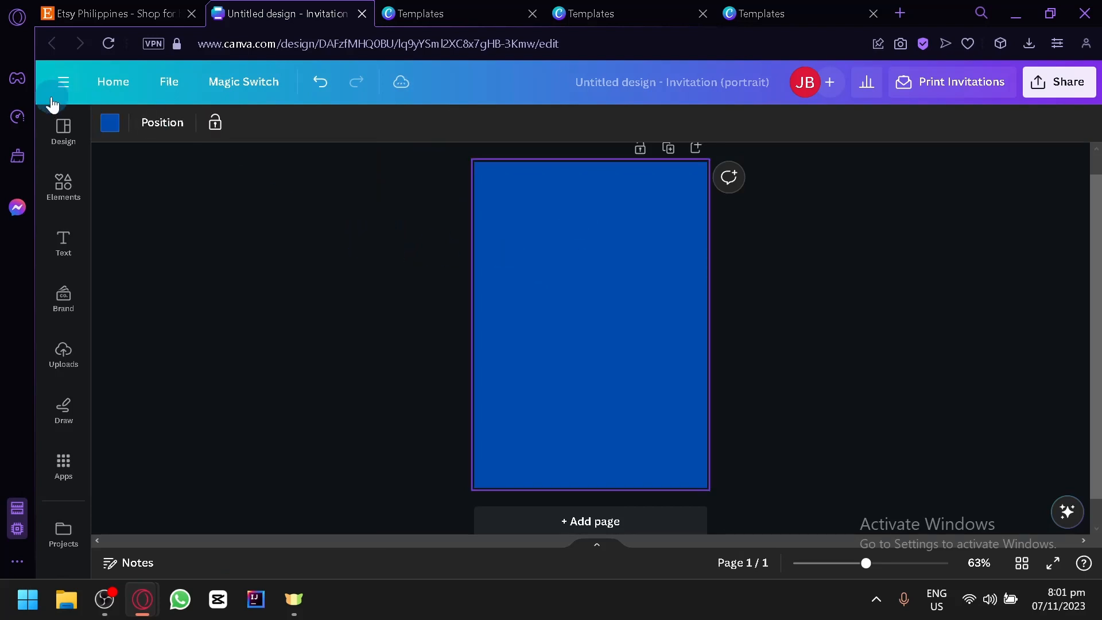
left_click(111, 131)
left_click(129, 444)
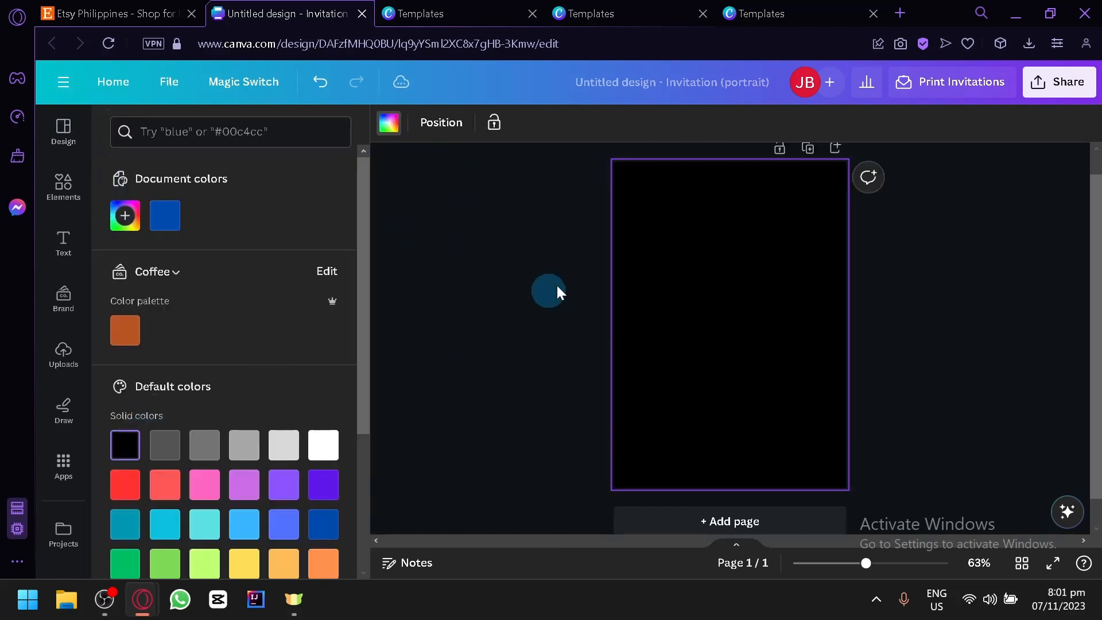
left_click(509, 303)
left_click(287, 324)
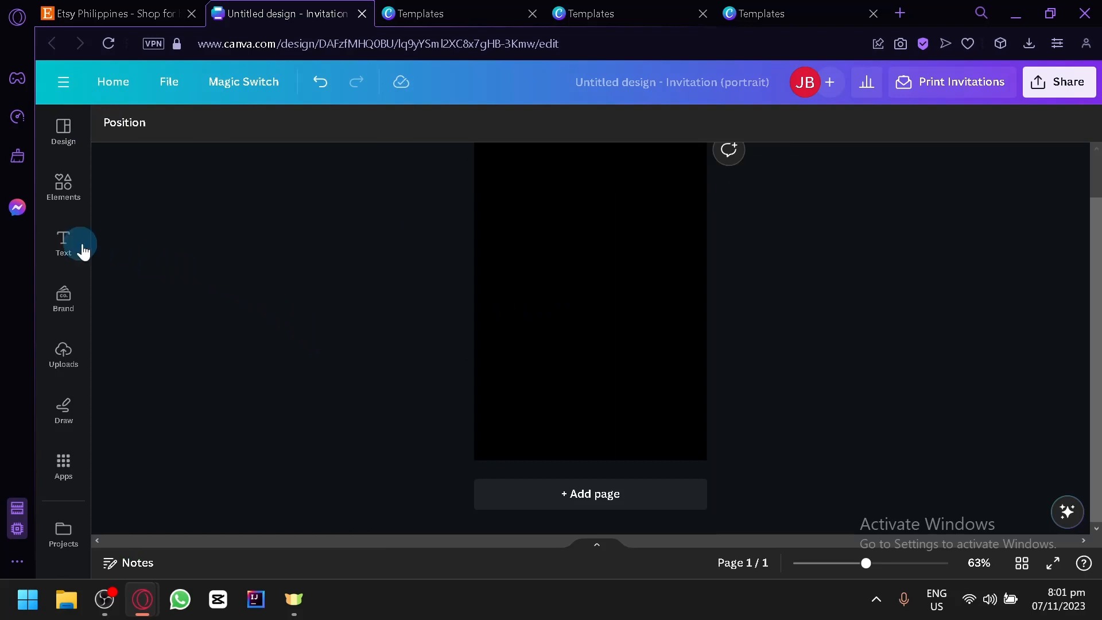
Add the SAVE THE DATE font combination to the invitation page and place it horizontally centred in the upper part.
left_click(65, 240)
scroll(284, 289, "down", 5)
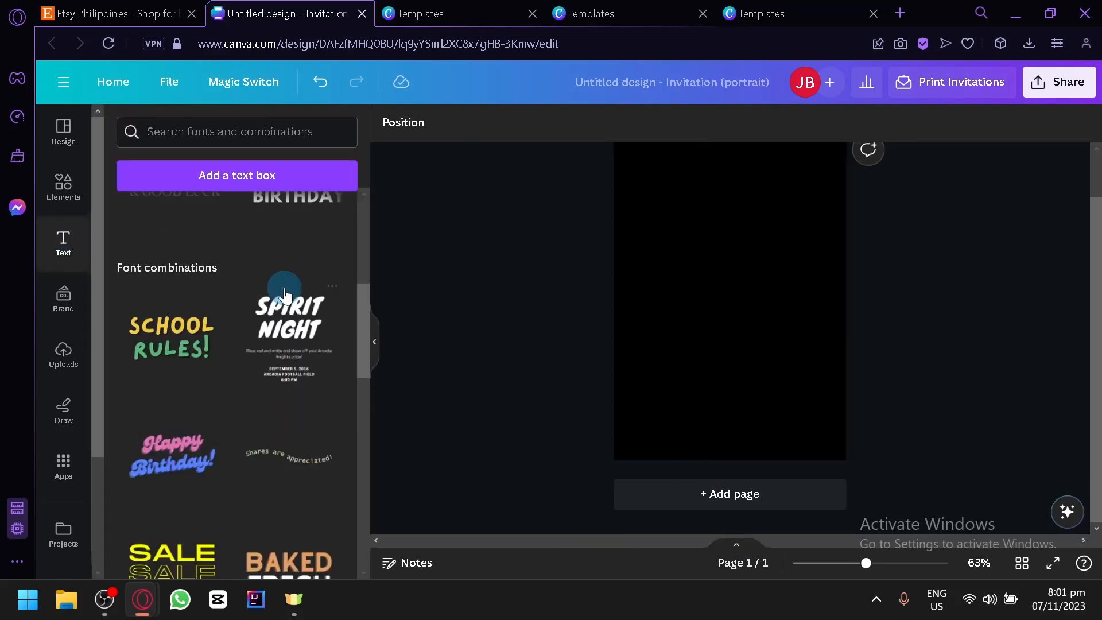
scroll(285, 304, "up", 2)
scroll(163, 335, "down", 10)
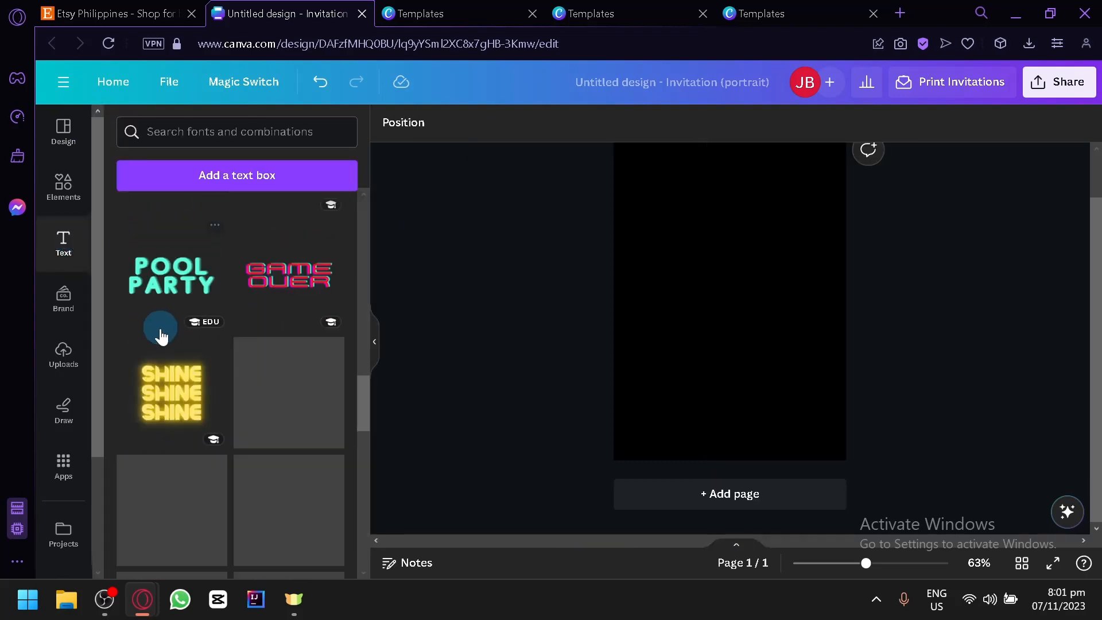
scroll(168, 363, "down", 6)
scroll(163, 372, "up", 8)
scroll(163, 371, "down", 8)
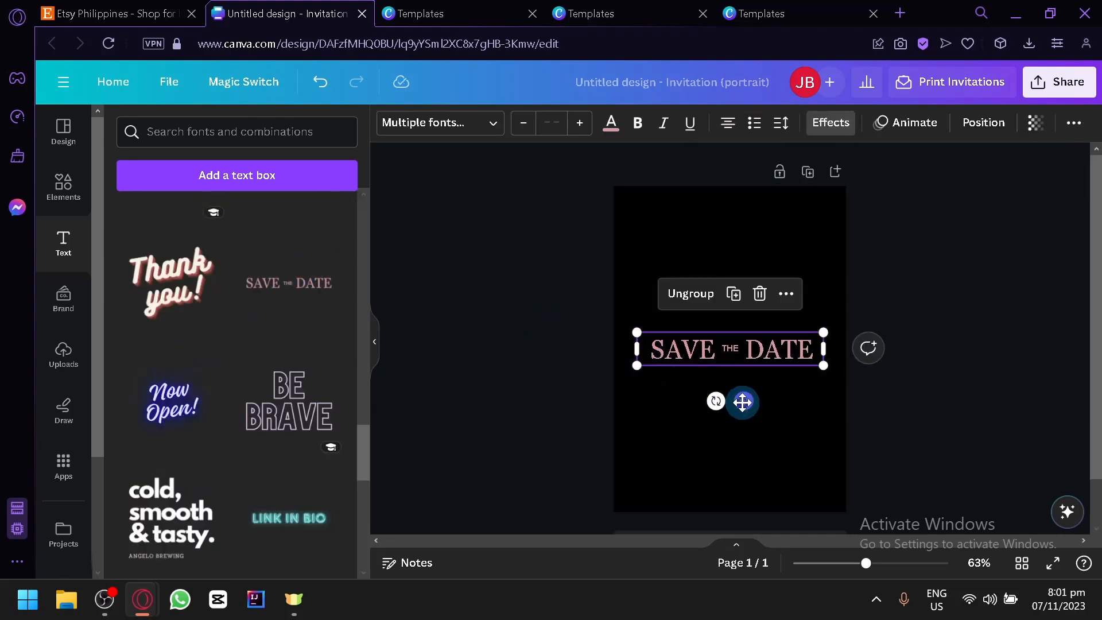
left_click_drag(741, 398, 741, 324)
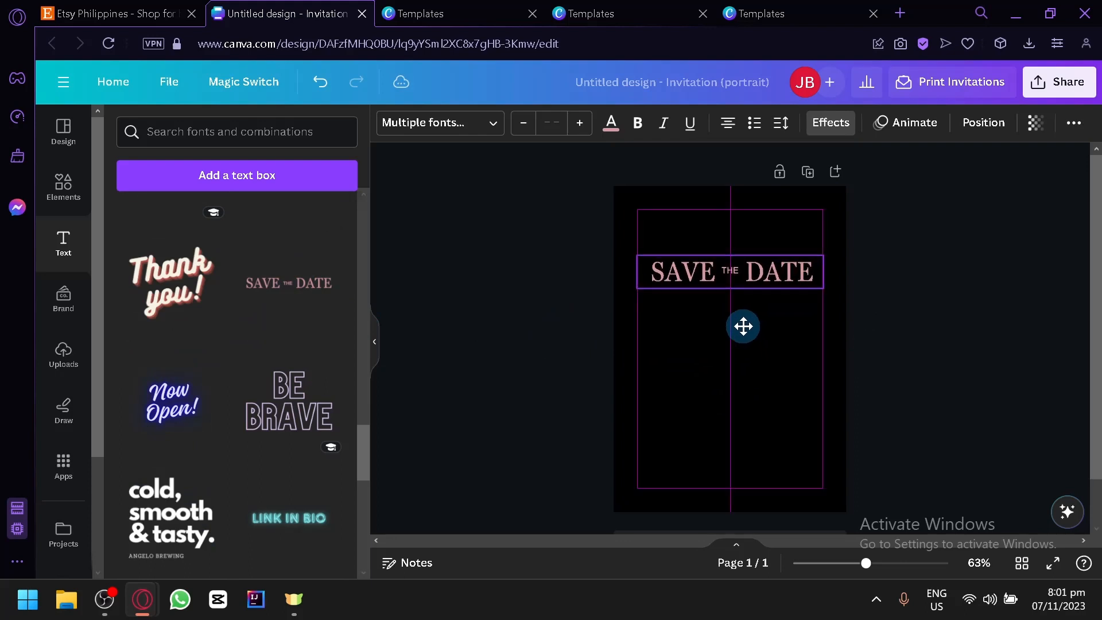
left_click(774, 282)
double_click(773, 280)
left_click(734, 270)
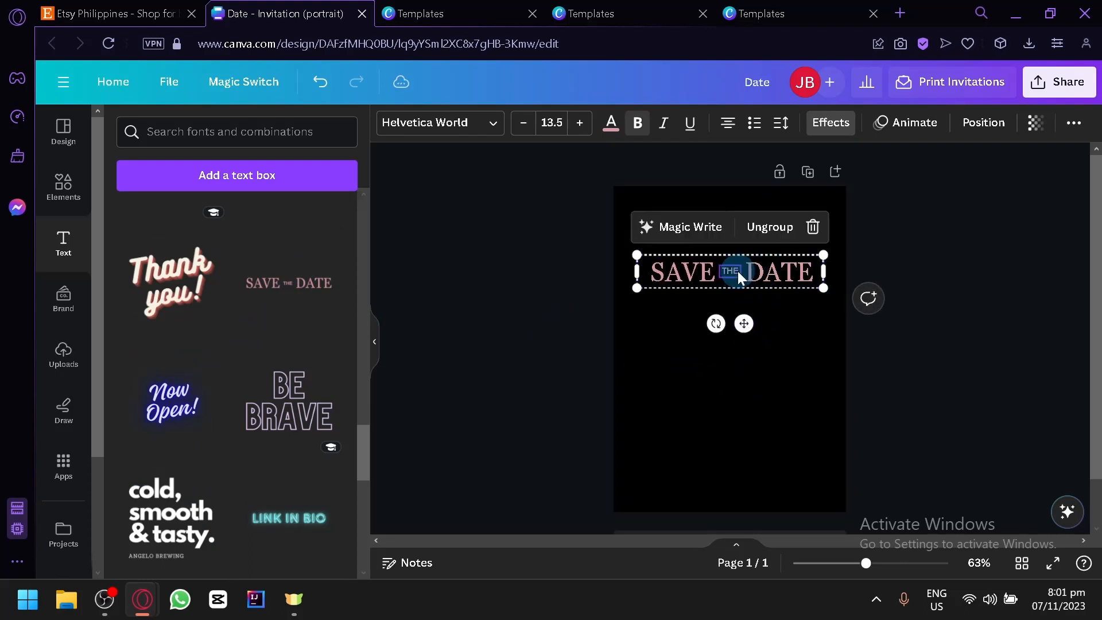
double_click(695, 276)
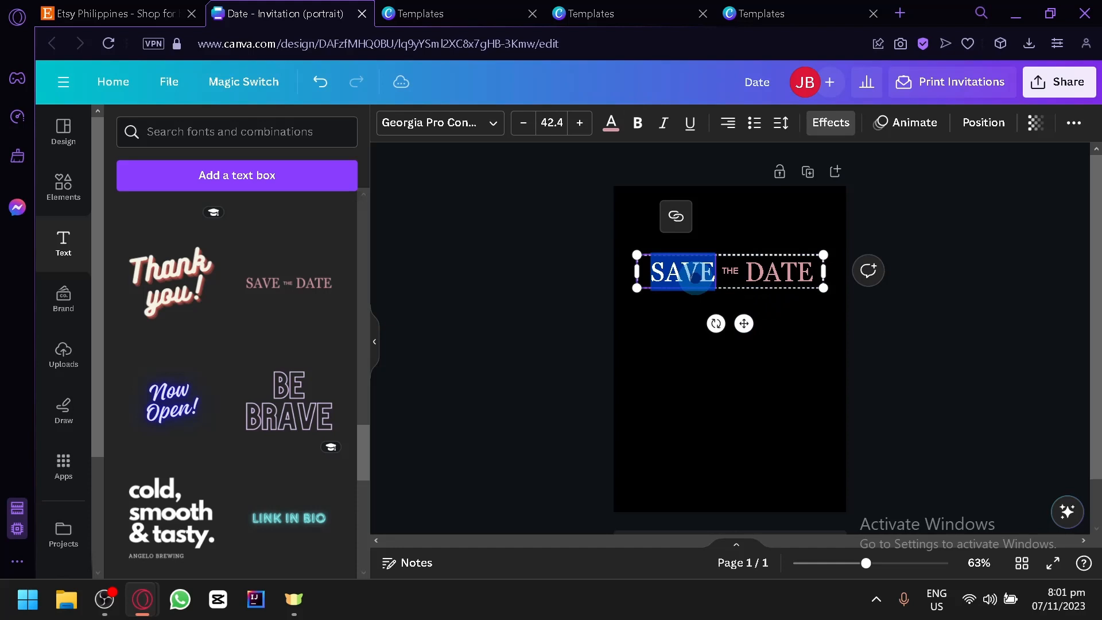
left_click(758, 274)
left_click(739, 273)
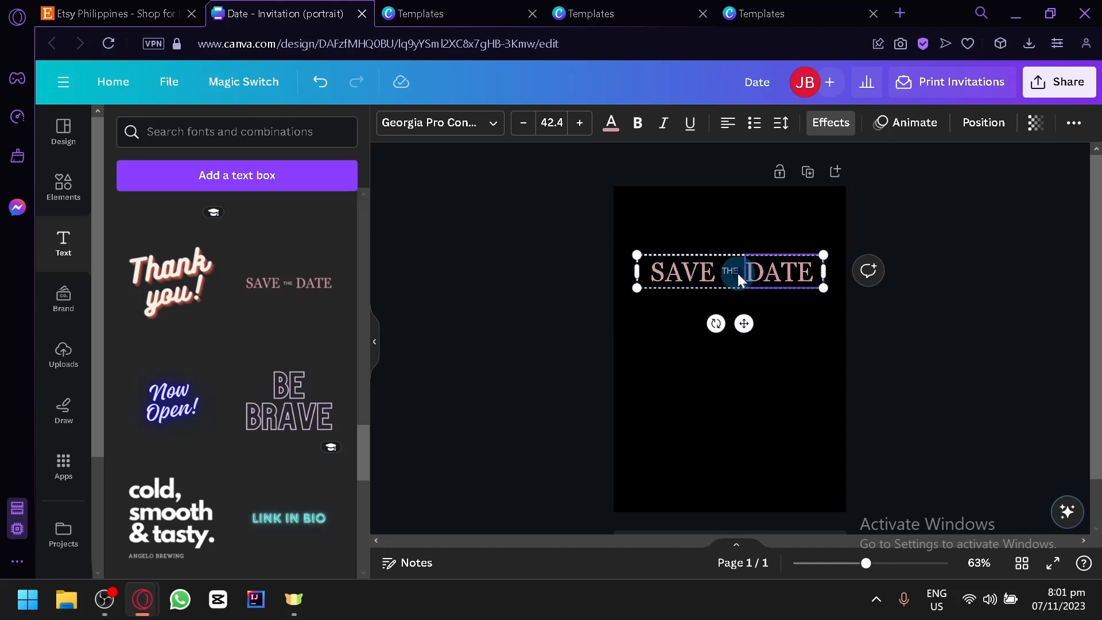
left_click(691, 278)
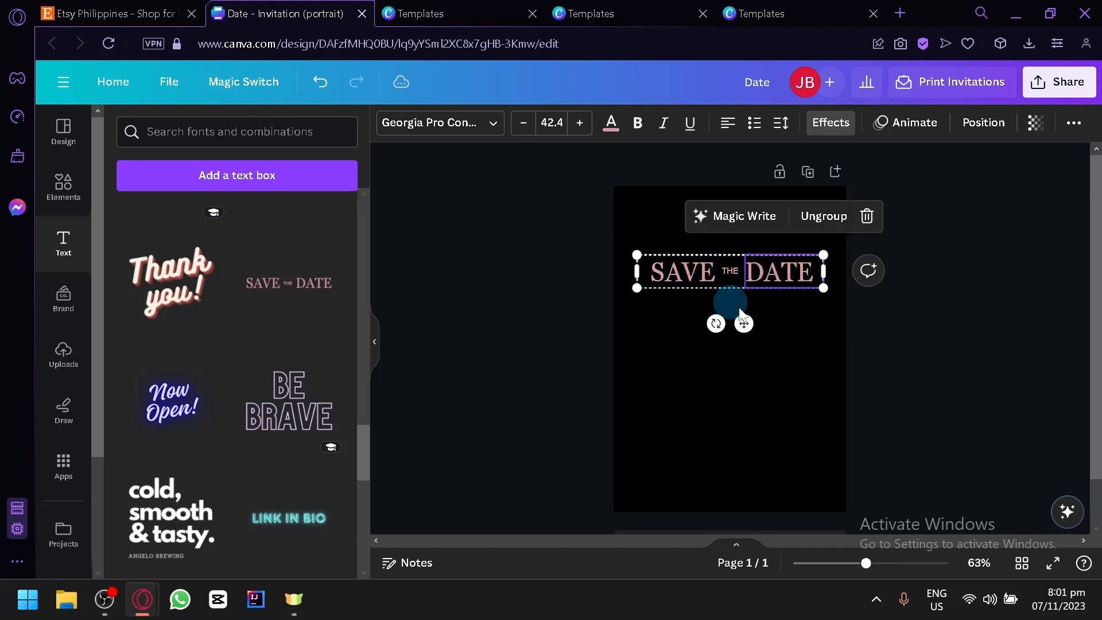
left_click(786, 333)
Recolor the word THE in the SAVE THE DATE heading with a custom dark yellow.
left_click(741, 273)
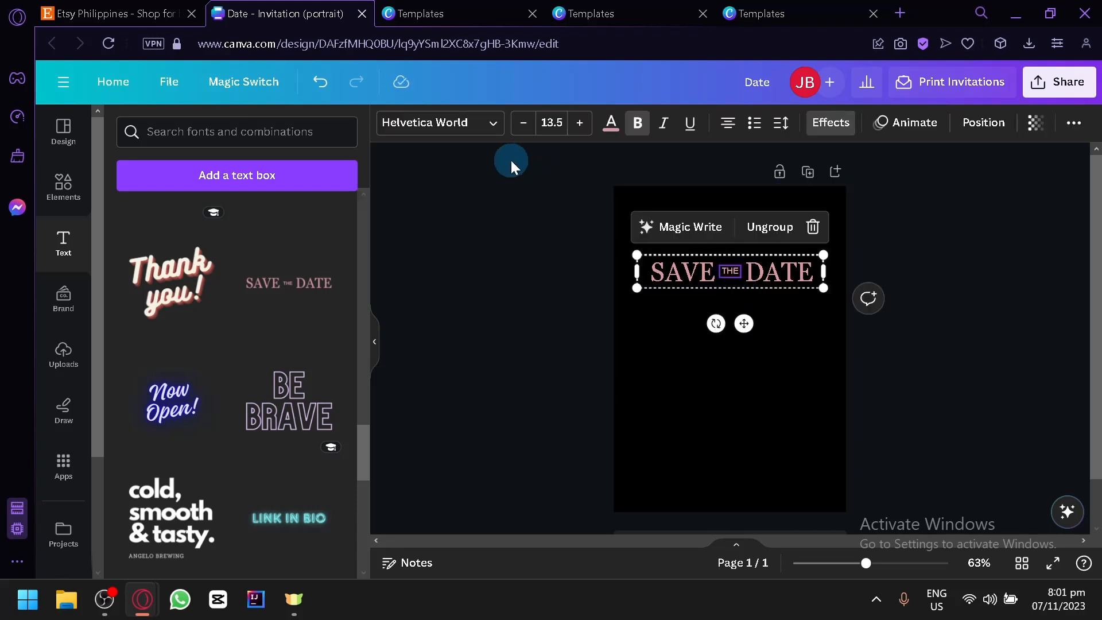
left_click(610, 123)
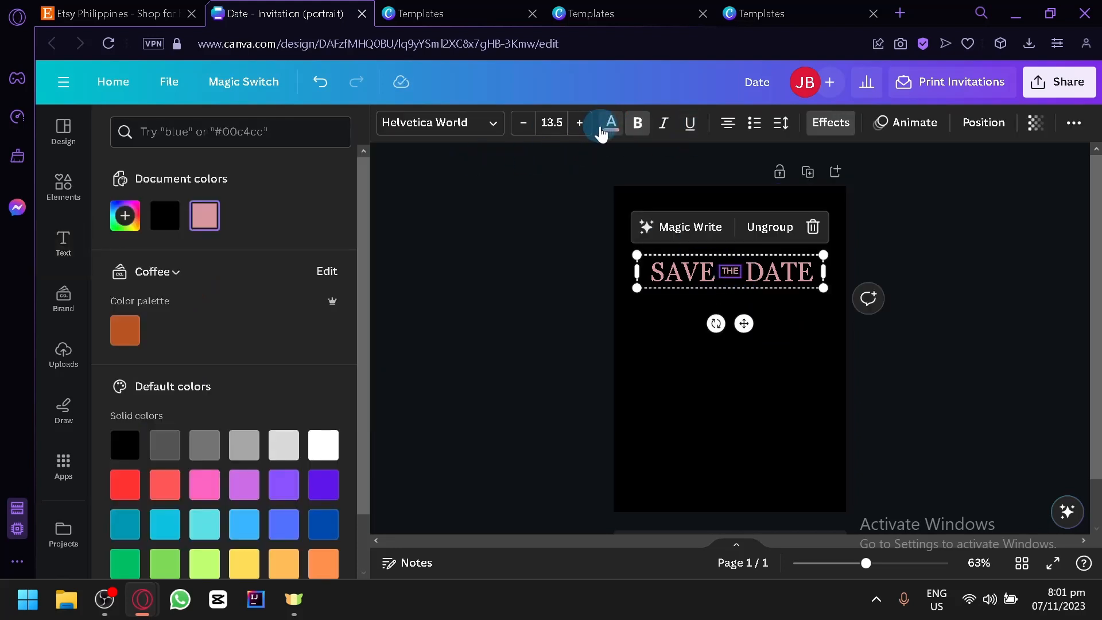
scroll(180, 324, "down", 1)
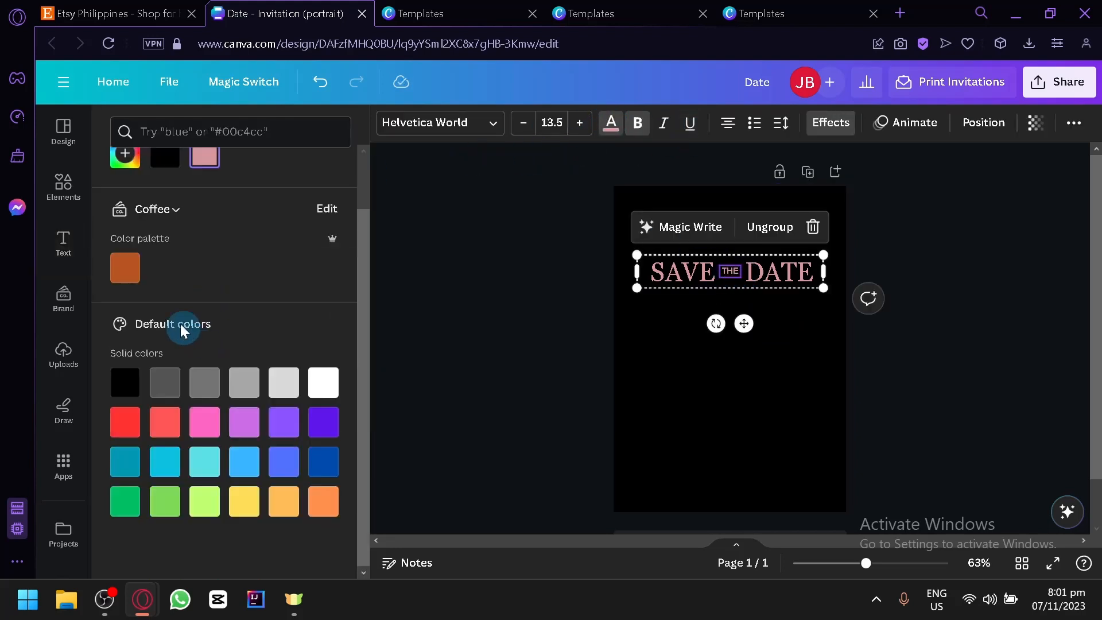
scroll(132, 246, "up", 1)
left_click(138, 224)
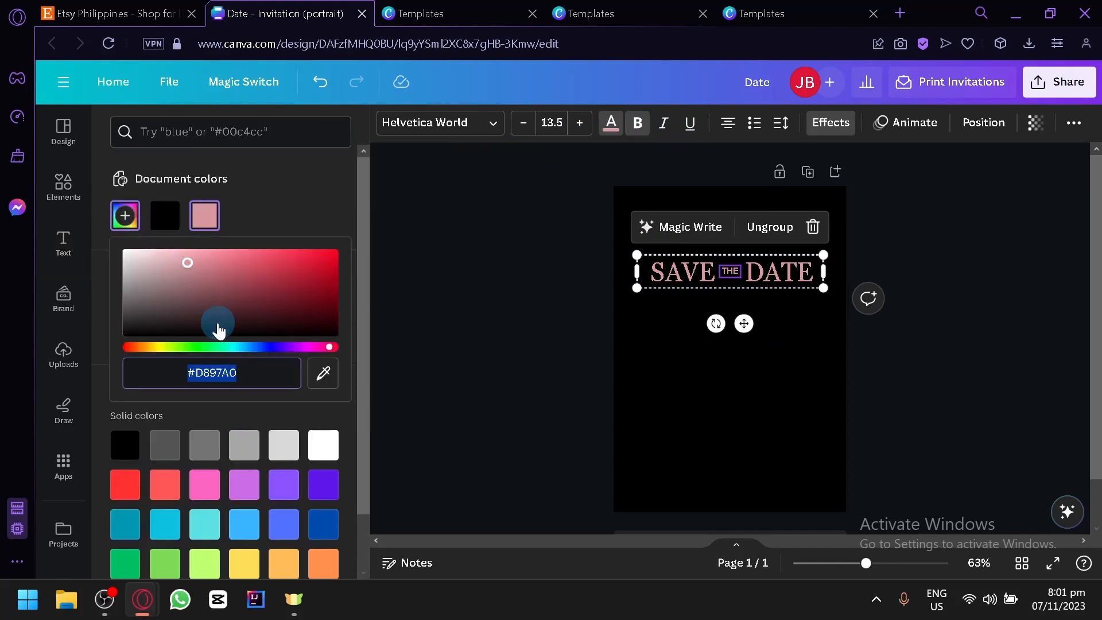
left_click_drag(215, 347, 158, 347)
left_click_drag(213, 281, 335, 238)
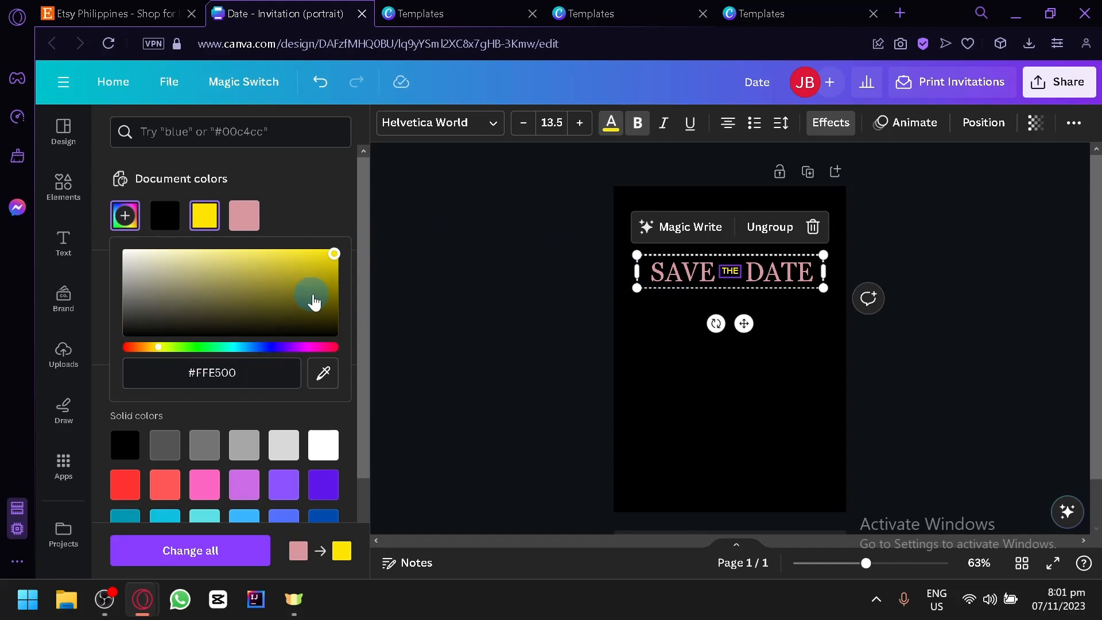
left_click_drag(313, 302, 334, 267)
Apply the dark yellow document color to the words SAVE and DATE in the heading.
left_click(670, 274)
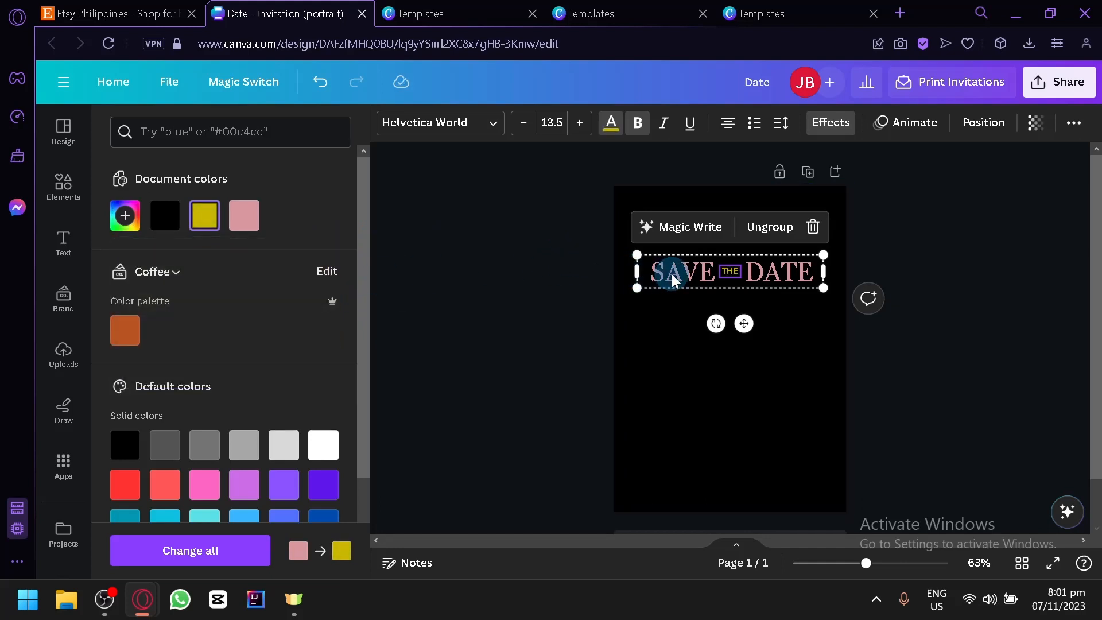
left_click(611, 123)
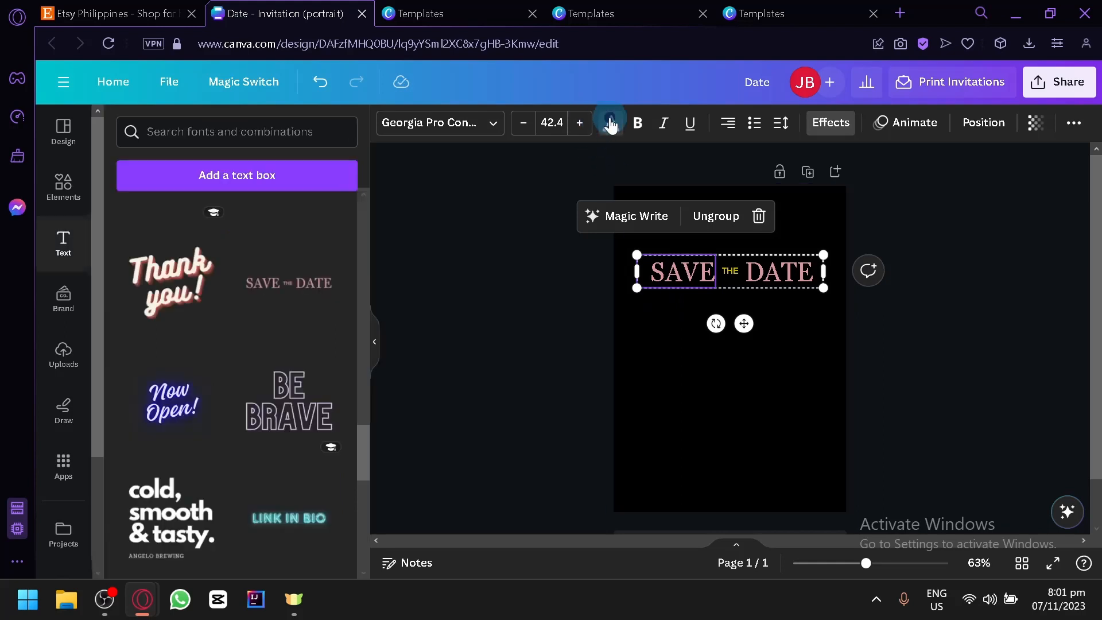
left_click(611, 123)
left_click(204, 216)
left_click(794, 295)
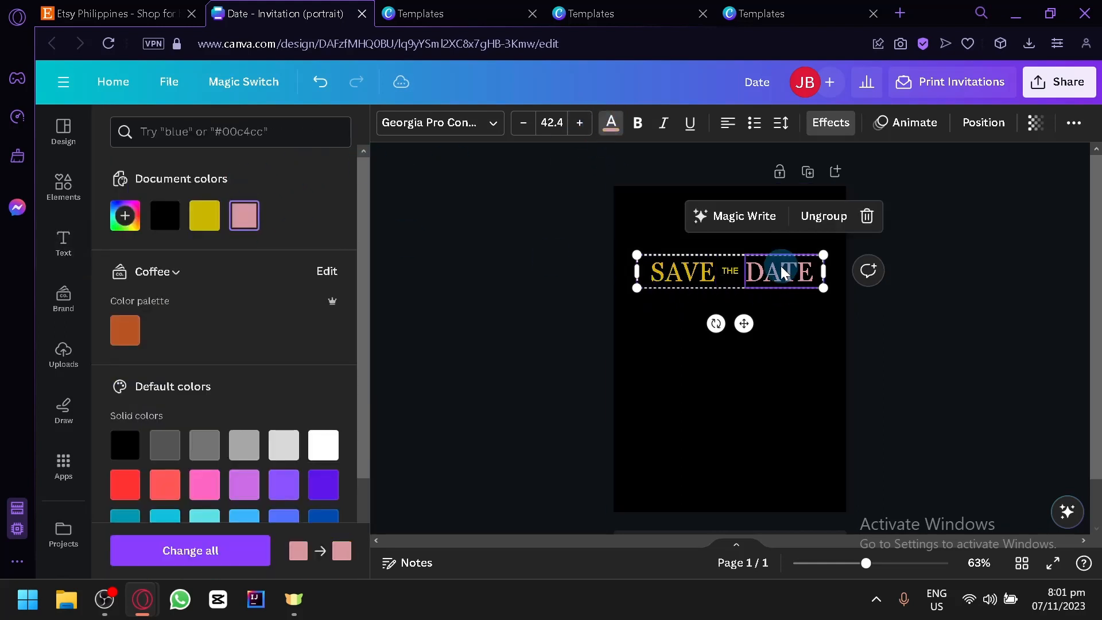
left_click(443, 222)
left_click(611, 123)
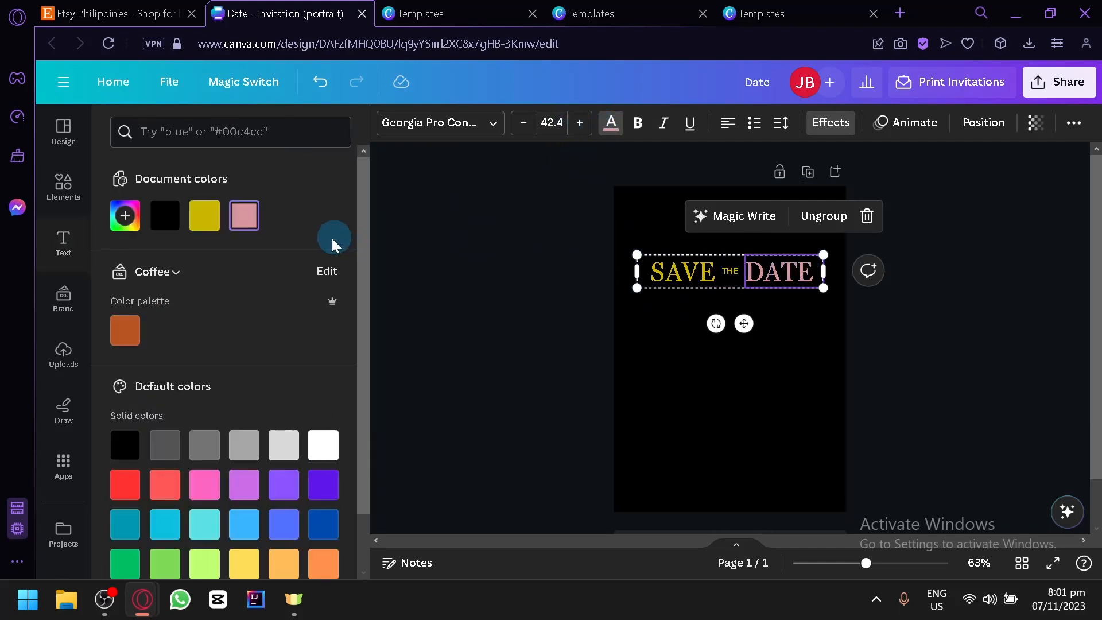
left_click(204, 215)
left_click(544, 313)
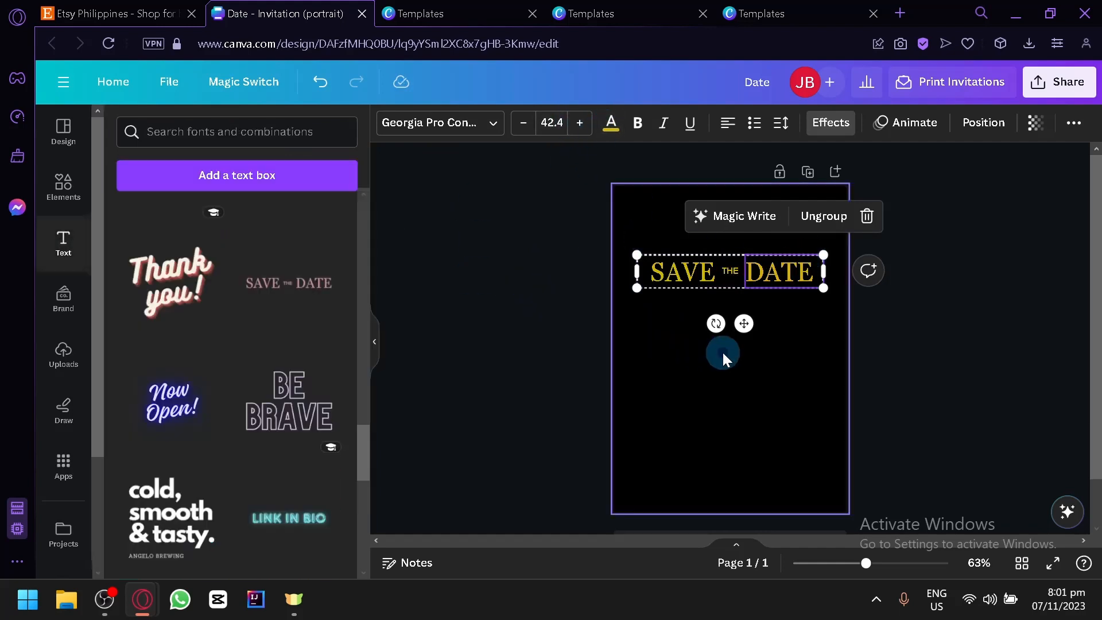
left_click(720, 352)
Browse the font combinations and add the red Stay Fearless script text to the page.
scroll(177, 344, "down", 6)
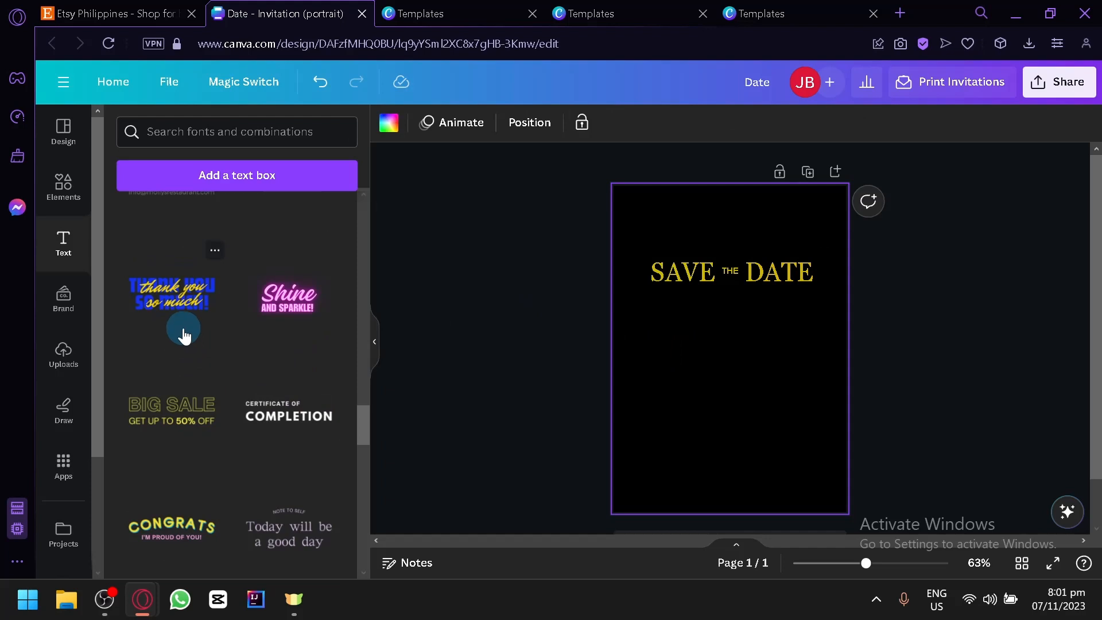
scroll(187, 339, "down", 3)
scroll(195, 341, "up", 3)
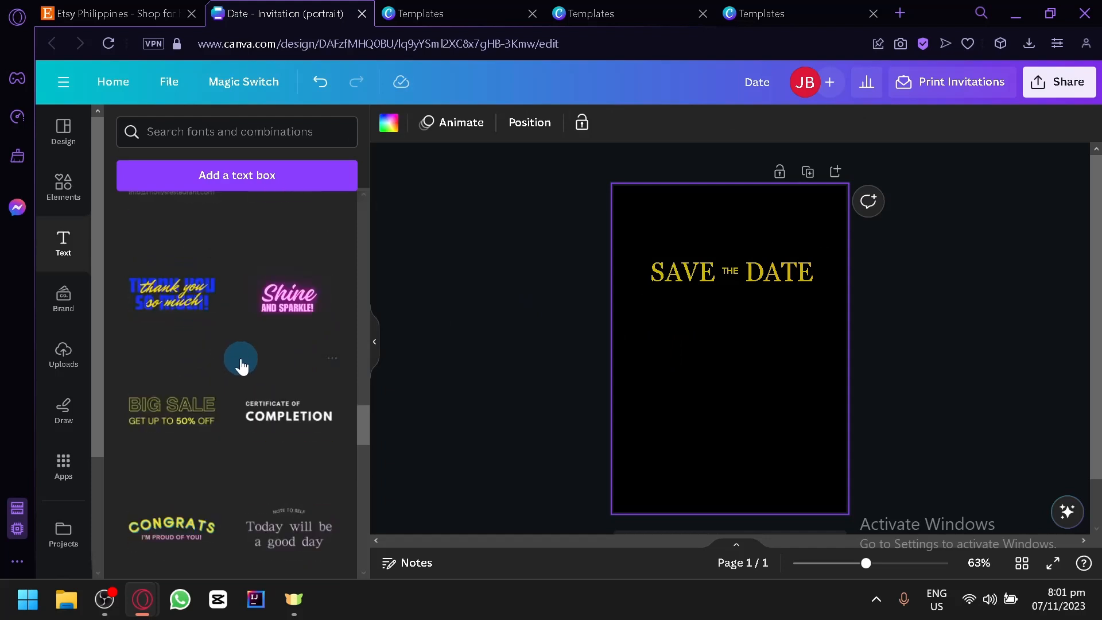
scroll(229, 362, "up", 8)
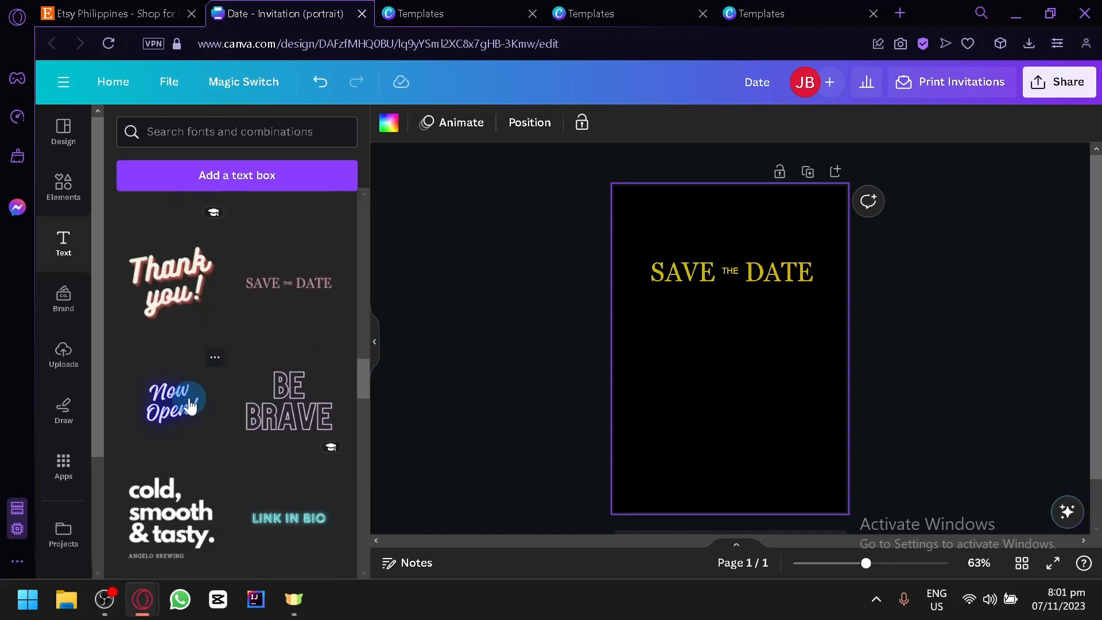
scroll(187, 406, "up", 6)
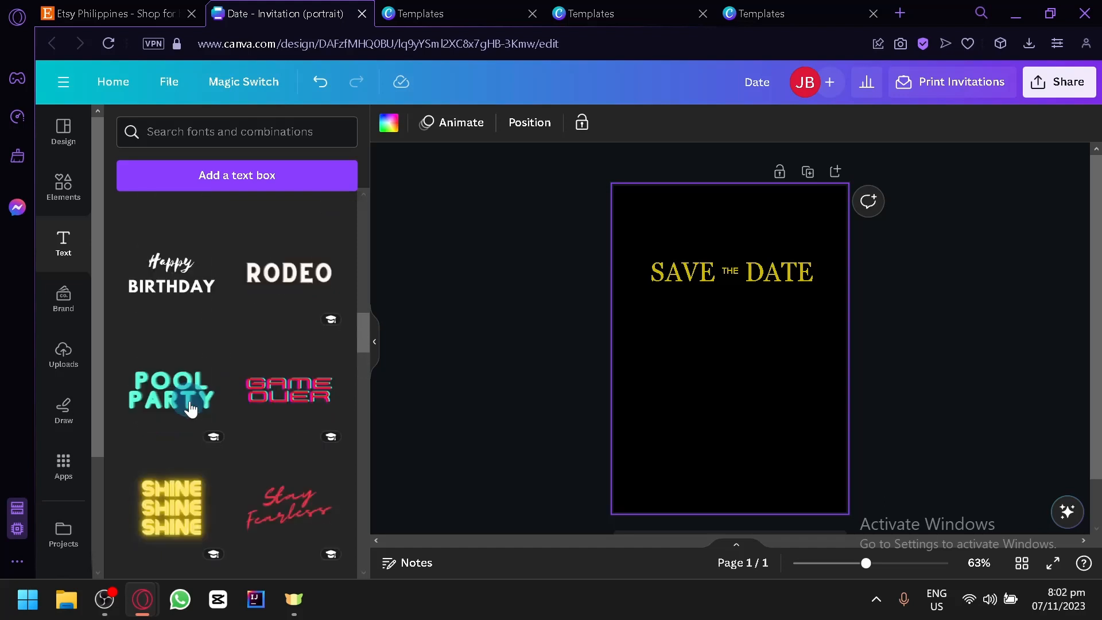
scroll(252, 431, "down", 2)
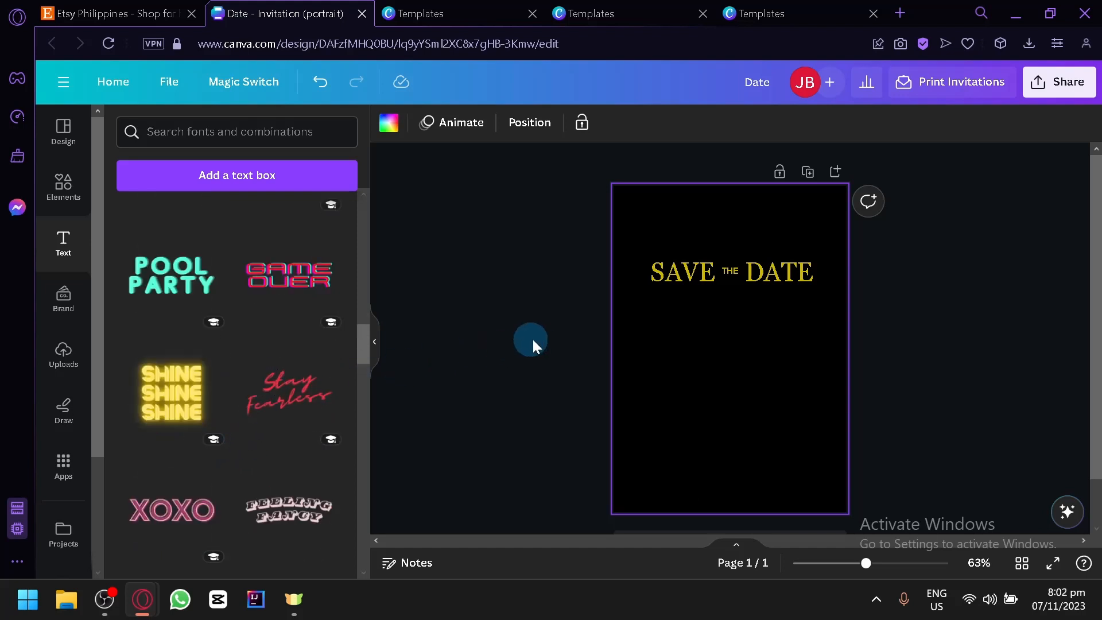
left_click(282, 396)
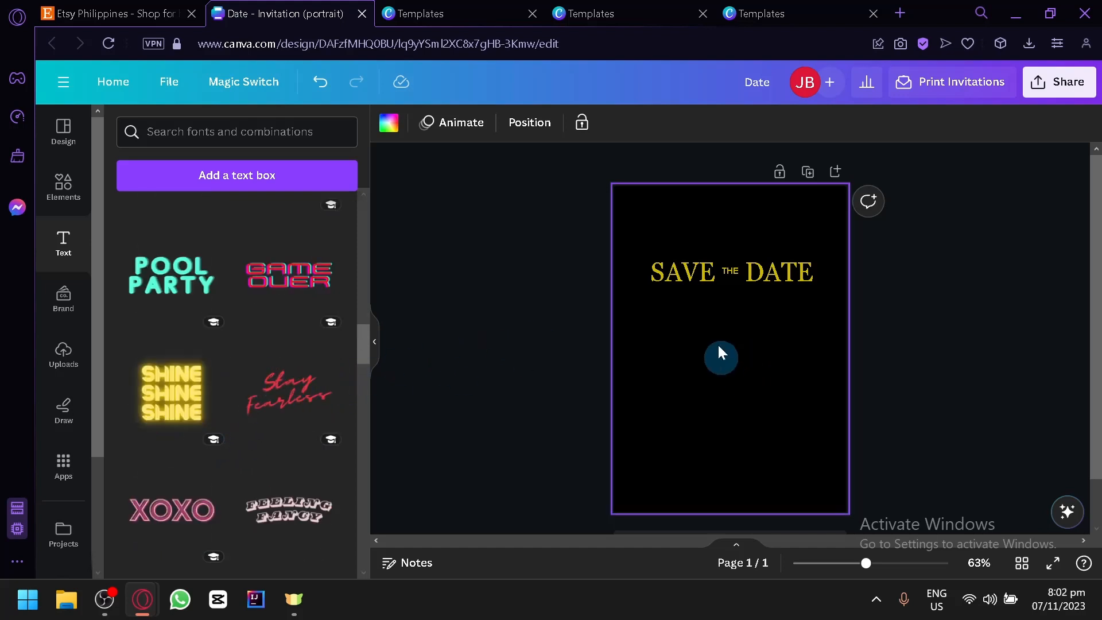
Delete the word Stay from the script text and replace Fearless with 12.17.2023.
double_click(698, 386)
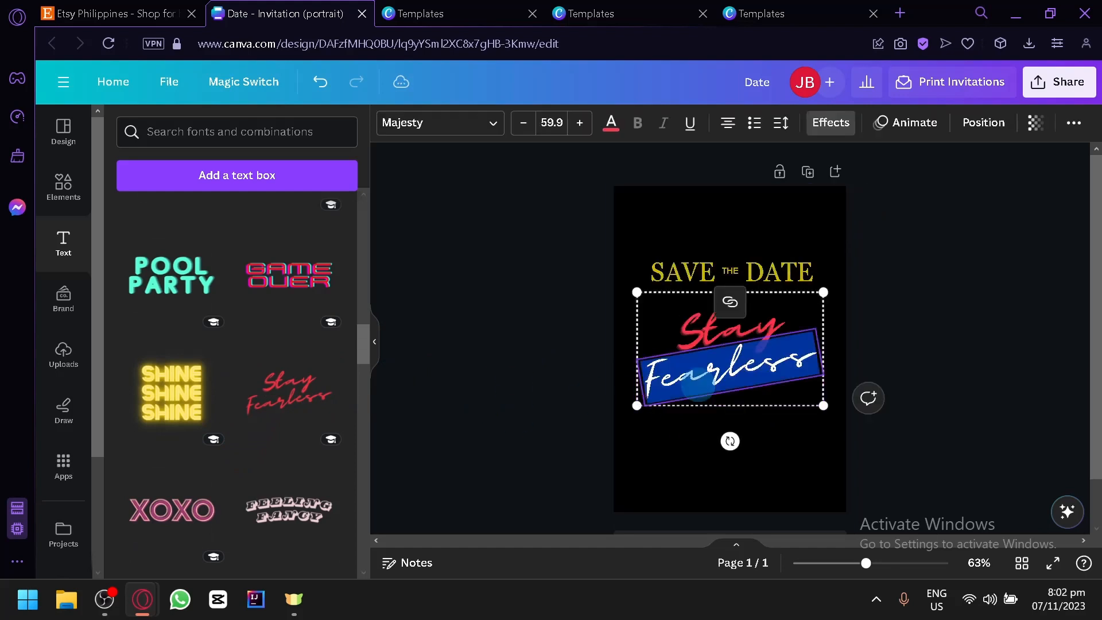
left_click(699, 325)
double_click(699, 325)
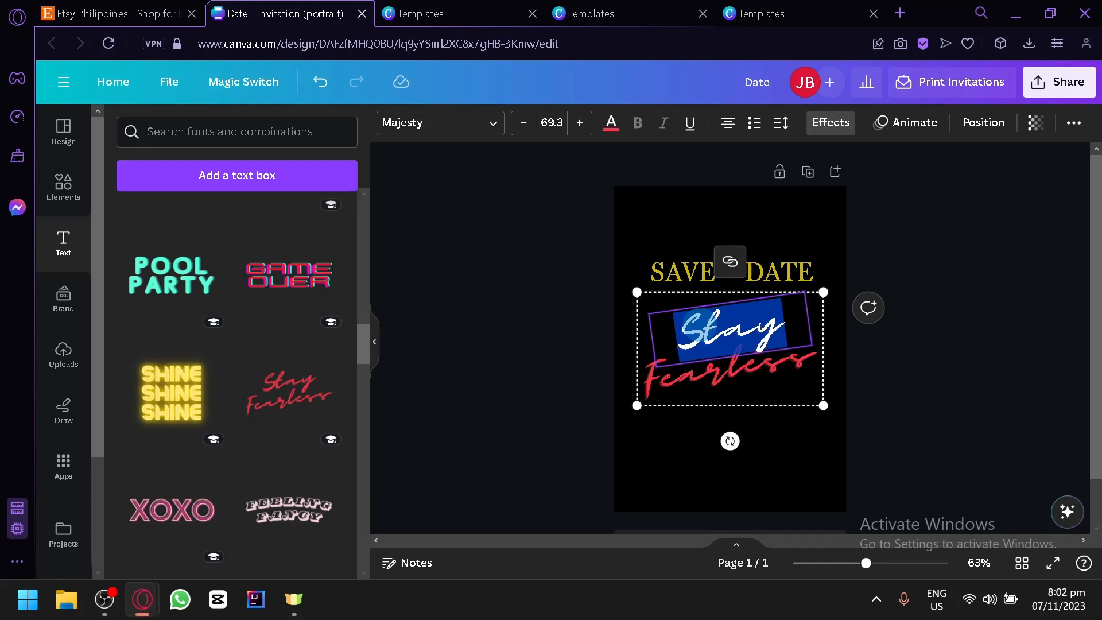
key("BackSpace")
left_click(746, 377)
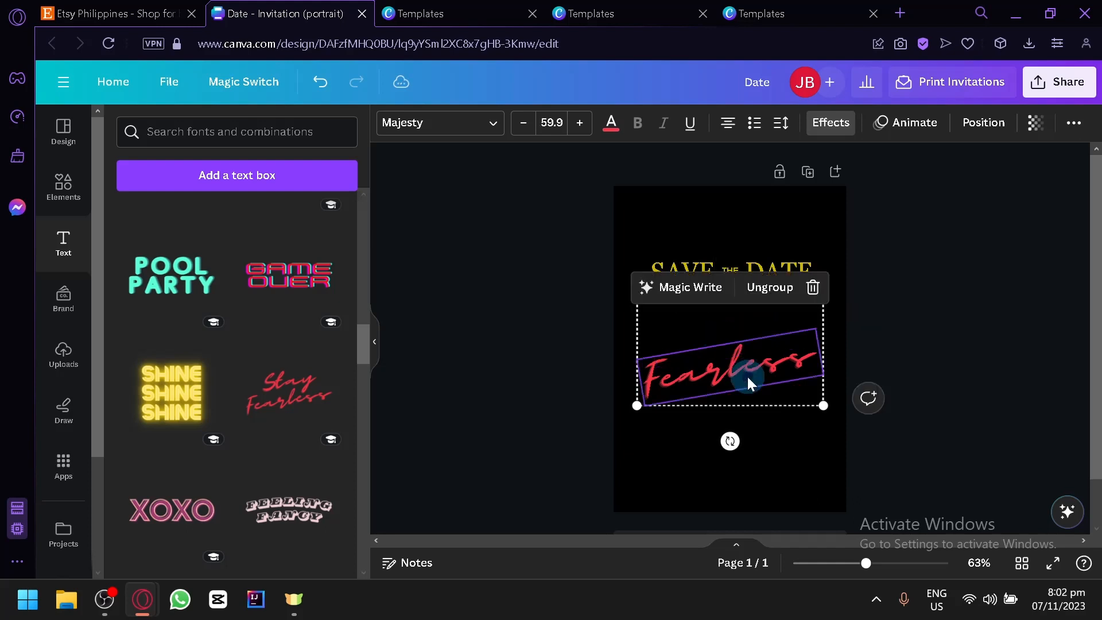
double_click(742, 377)
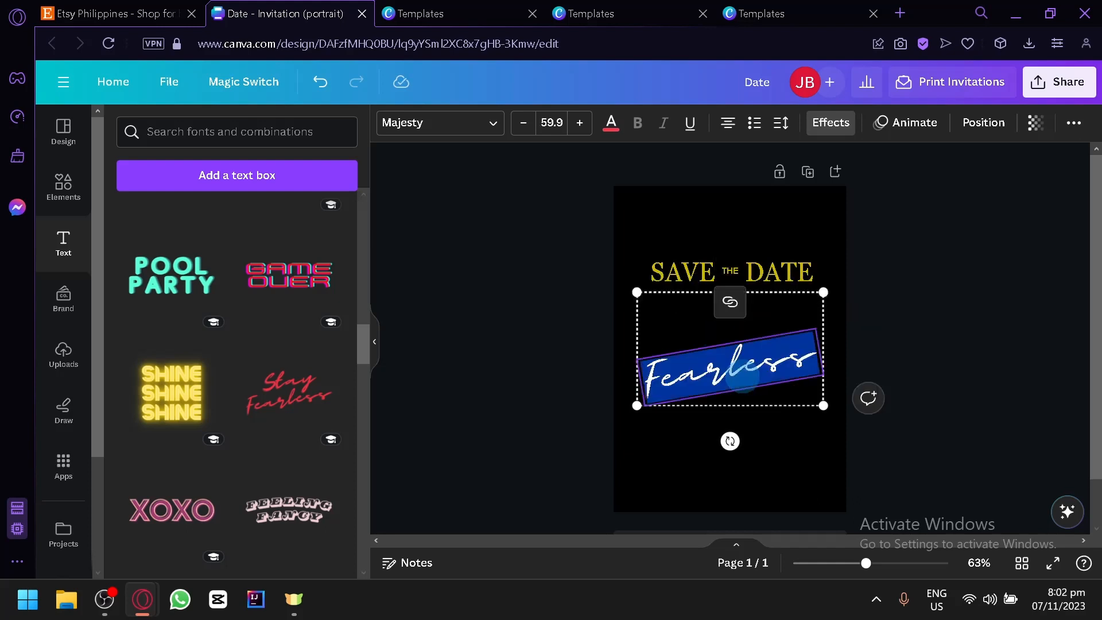
type("12.17.")
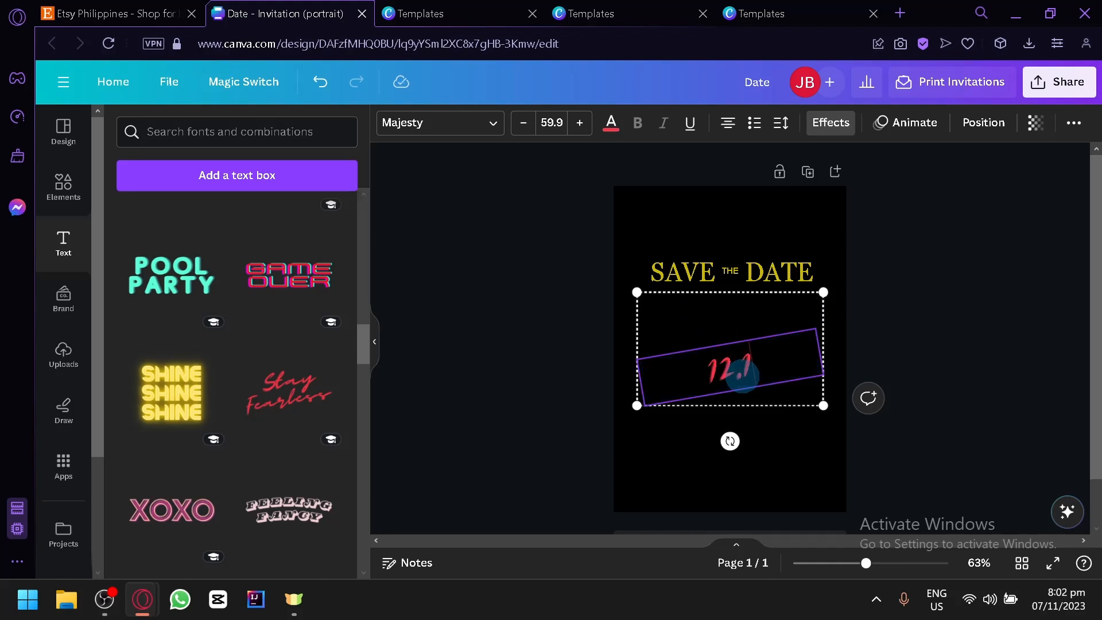
type("3")
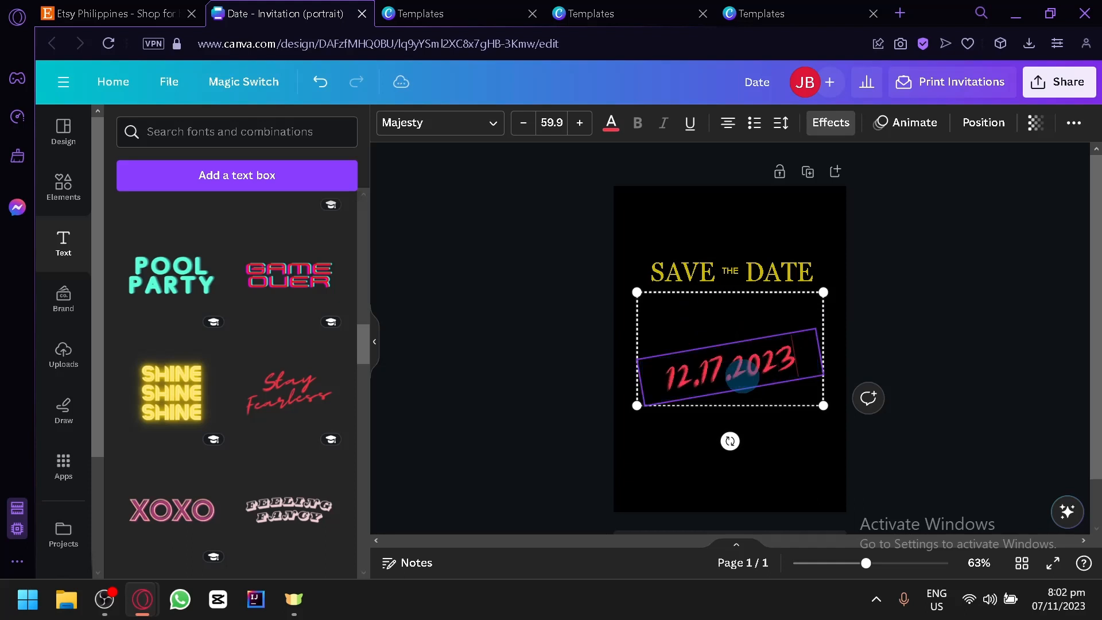
Change the 12.17.2023 text to the dark yellow document color.
key("ctrl+a")
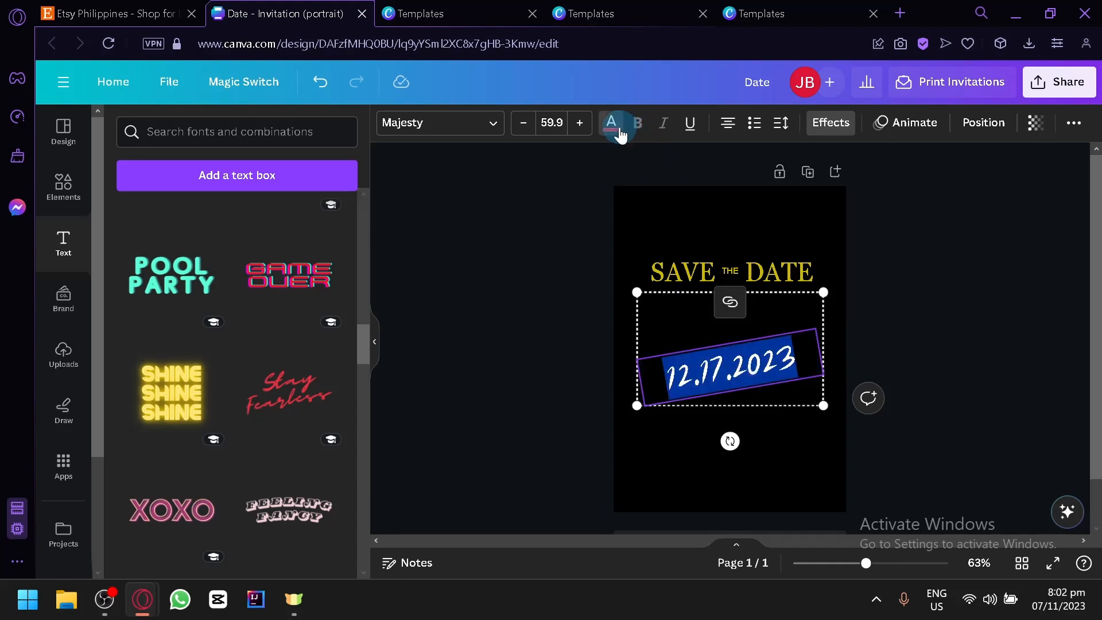
left_click(619, 132)
left_click(204, 220)
left_click(785, 462)
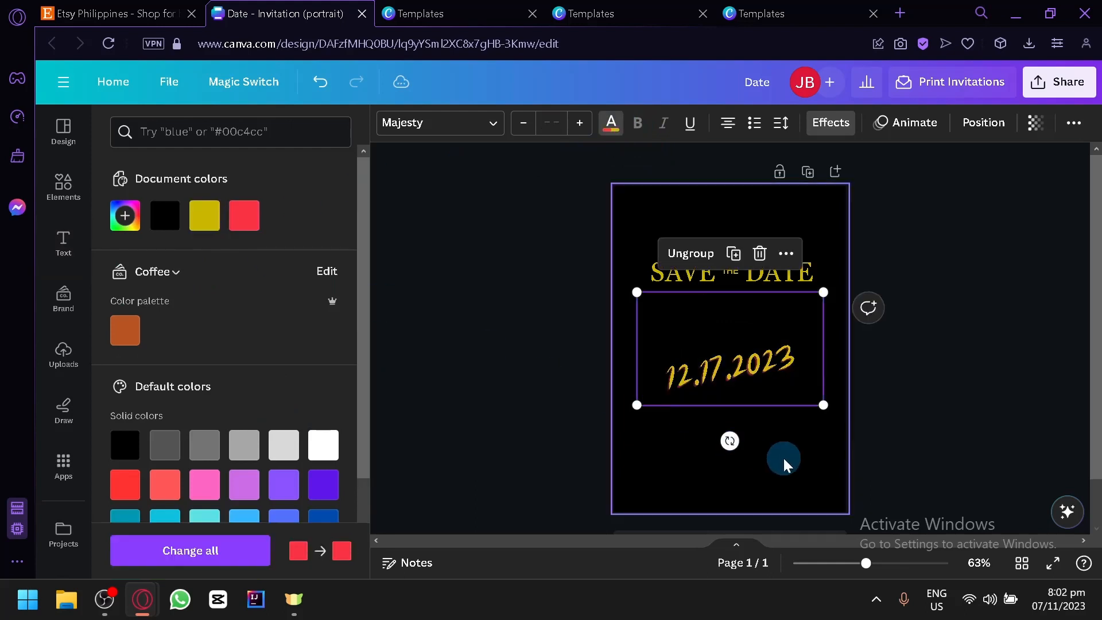
Move the slanted date text up so it sits just below the SAVE THE DATE heading with a small gap.
left_click_drag(746, 356, 745, 305)
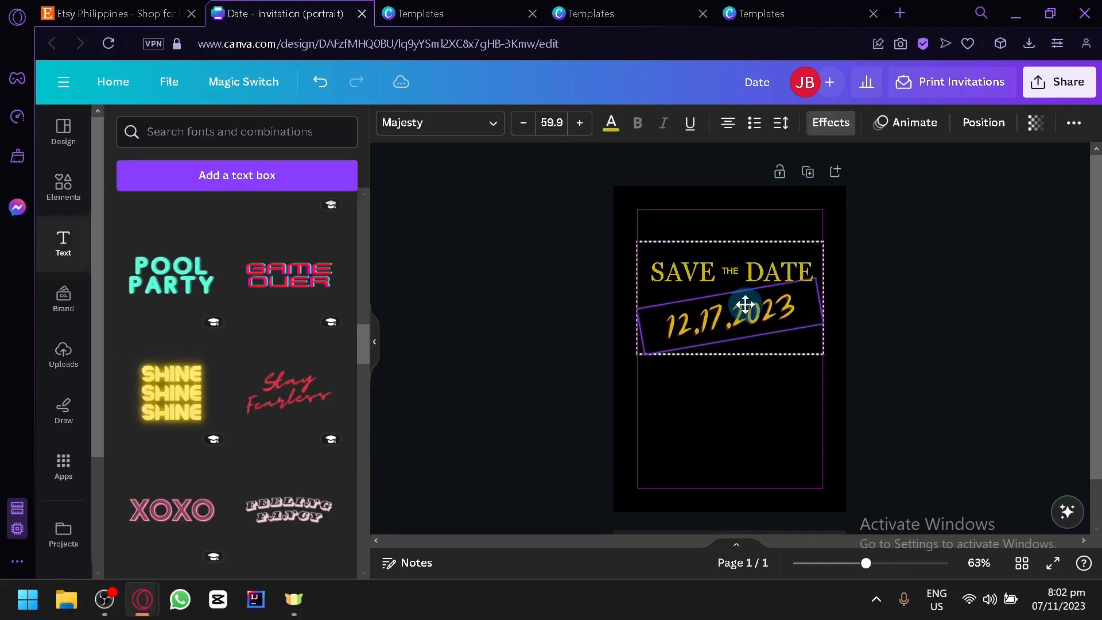
left_click(786, 415)
scroll(786, 415, "up", 3)
left_click(769, 281)
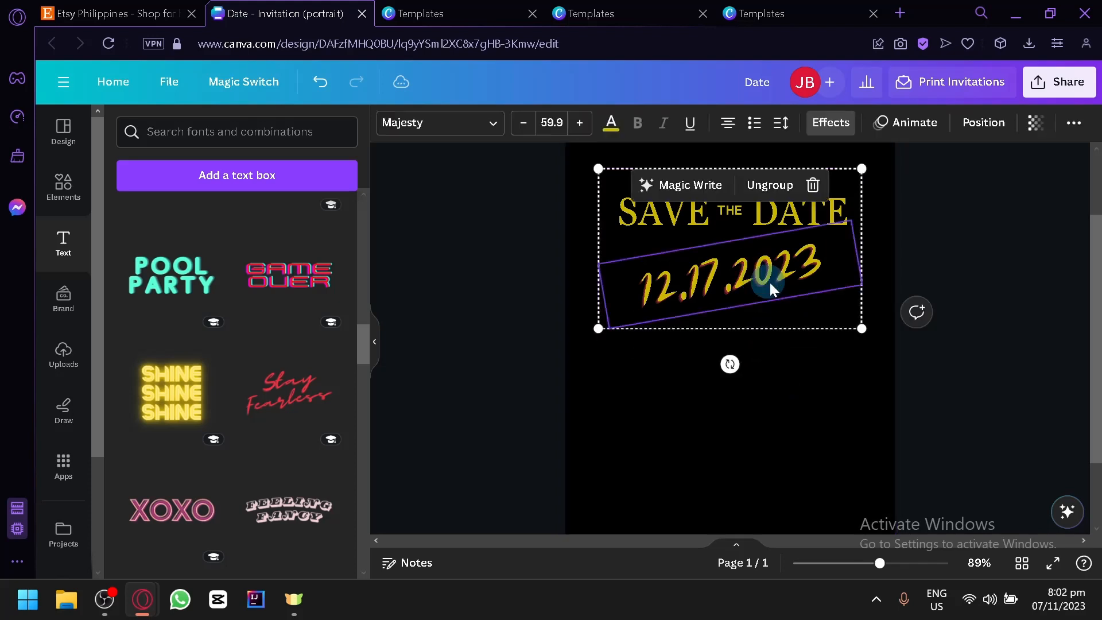
mouse_move(768, 279)
left_mouse_down()
mouse_move(769, 226)
mouse_move(768, 290)
left_mouse_up()
left_click(796, 445)
scroll(796, 445, "down", 4)
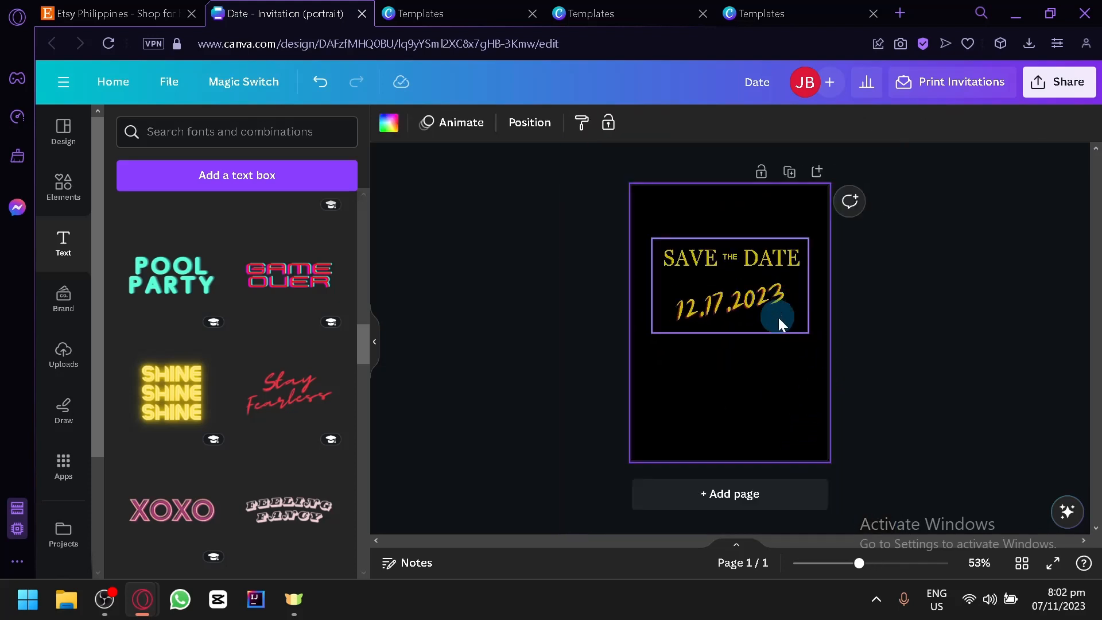
Enlarge the slanted 12.17.2023 text to nearly the full page width and ungroup it from its empty text box.
left_click(747, 316)
left_click_drag(808, 333, 756, 307)
left_click(794, 410)
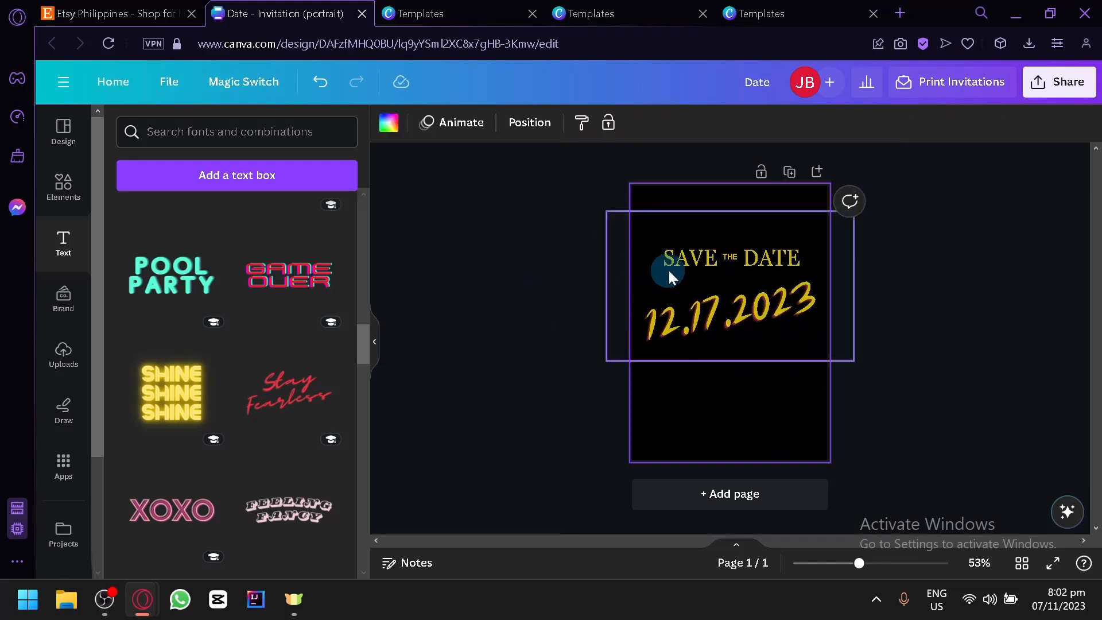
left_click(686, 256)
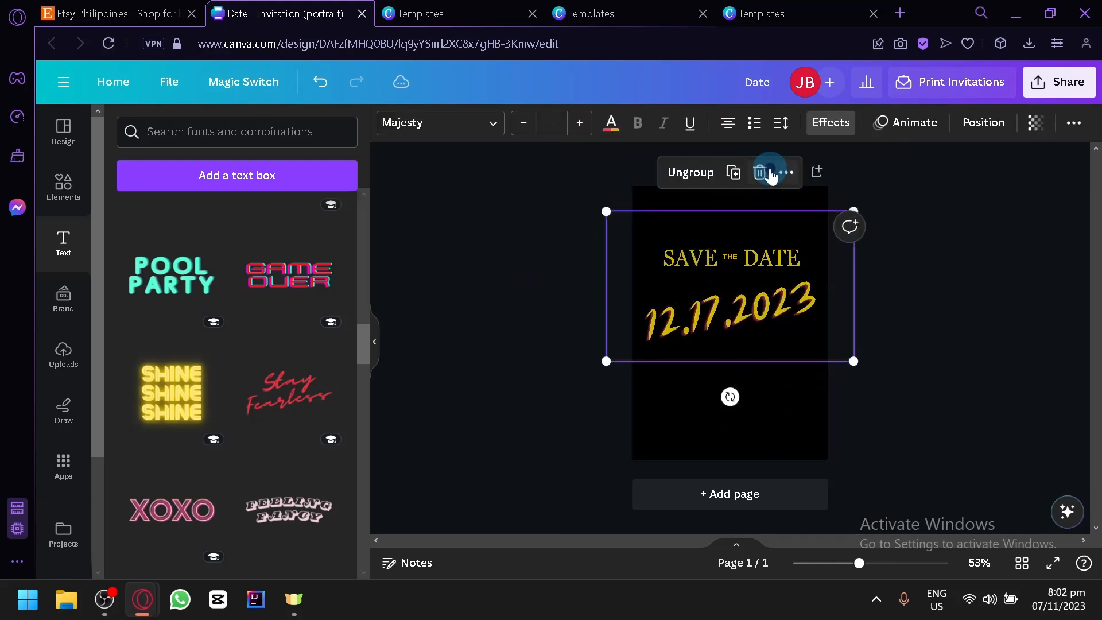
left_click_drag(748, 256, 748, 307)
key("ctrl+z")
left_click(750, 283)
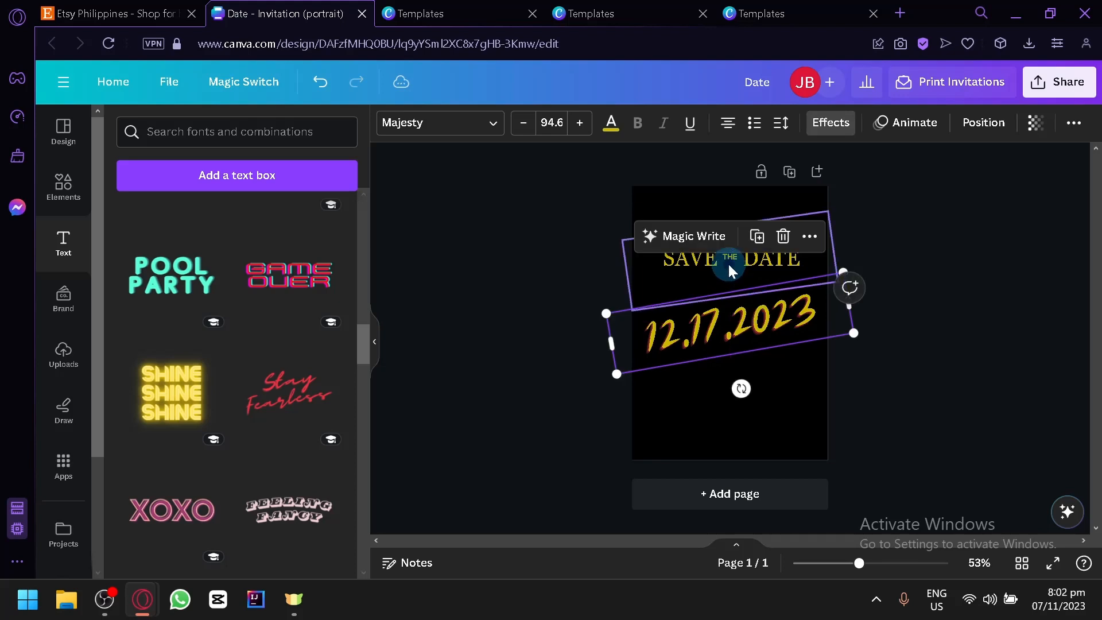
Shrink the SAVE THE DATE heading slightly, keep it centered, and move the 12.17.2023 text up closer beneath it.
left_click(729, 262)
mouse_move(731, 265)
left_mouse_down()
mouse_move(731, 291)
mouse_move(733, 268)
mouse_move(734, 281)
left_mouse_up()
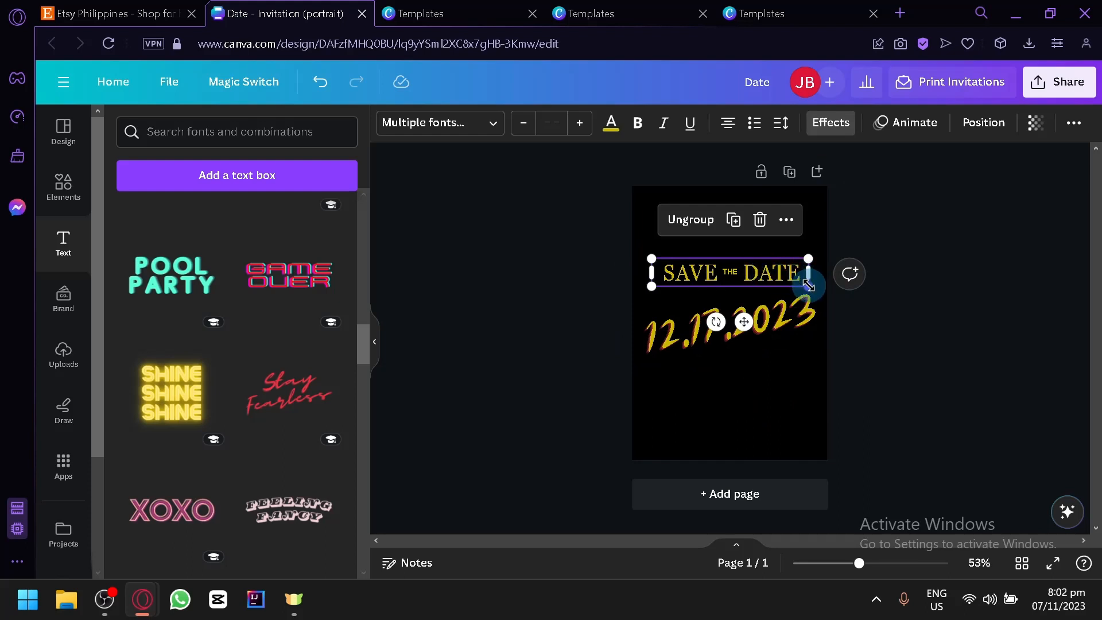
left_click_drag(808, 285, 750, 266)
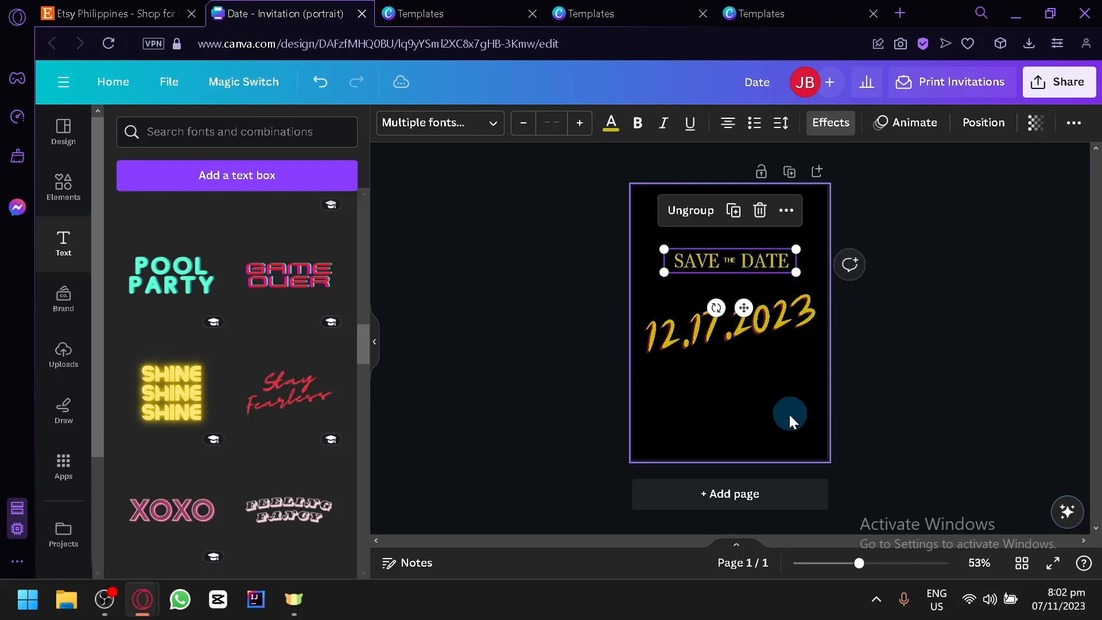
left_click(750, 337)
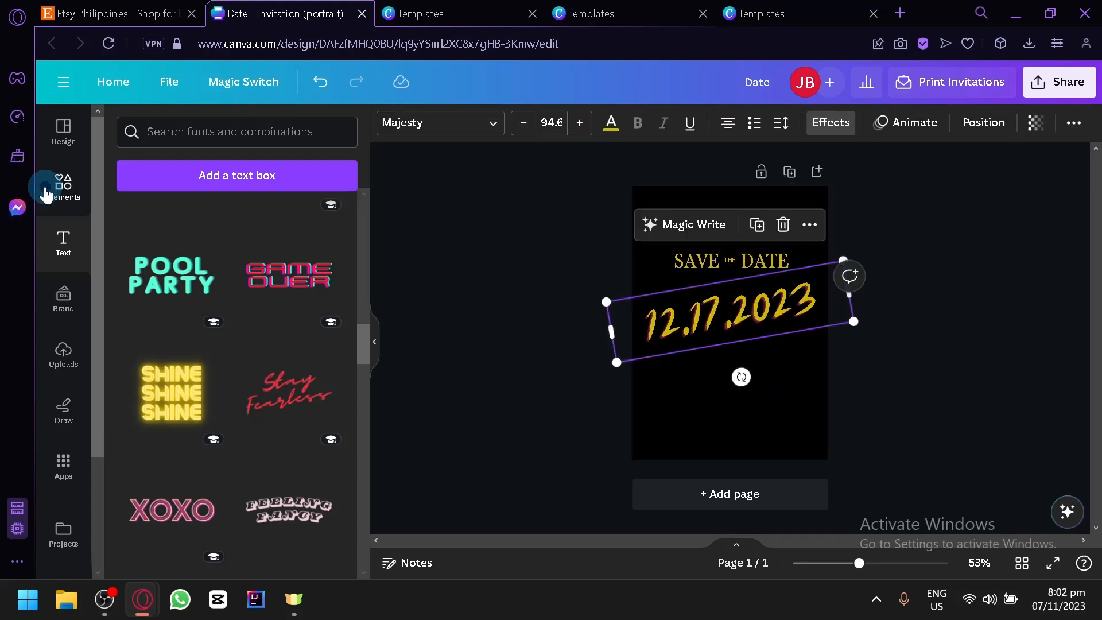
Search the elements library for "gold elements" and show all matching graphics.
left_click(47, 194)
left_click(179, 131)
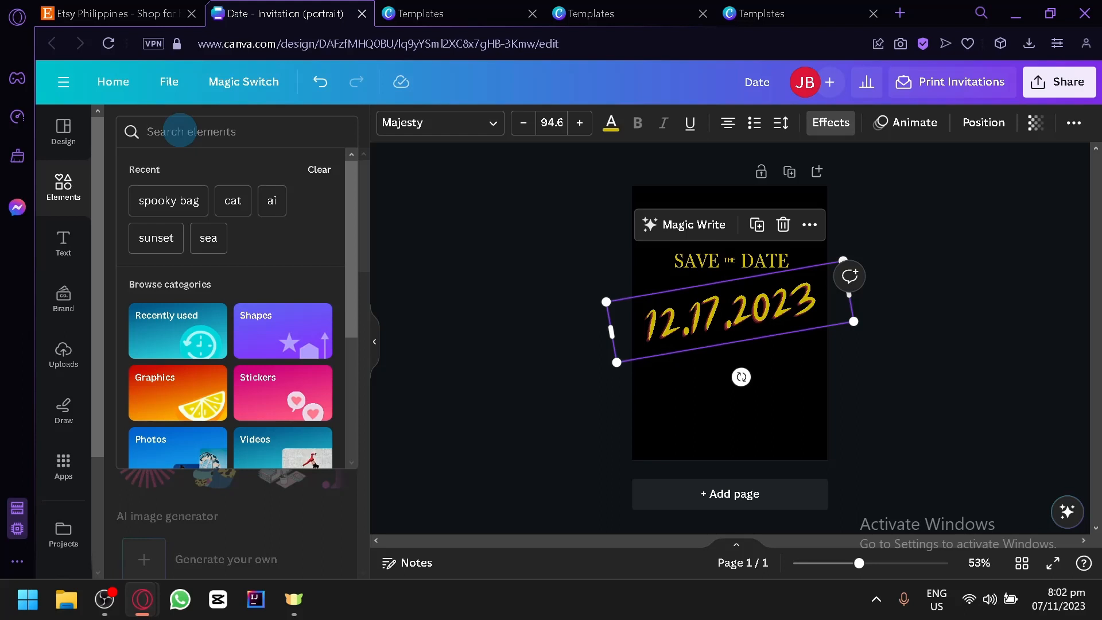
type("gold elements")
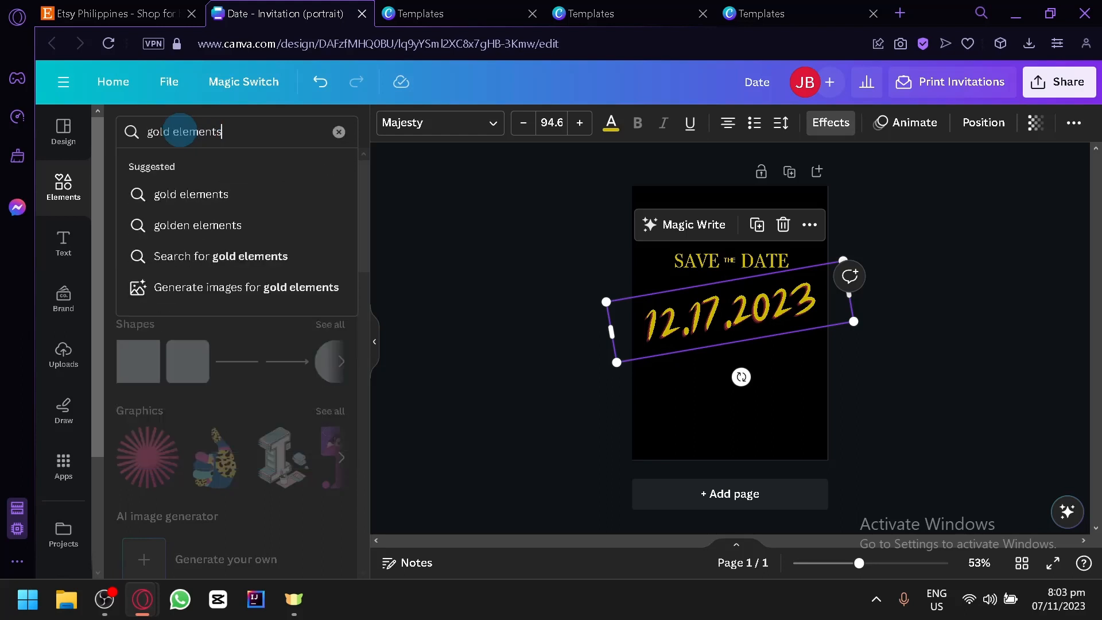
key("Return")
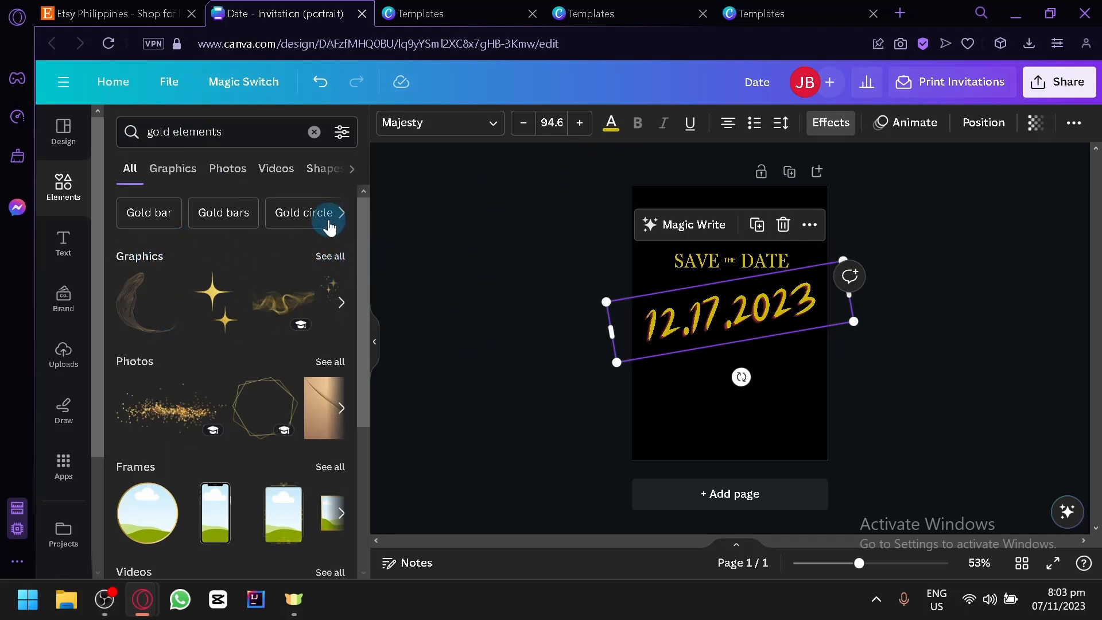
left_click(343, 267)
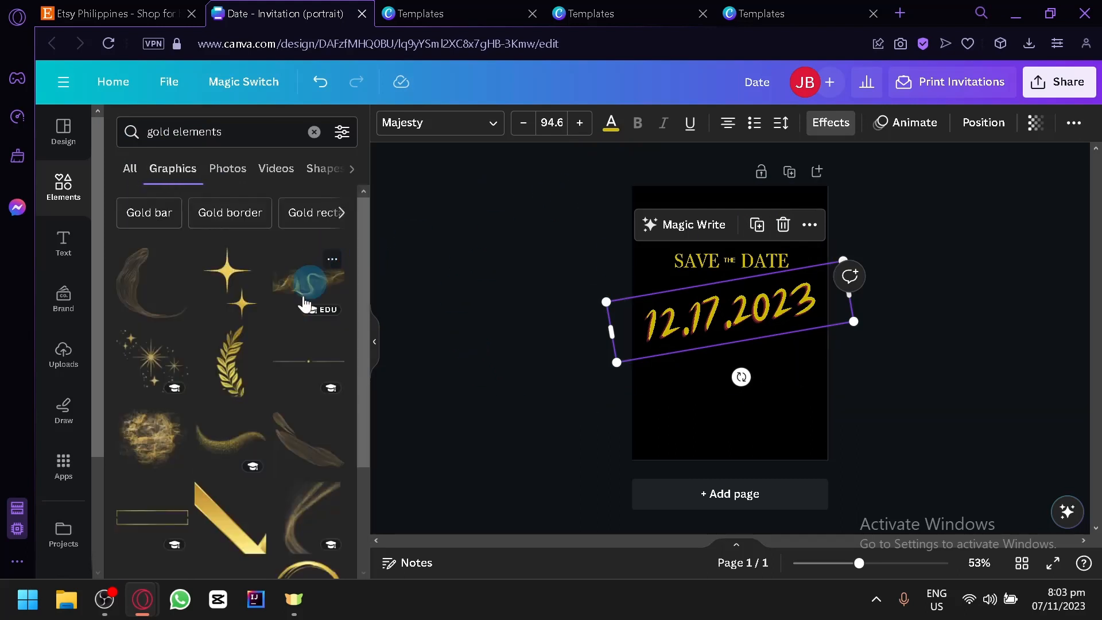
Add the gold glitter wave graphic below the date, enlarge it beyond the page width and center it horizontally.
scroll(219, 402, "down", 4)
scroll(218, 402, "down", 2)
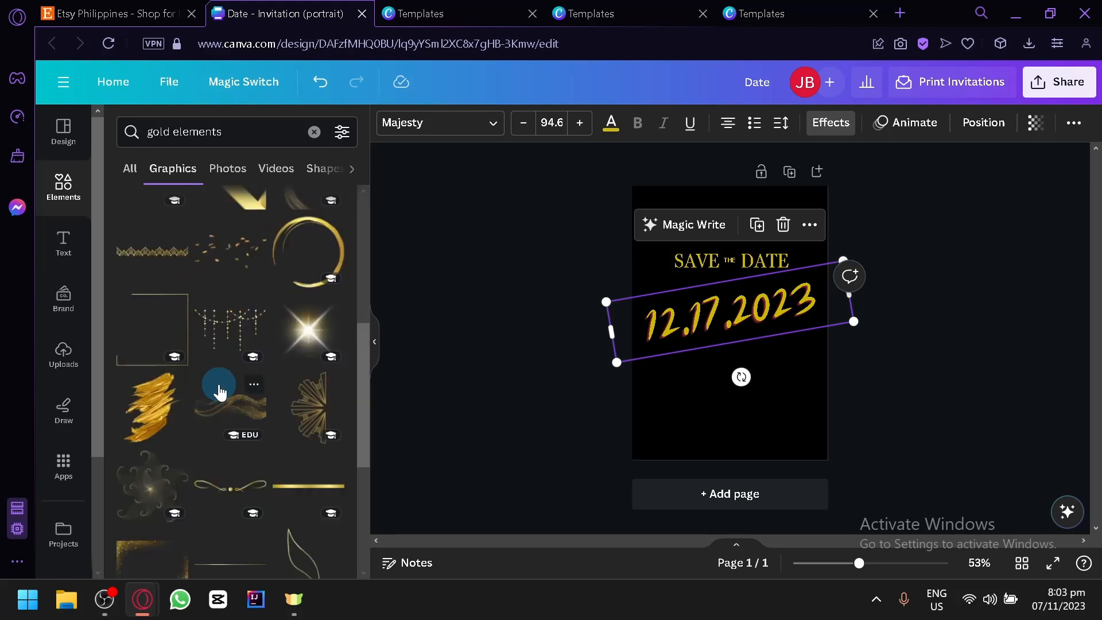
scroll(220, 392, "down", 2)
left_click_drag(221, 295, 687, 395)
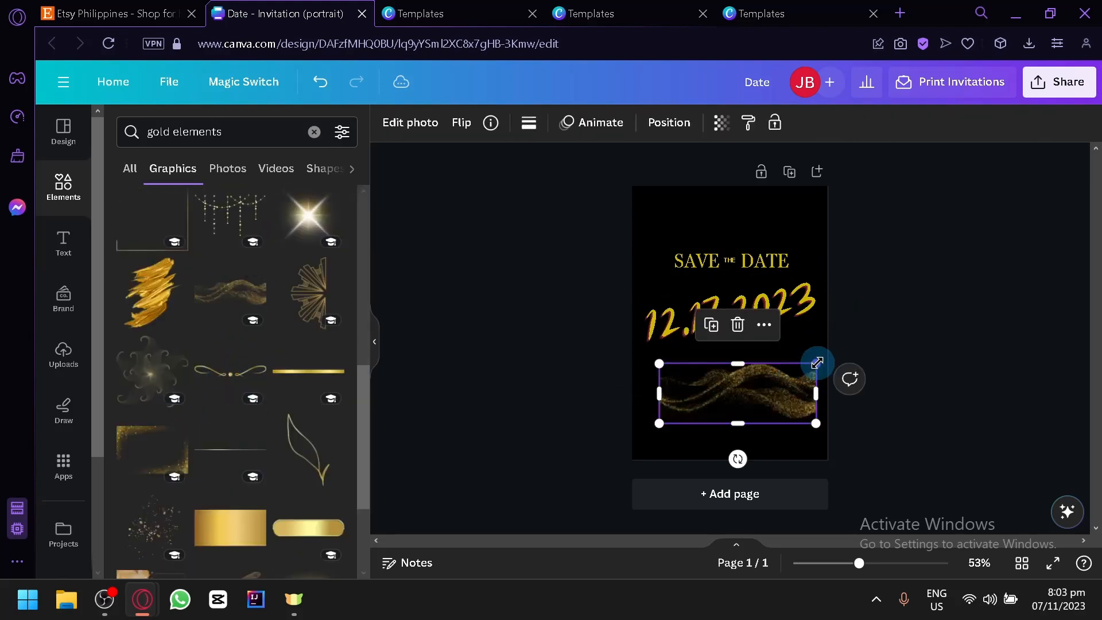
left_click_drag(817, 362, 932, 313)
left_click_drag(750, 394, 726, 398)
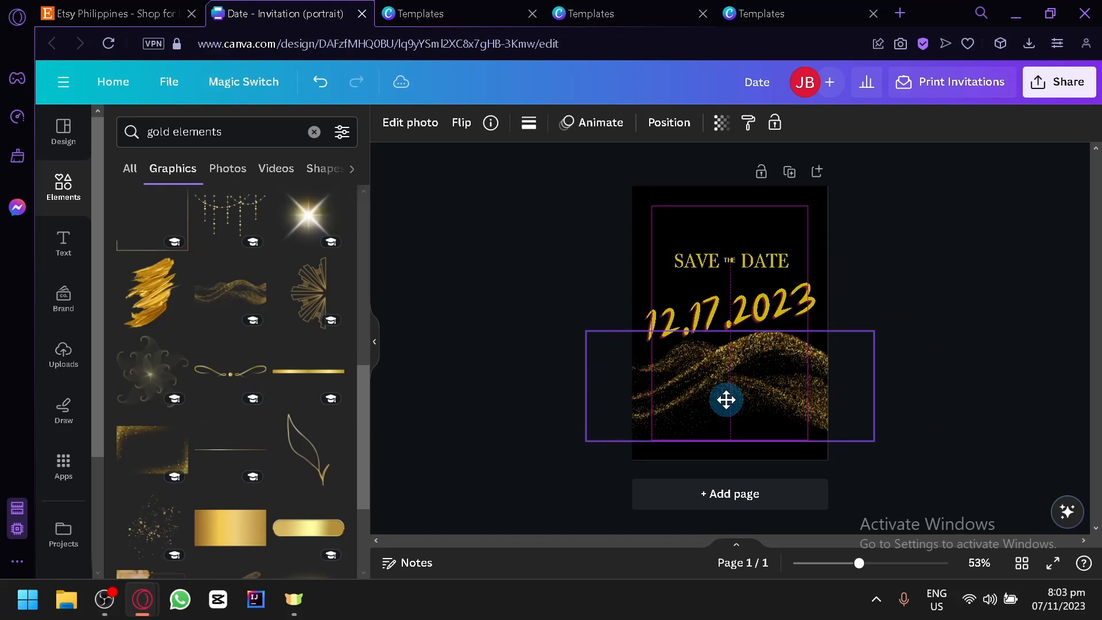
left_click(546, 398)
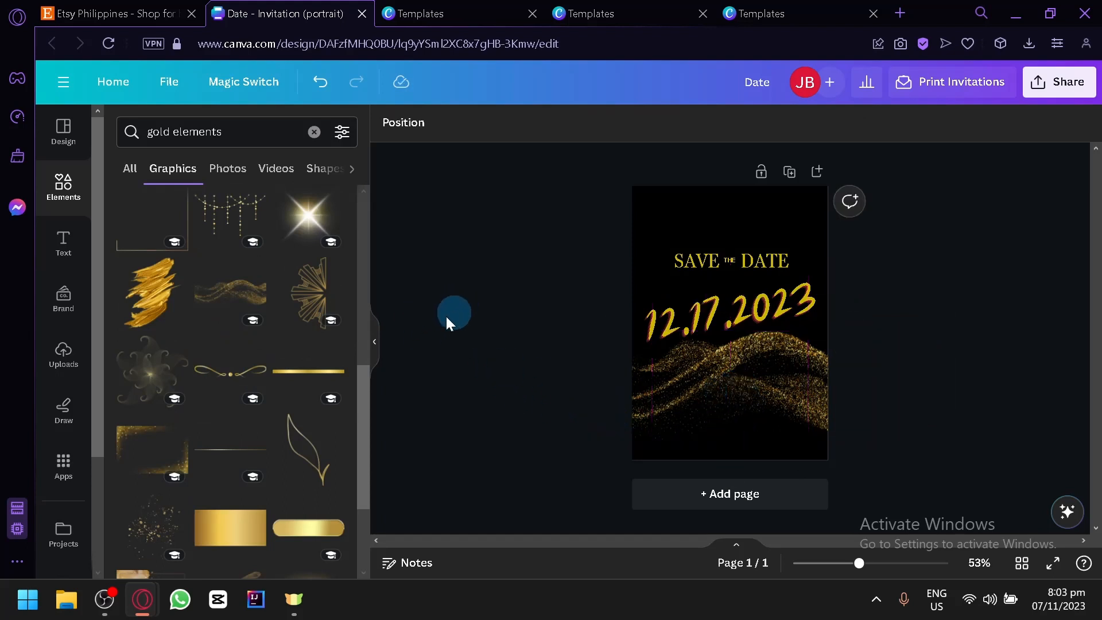
Add the black and gold watercolor splatter graphic, enlarge it to about 5.47 × 8.31 in to cover the page, and send it to the back.
scroll(246, 362, "down", 4)
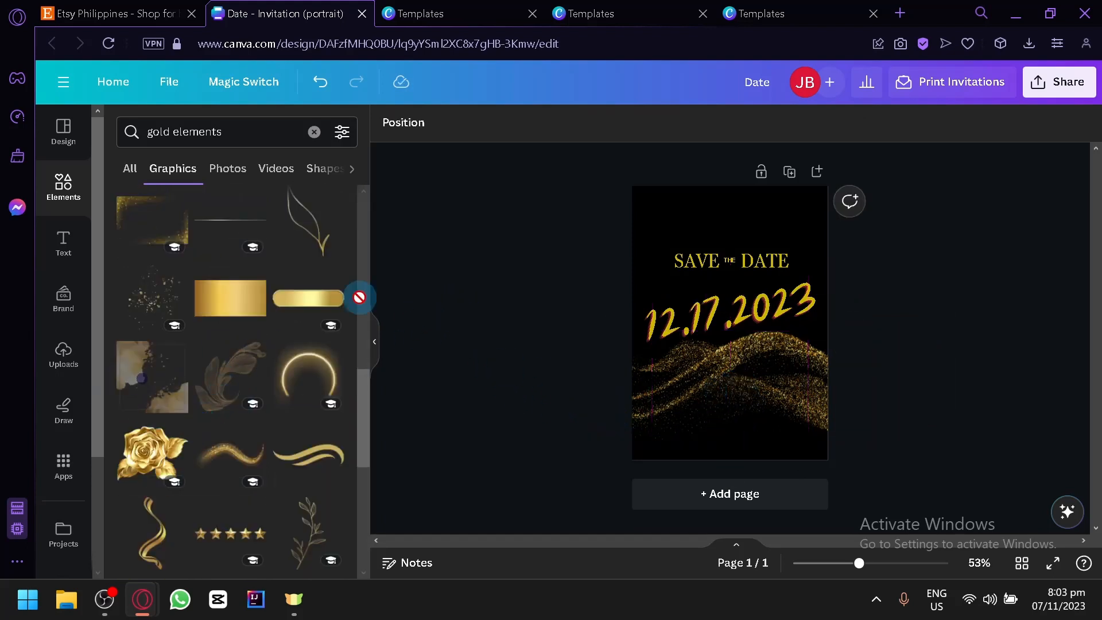
left_click_drag(359, 297, 709, 253)
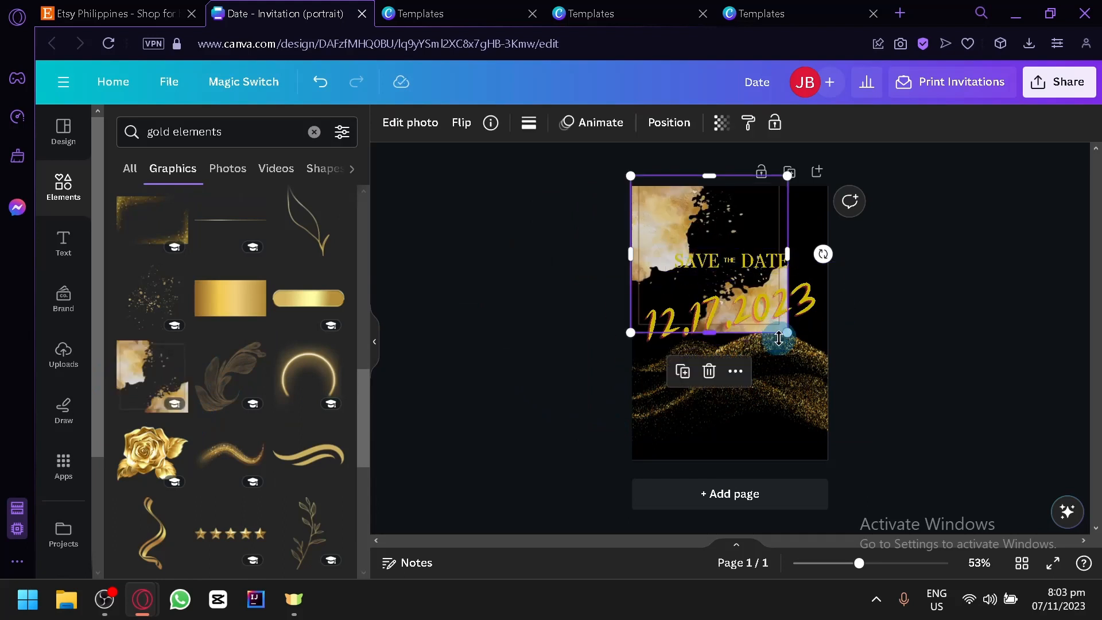
left_click_drag(778, 339, 760, 388)
left_click_drag(789, 429, 756, 419)
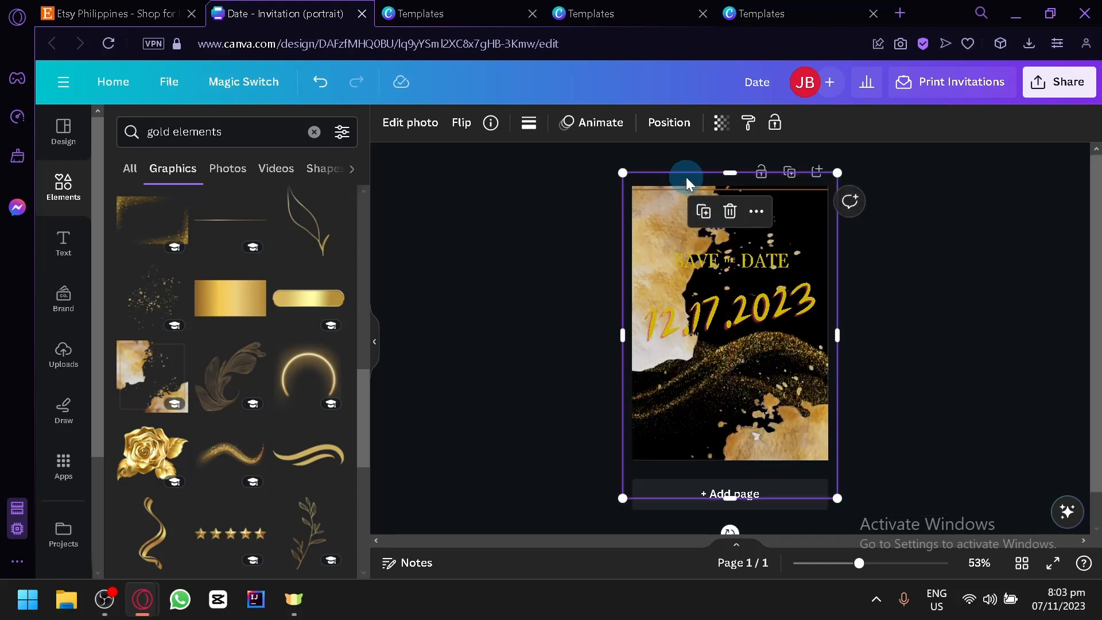
left_click(660, 123)
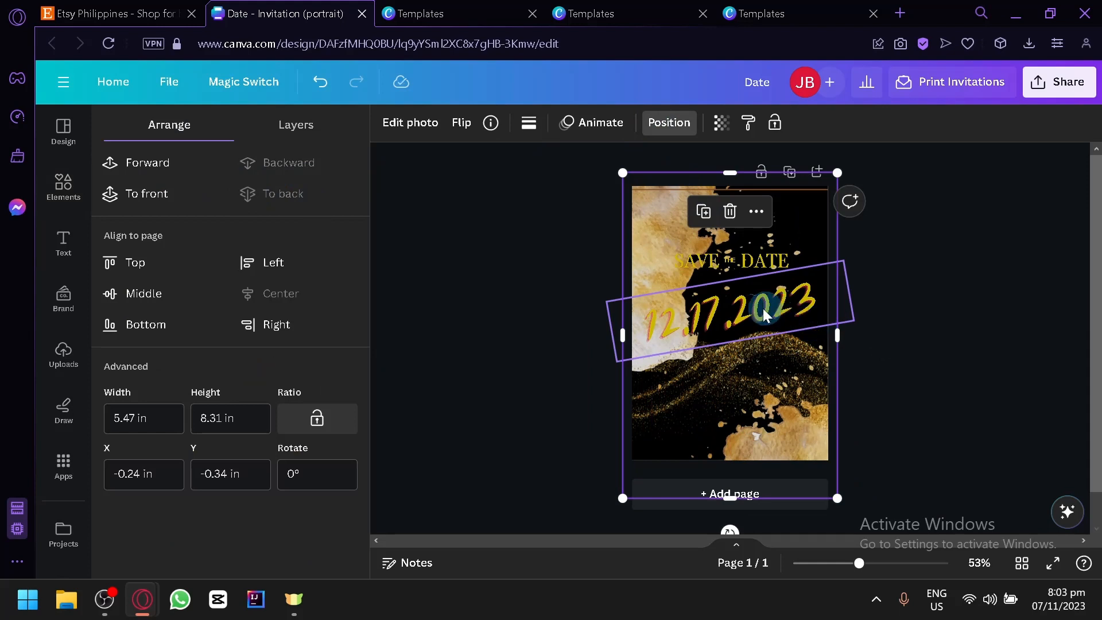
Delete the gold glitter wave graphic from the page.
left_click(726, 372)
key("Delete")
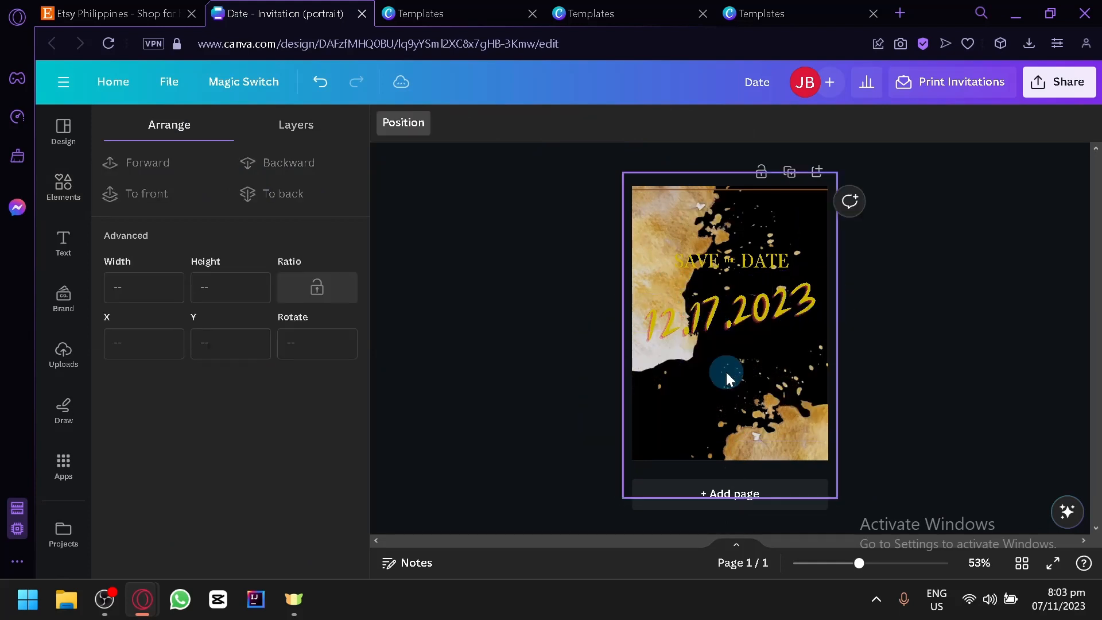
Make the watercolor background semi-transparent so it looks darker, and reposition it with its right edge on the page edge.
left_click_drag(729, 390, 760, 420)
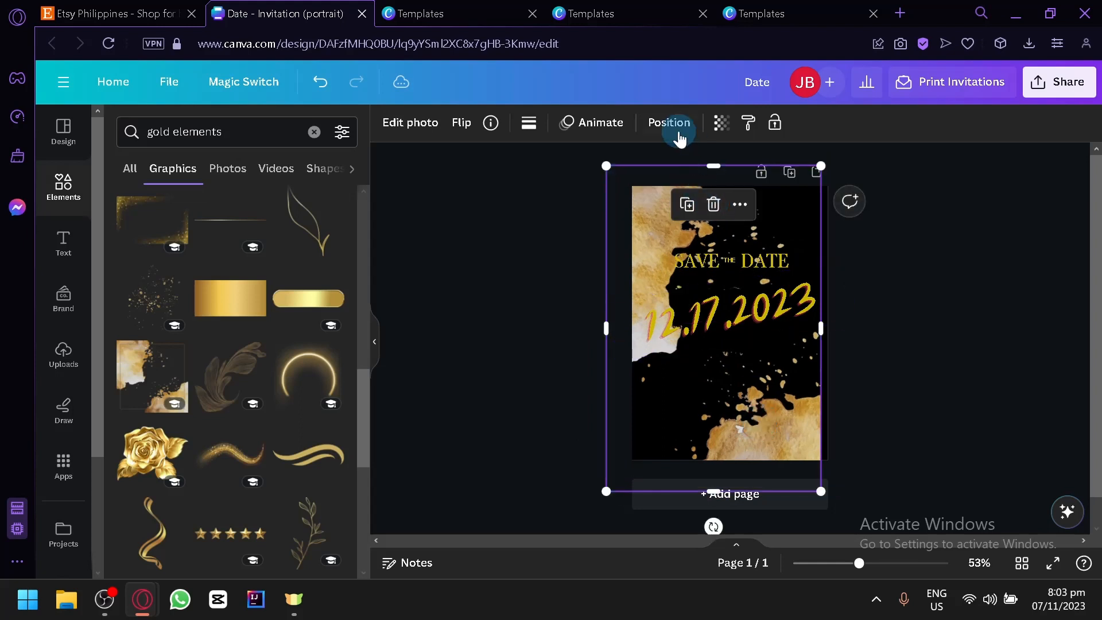
left_click(726, 133)
left_click_drag(667, 182, 641, 190)
left_click(806, 436)
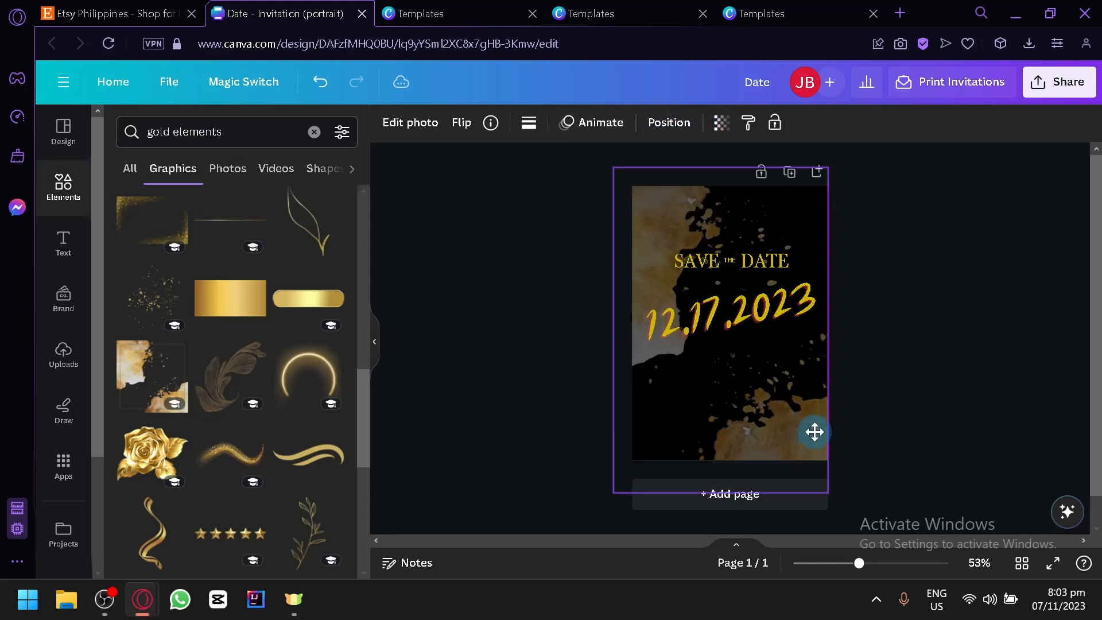
left_click(849, 428)
Add two gold line-art leaf graphics, one in the page's lower-left corner and one turned upside down in the upper-right corner.
left_click_drag(217, 397, 661, 428)
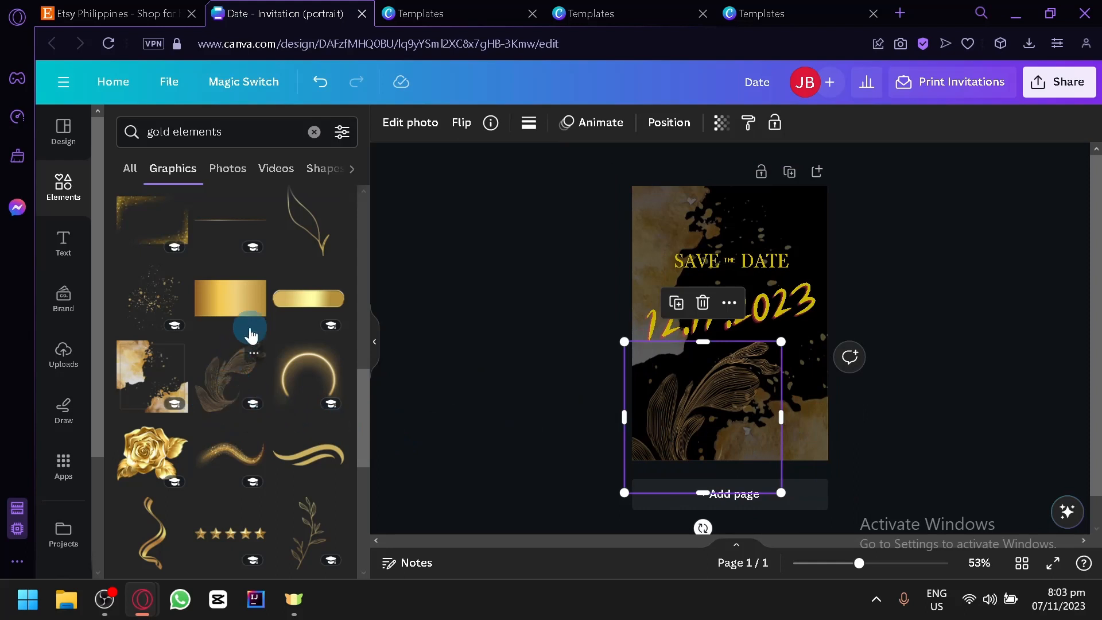
scroll(250, 327, "up", 4)
scroll(270, 328, "down", 4)
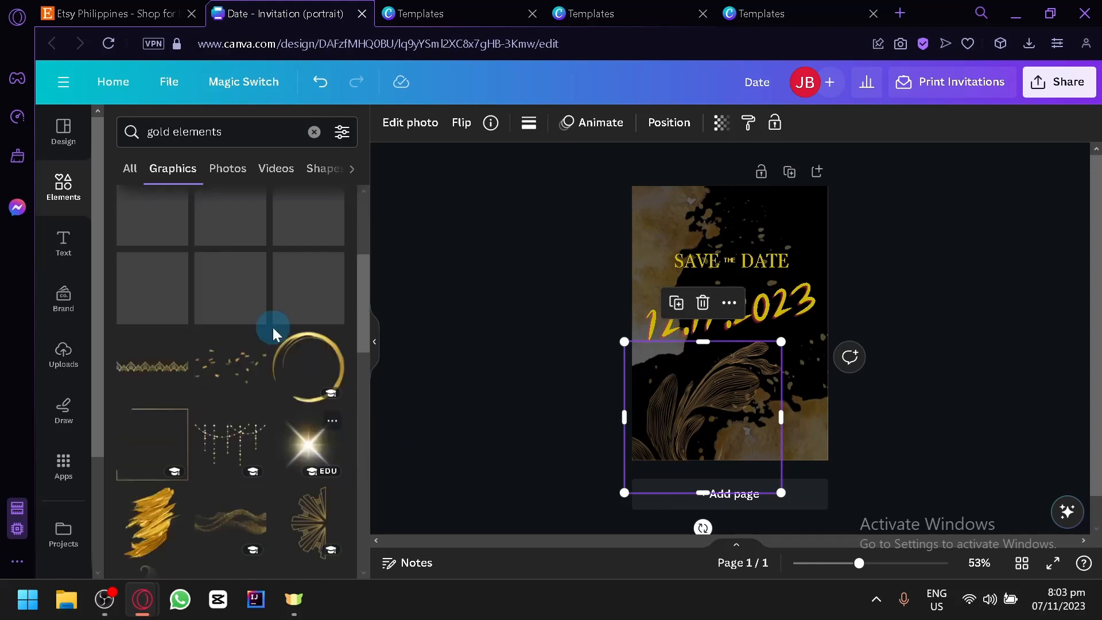
scroll(265, 338, "down", 4)
scroll(266, 343, "up", 2)
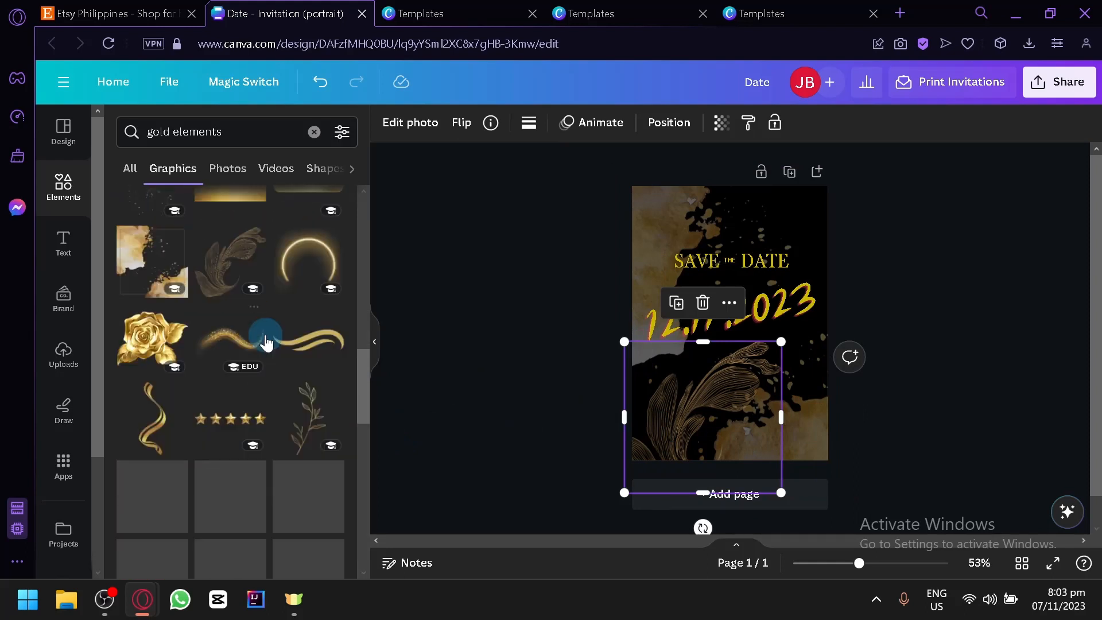
scroll(266, 343, "up", 2)
left_click_drag(234, 389, 735, 247)
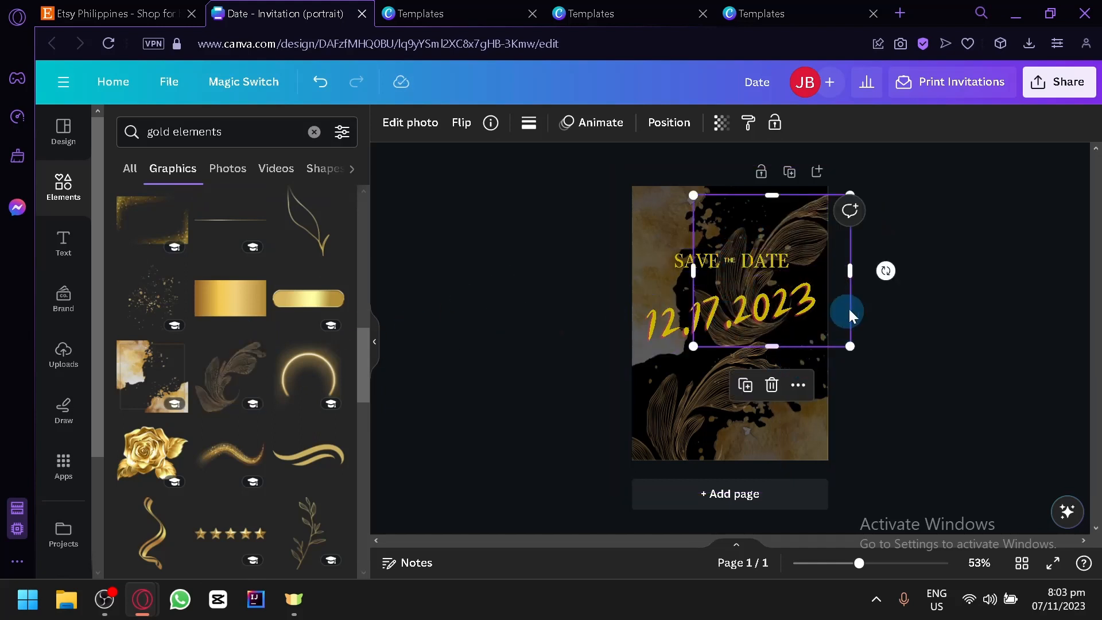
left_click_drag(888, 266, 536, 307)
left_click_drag(811, 274, 776, 249)
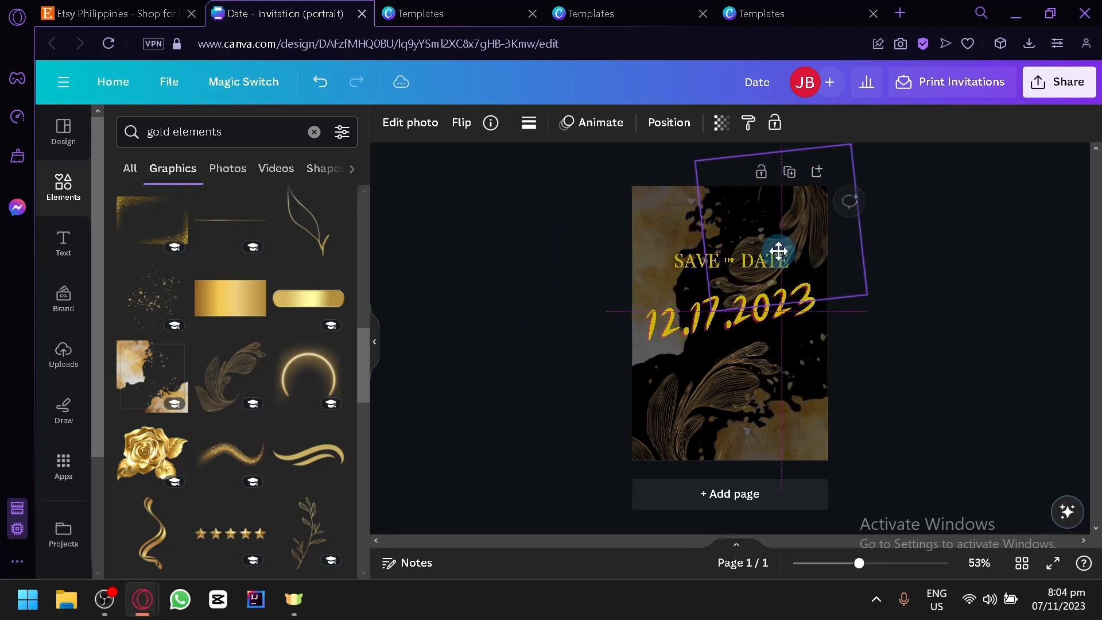
Move the SAVE THE DATE heading up near the top of the page and bring the 12.17.2023 text up beneath it.
left_click(760, 262)
left_click(742, 267)
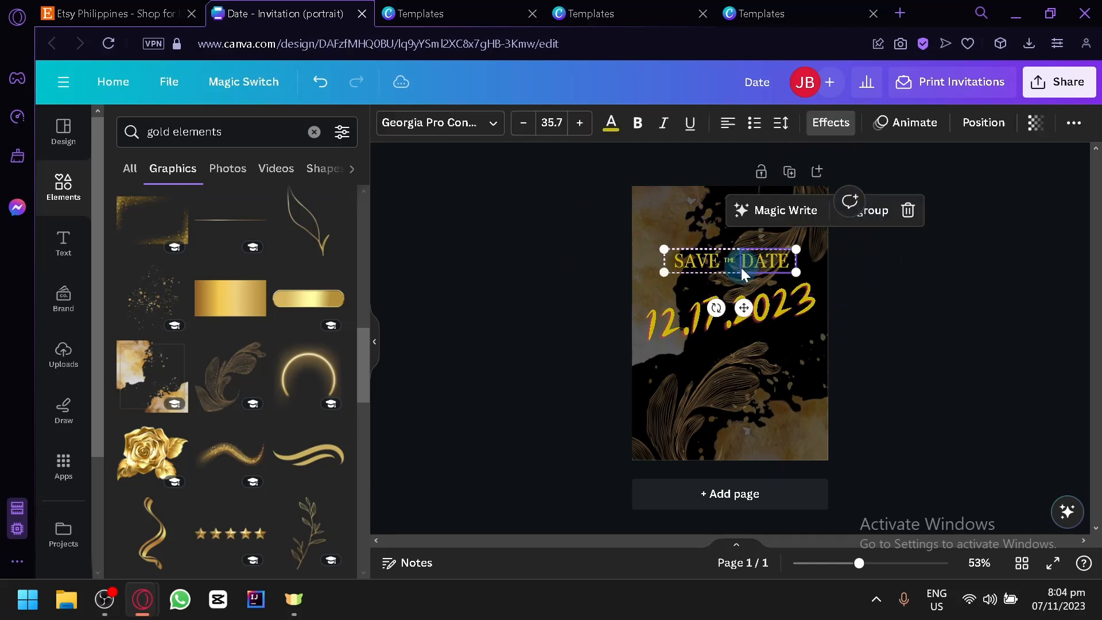
left_click_drag(730, 260, 733, 277)
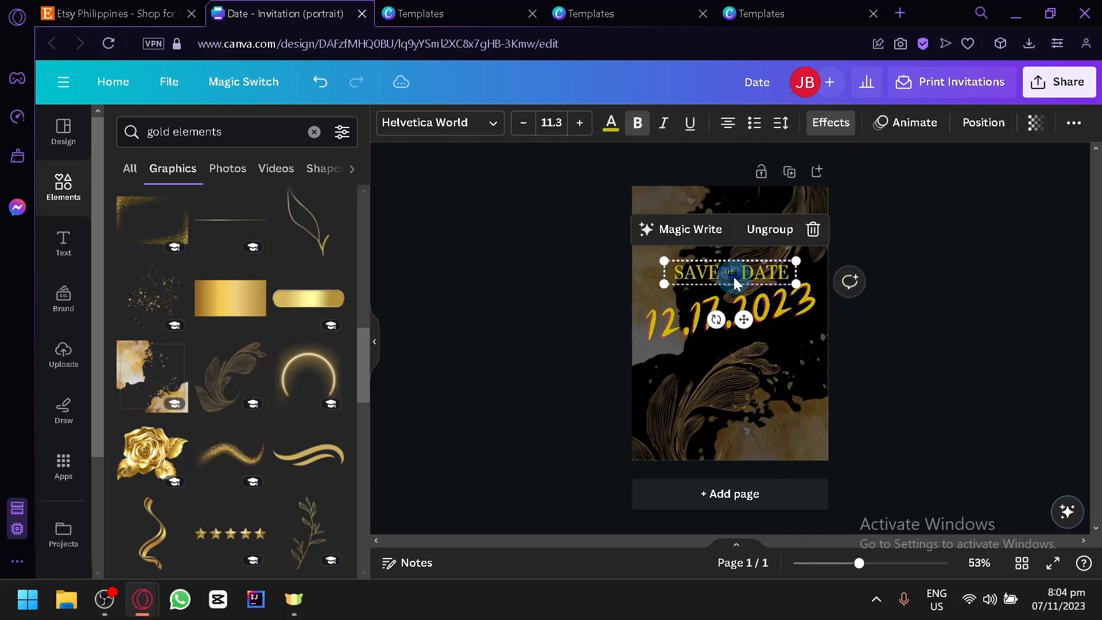
scroll(842, 411, "up", 5)
scroll(742, 287, "up", 3)
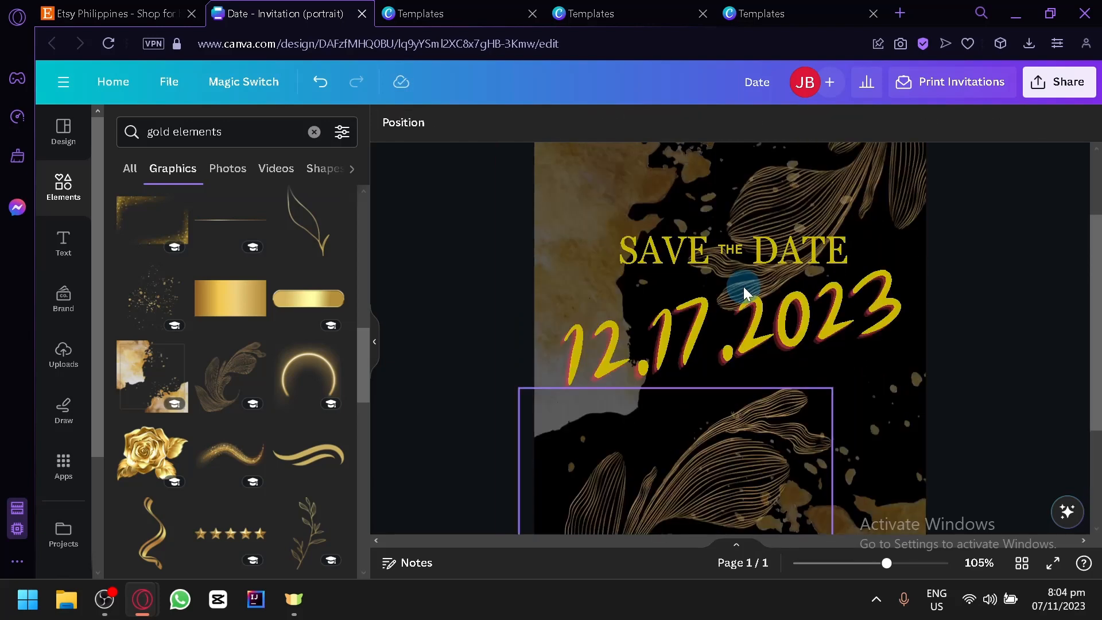
left_click_drag(729, 352, 728, 274)
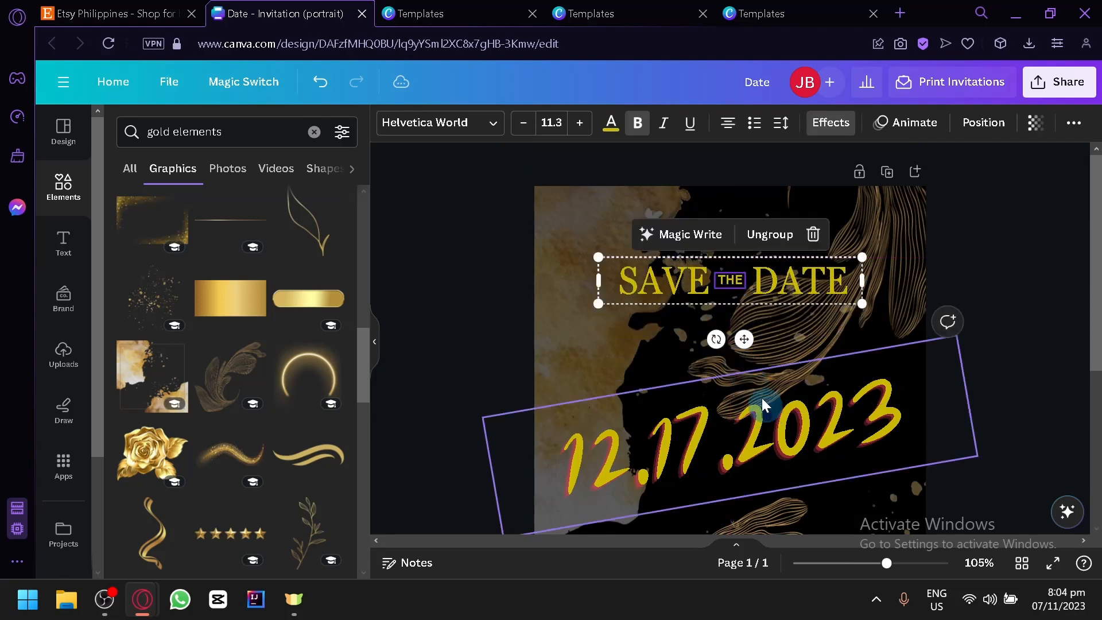
left_click_drag(762, 398, 763, 336)
Add a body text box and place it centered just below the 12.17.2023 date.
scroll(791, 380, "down", 4)
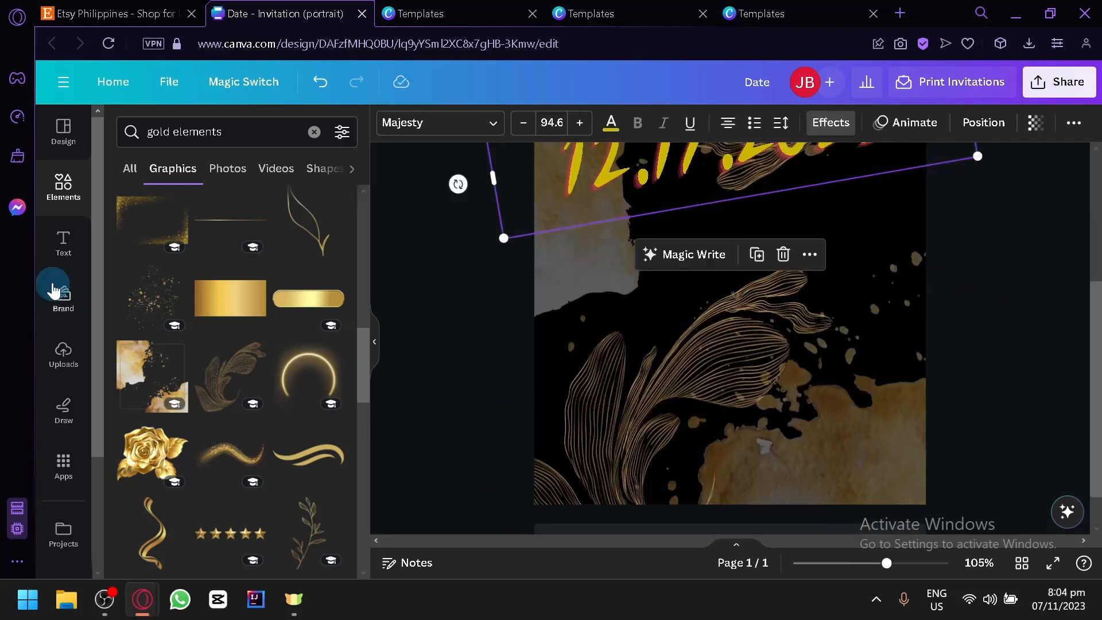
left_click(73, 244)
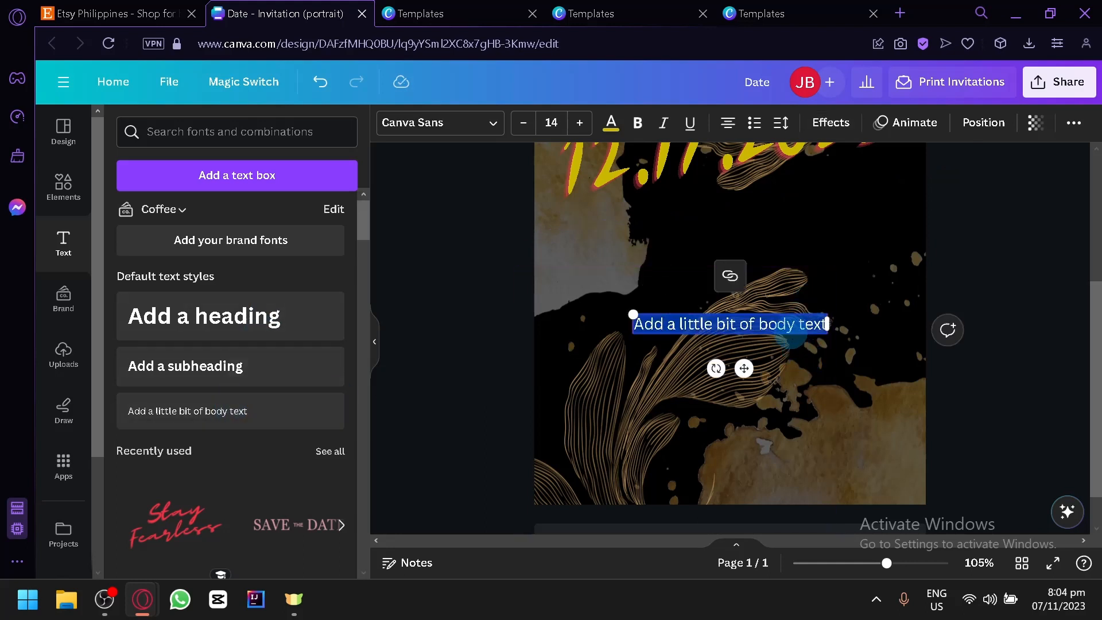
left_click(791, 328)
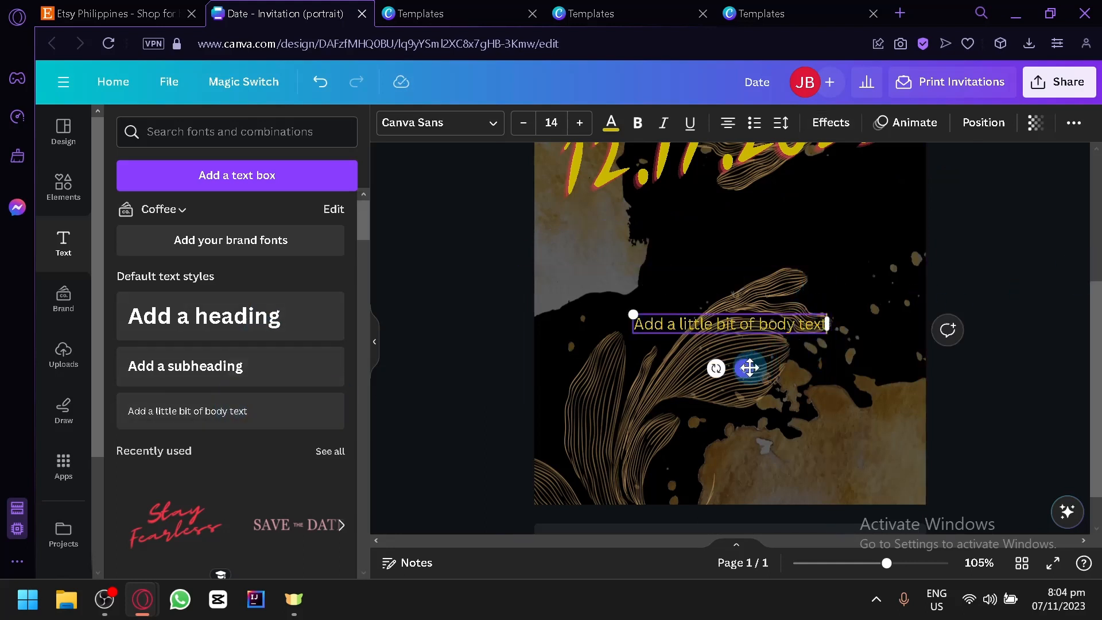
left_click_drag(744, 369, 757, 261)
Place the body text box just below the 12.17.2023 date and replace its text with BIRTHDAY INVITATION.
left_click(769, 217)
key("ctrl+a")
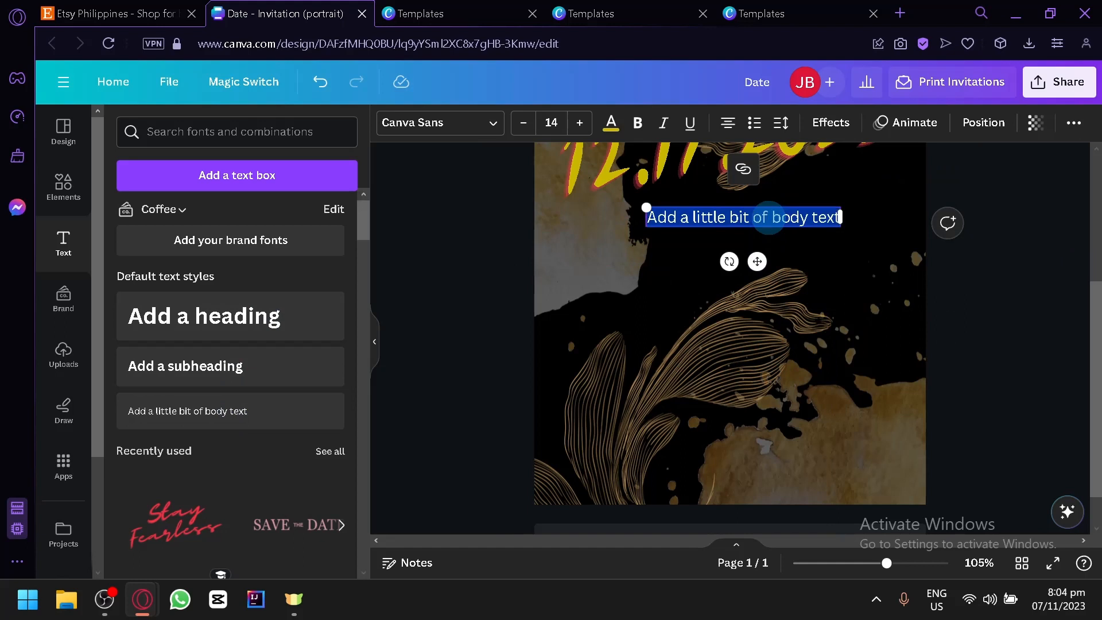
key("BackSpace")
type("B")
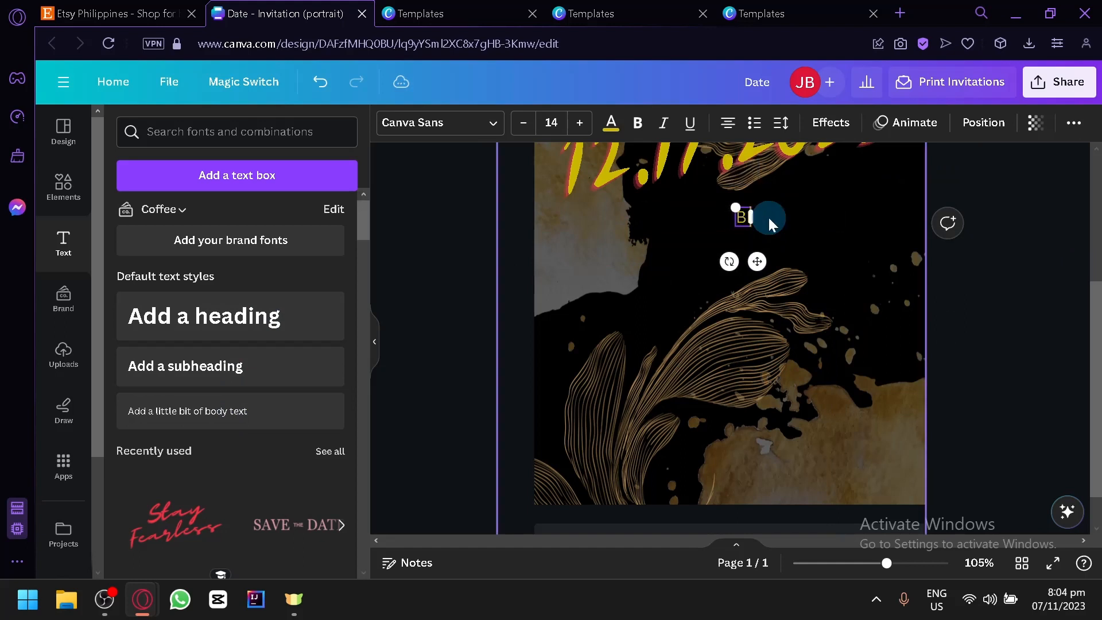
type("IRTHDAY")
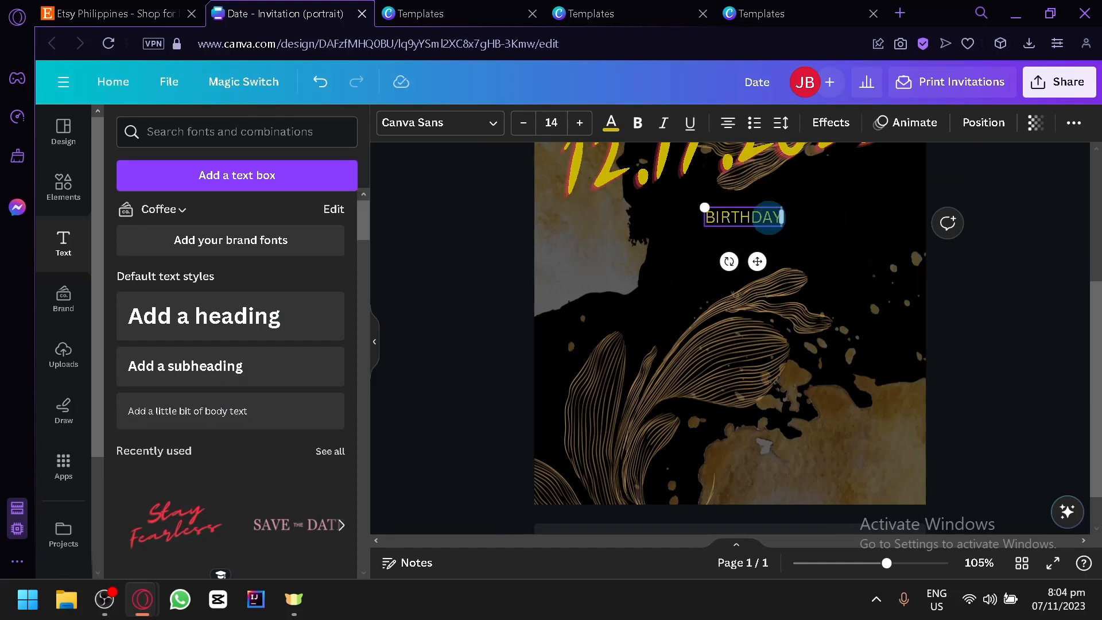
type(" INVITATION")
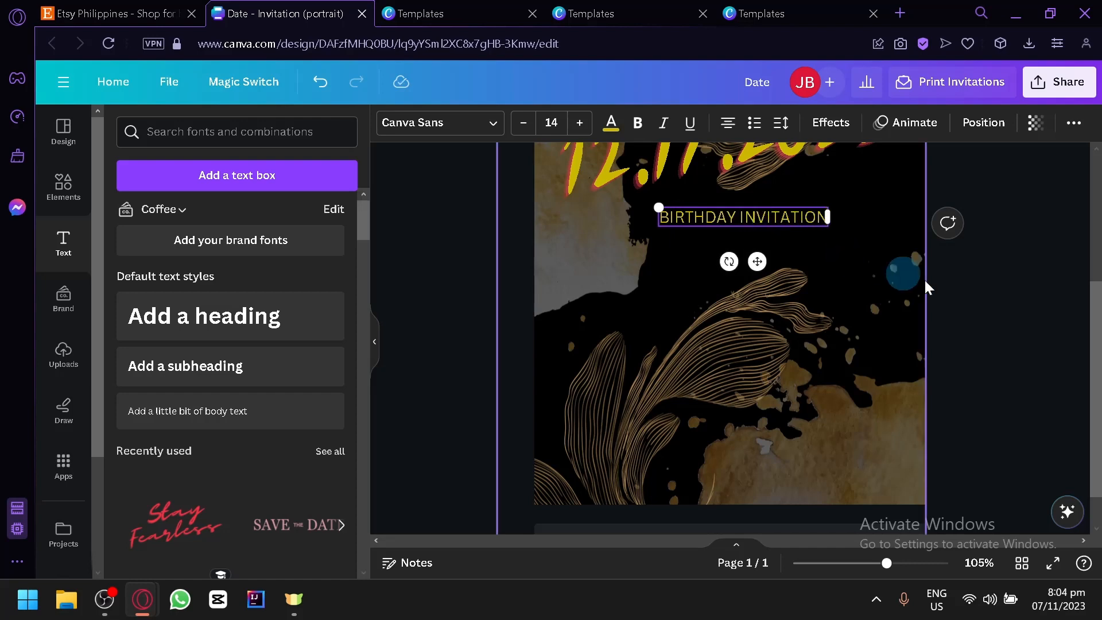
left_click(1003, 317)
scroll(988, 319, "down", 5)
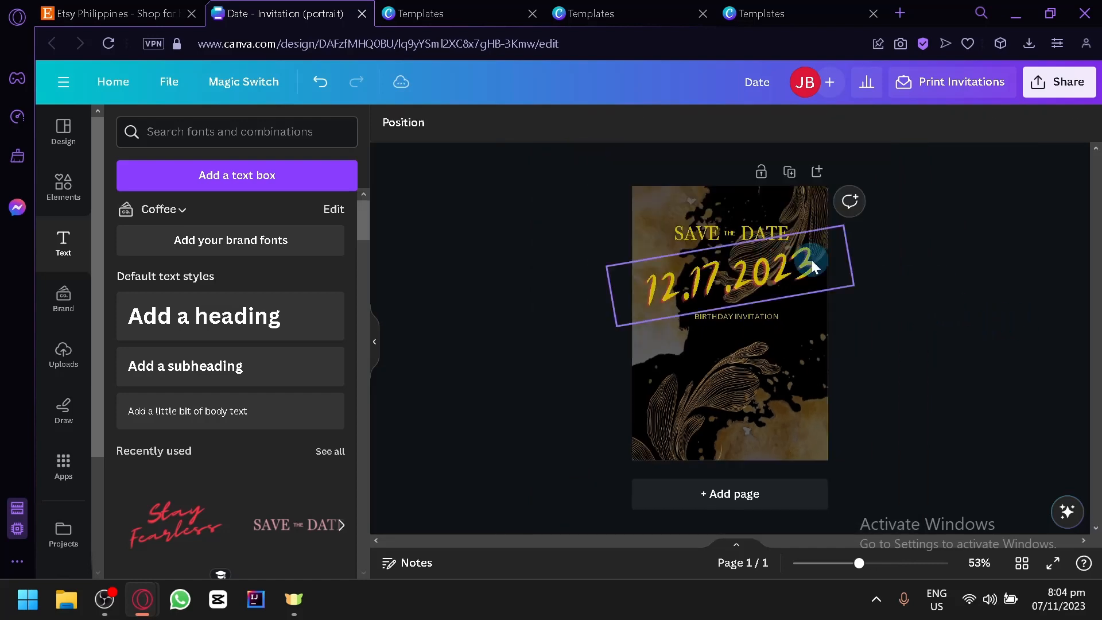
Examine the print ordering options and the download file types available for the invitation.
left_click(1041, 89)
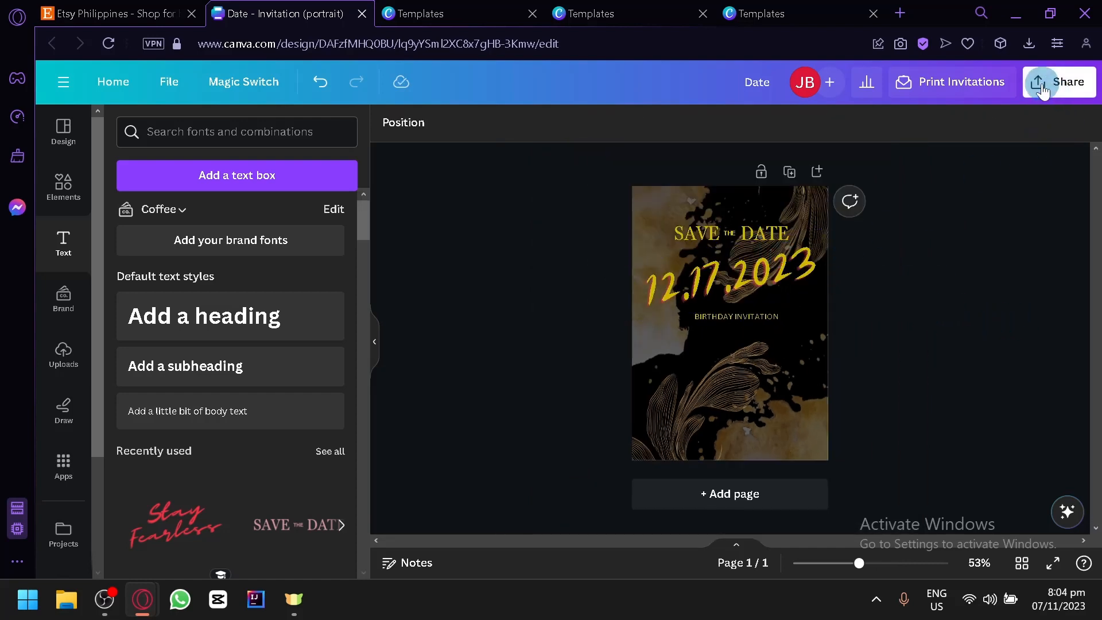
left_click(979, 90)
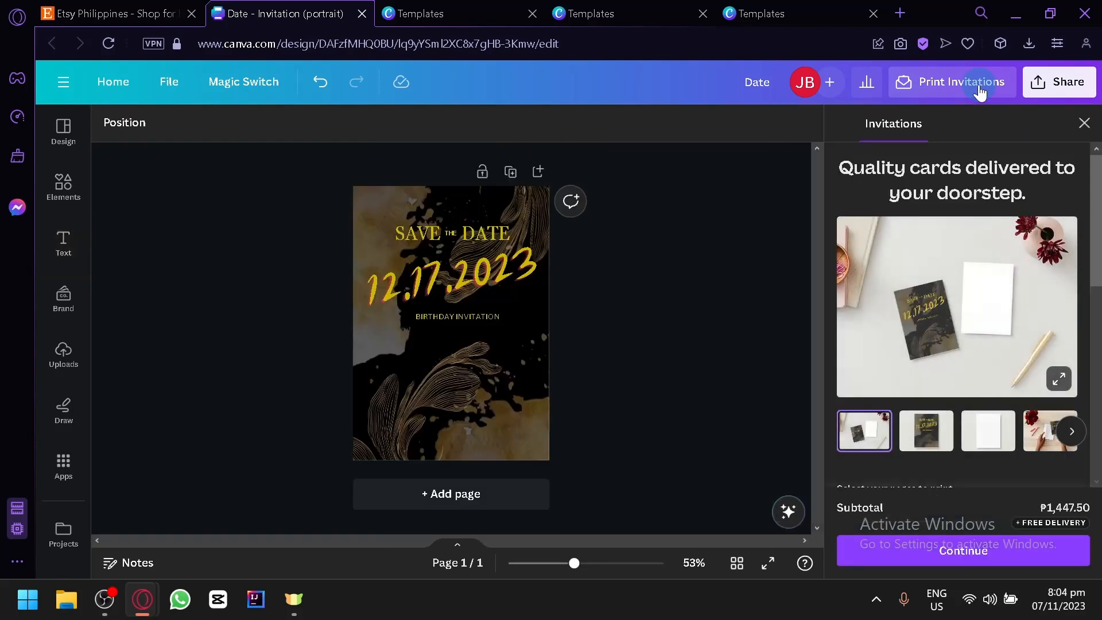
left_click(1085, 123)
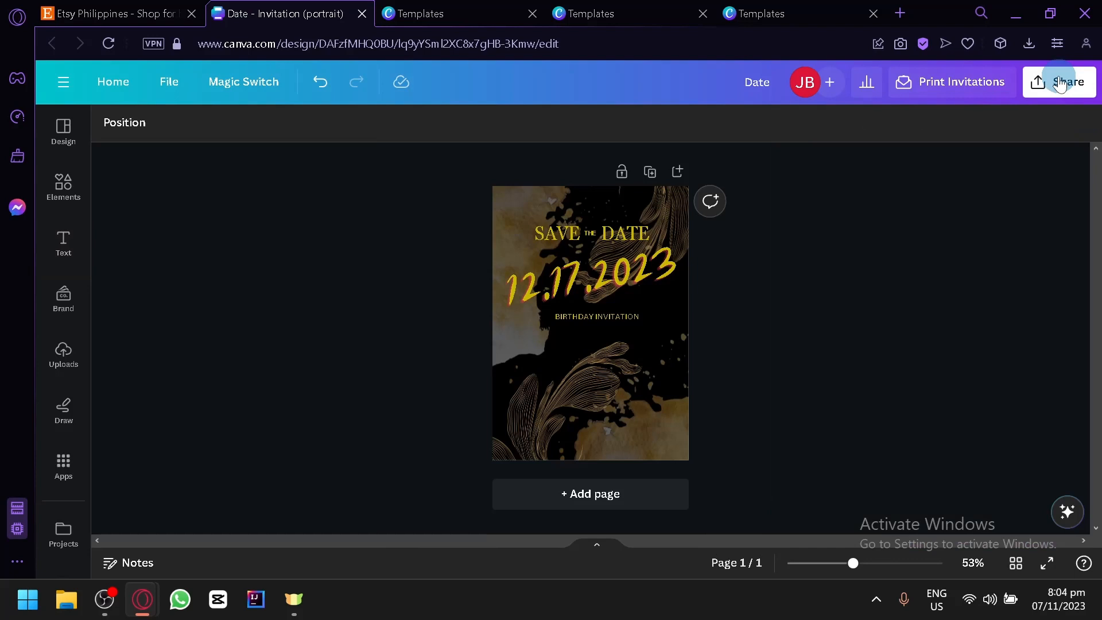
left_click(1060, 83)
scroll(924, 413, "down", 2)
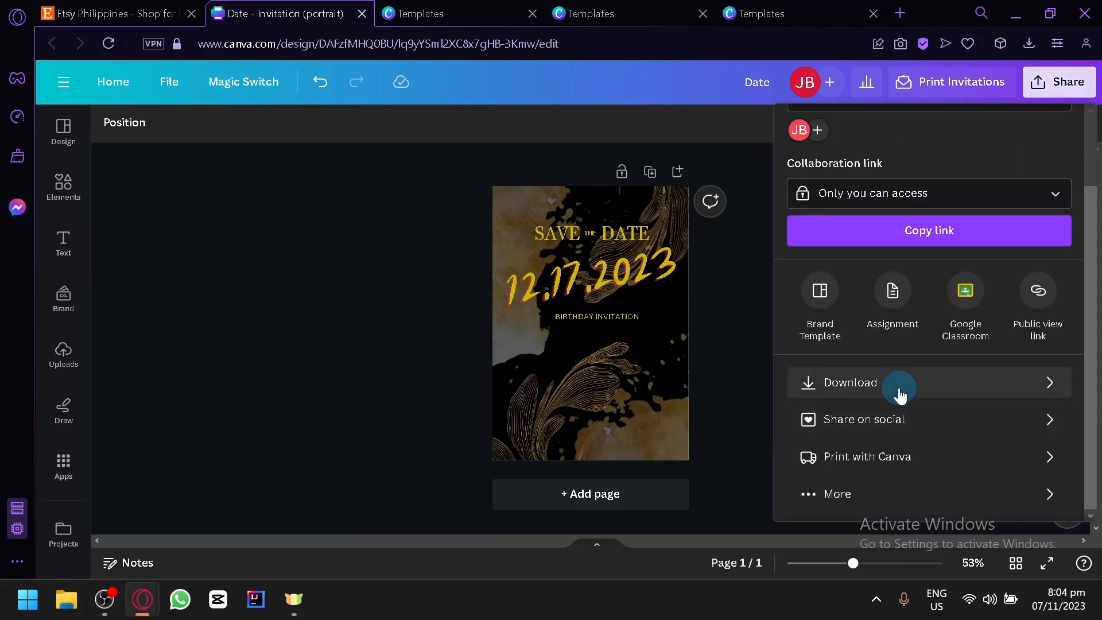
left_click(898, 385)
left_click(855, 195)
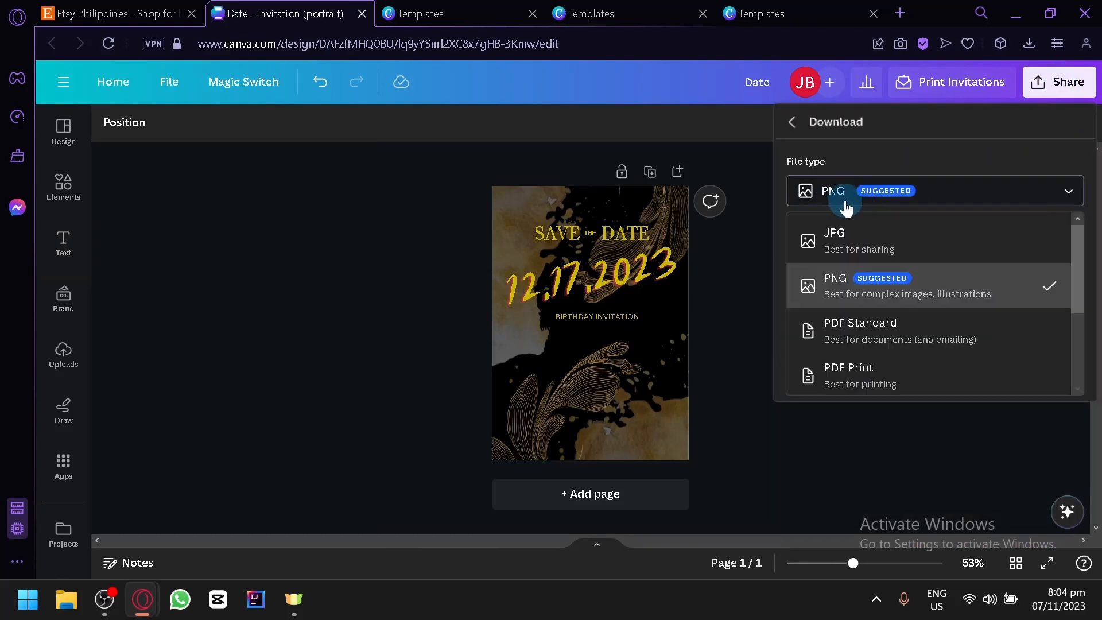
scroll(918, 275, "down", 2)
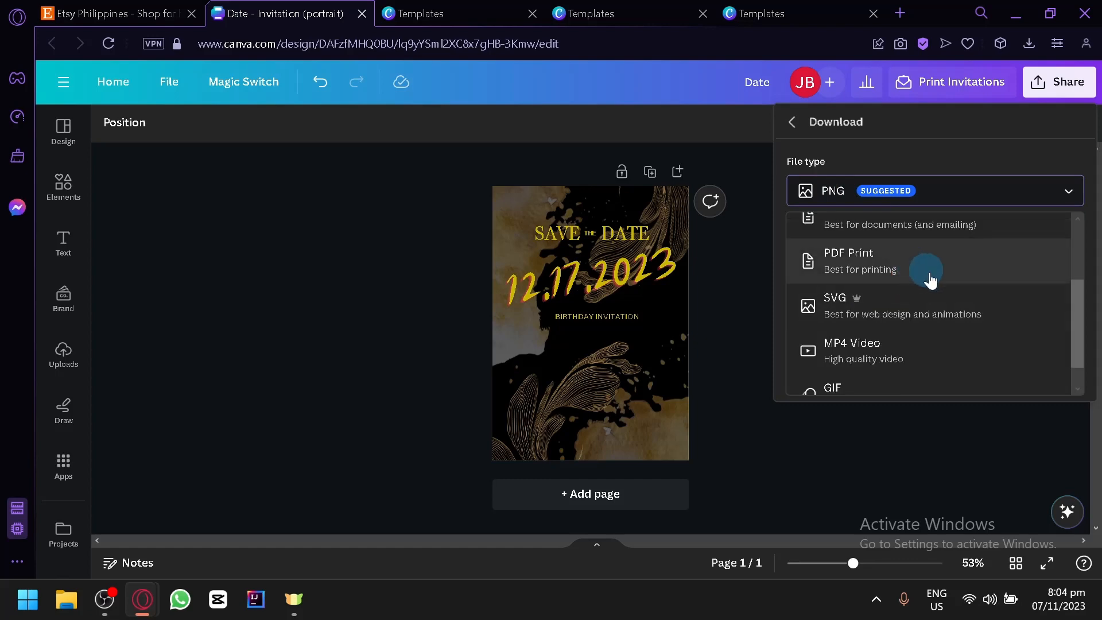
scroll(900, 285, "down", 1)
left_click(770, 445)
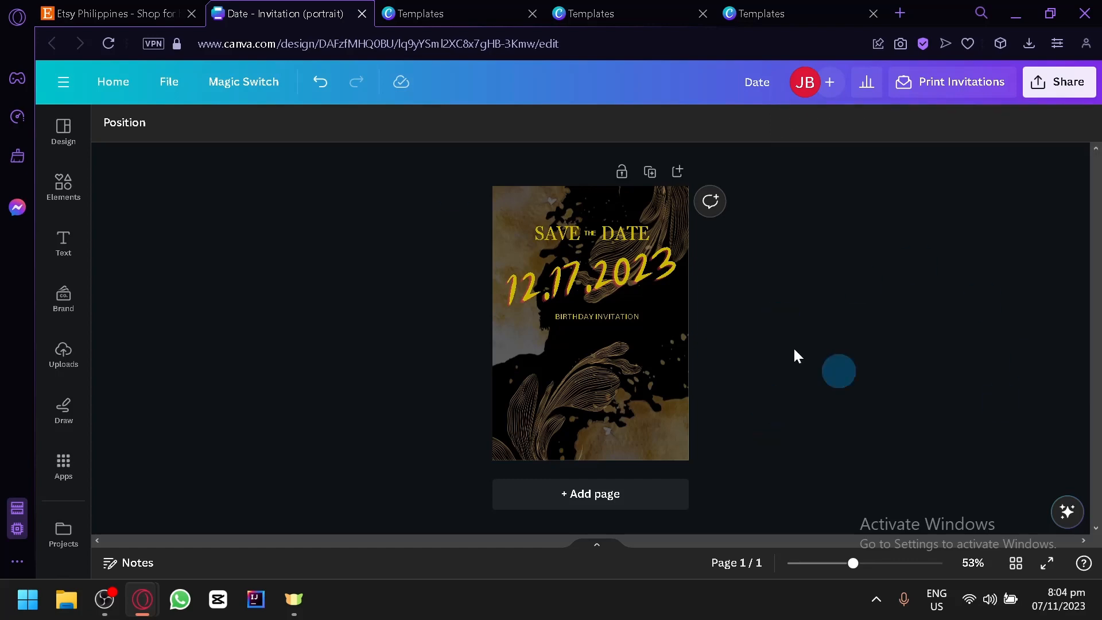
Check the Etsy home page, then return to the Date invitation and add two blank pages after page 1.
left_click(105, 7)
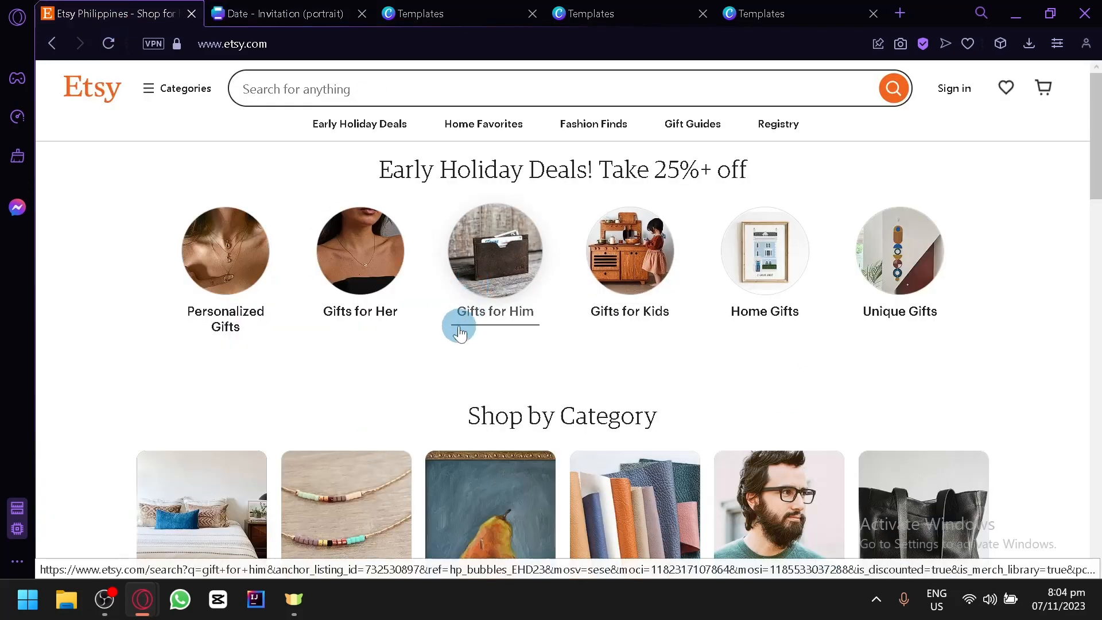
left_click(256, 9)
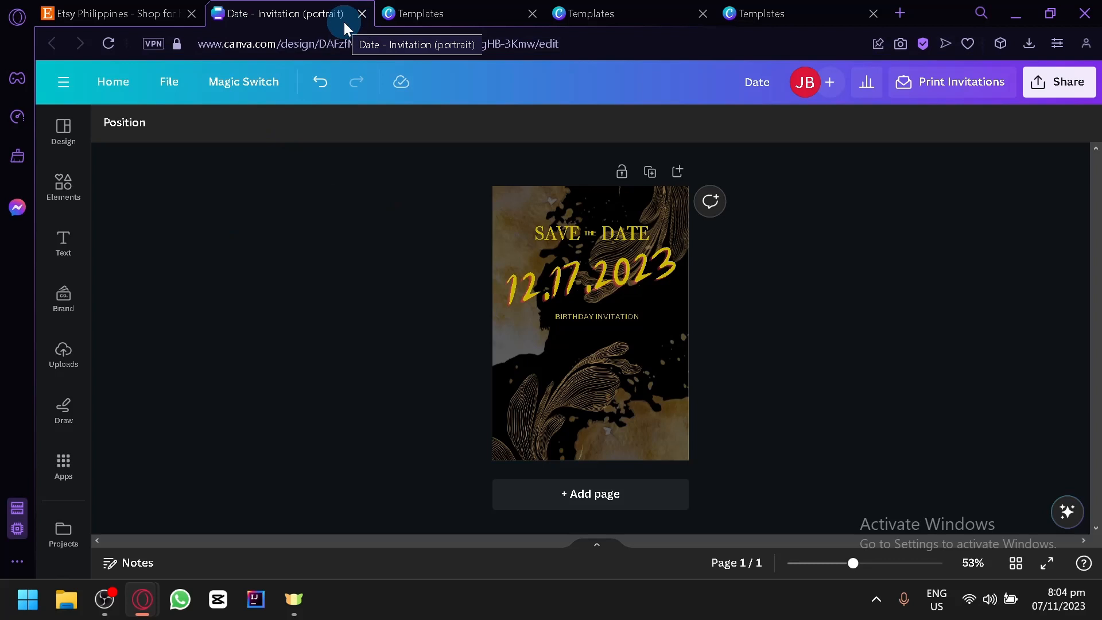
left_click_drag(442, 198, 801, 371)
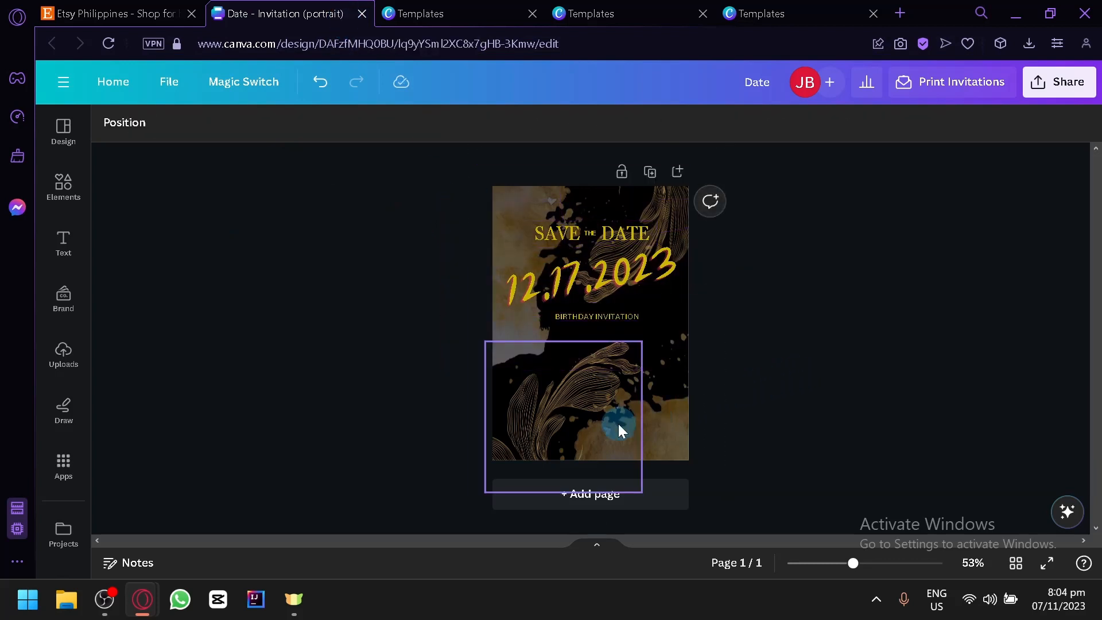
left_click(607, 507)
left_click(591, 485)
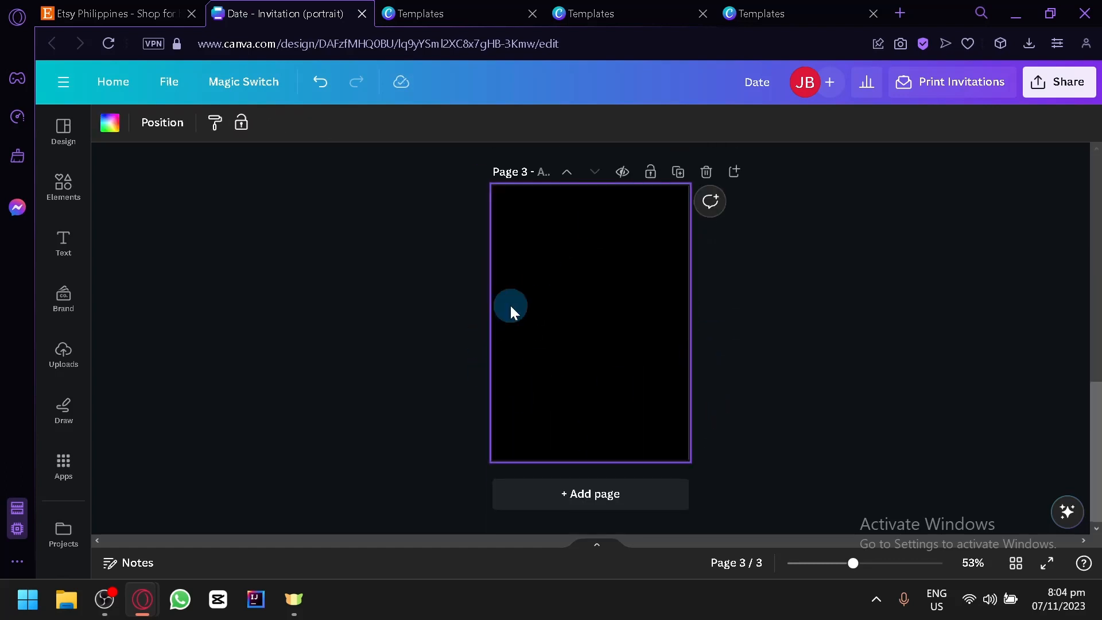
scroll(509, 304, "up", 10)
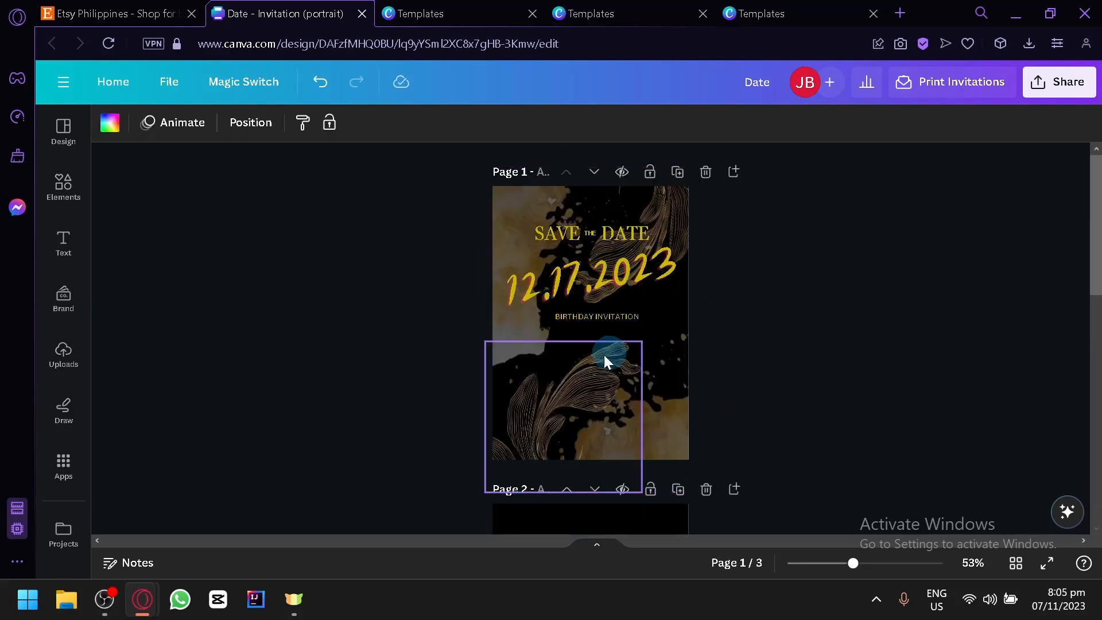
scroll(516, 344, "down", 8)
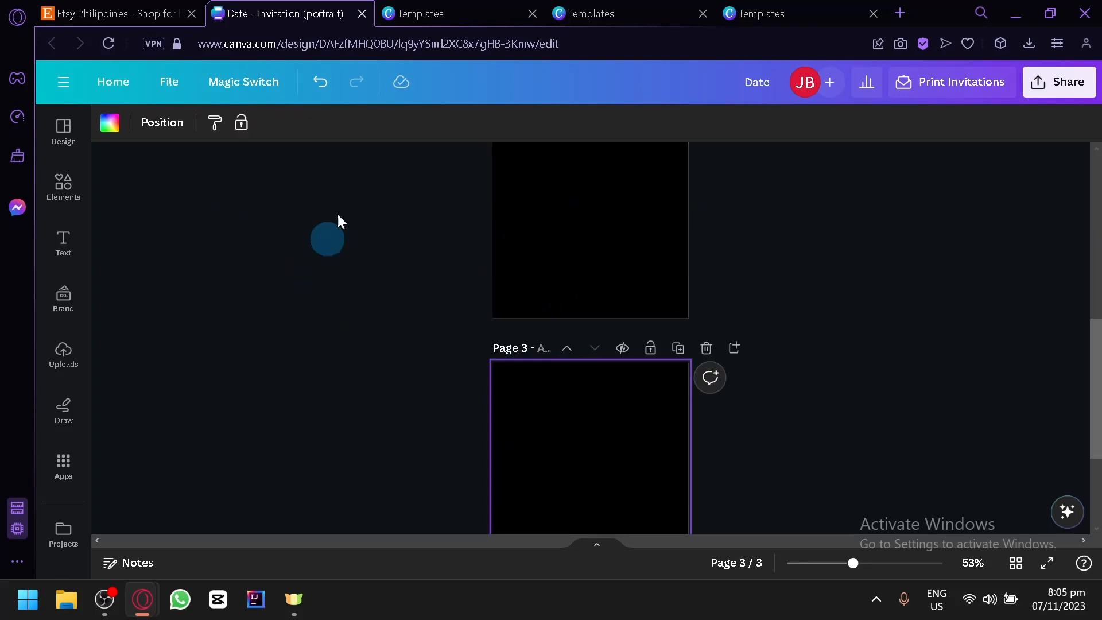
Start a design from the Pink Minimalist Birthday Party Invitation template and close the template's preview page.
left_click(425, 13)
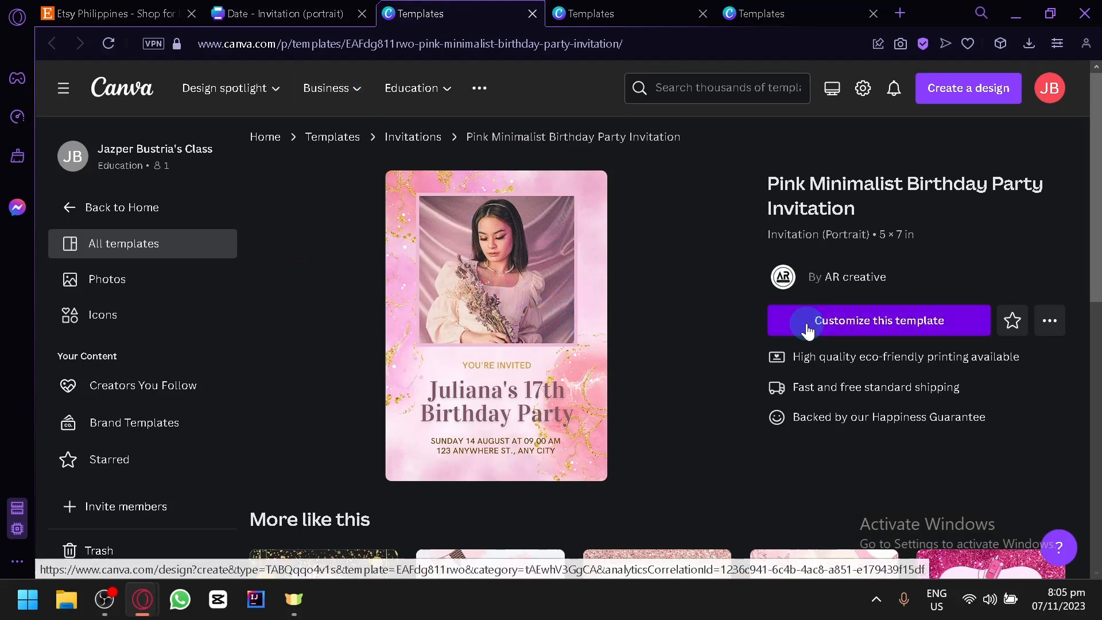
left_click(769, 322)
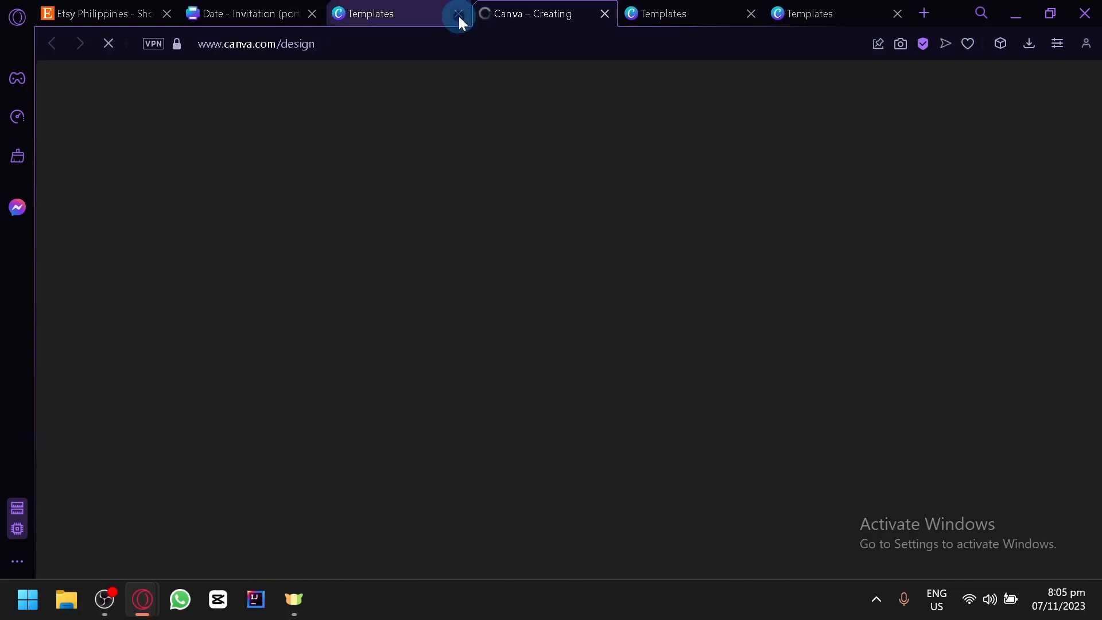
left_click(458, 14)
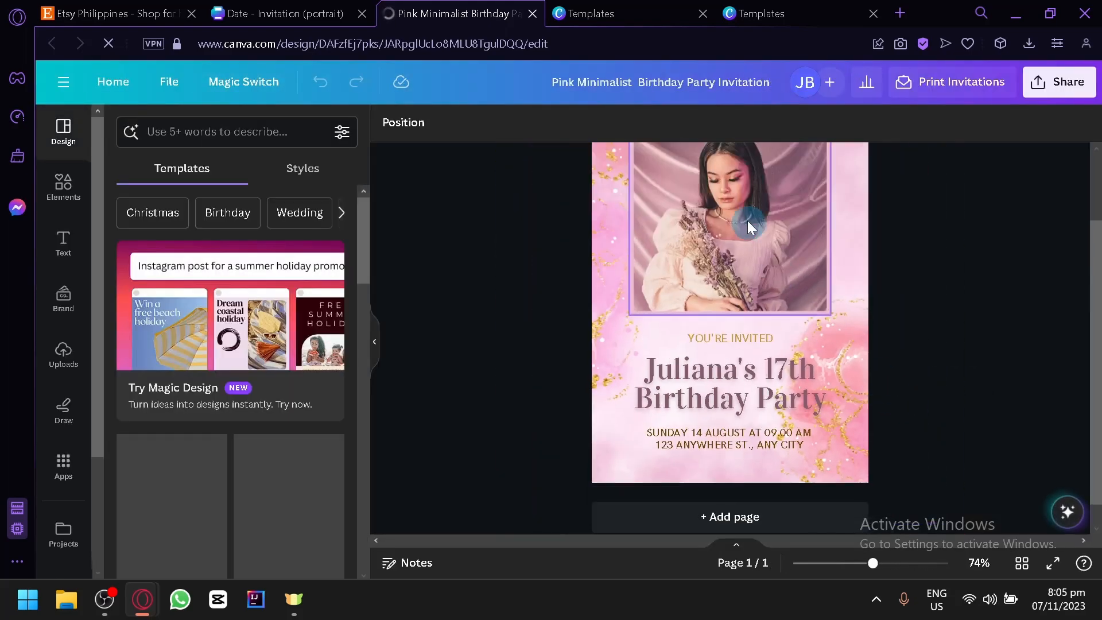
Delete the woman's photo from the picture frame, leaving the frame in place.
left_click(747, 220)
key("Delete")
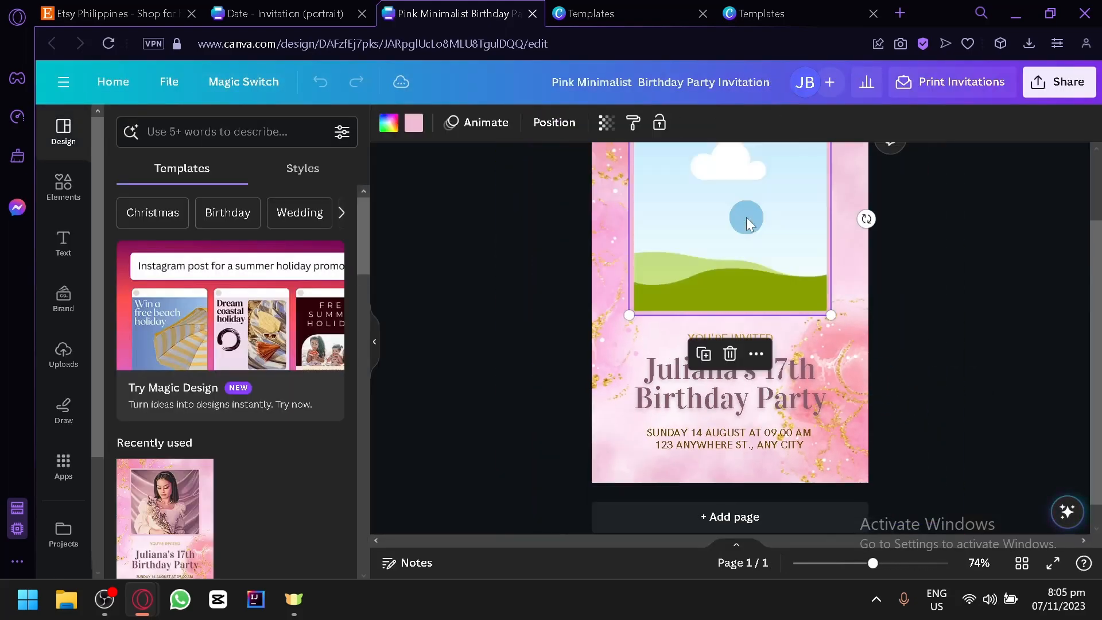
left_click(622, 293)
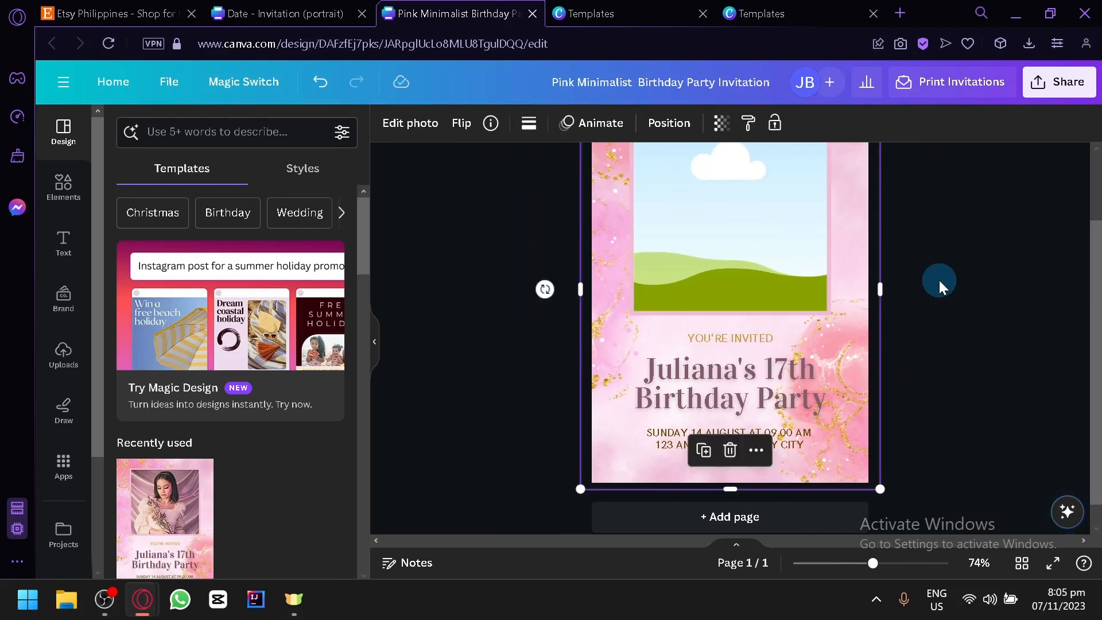
left_click(918, 280)
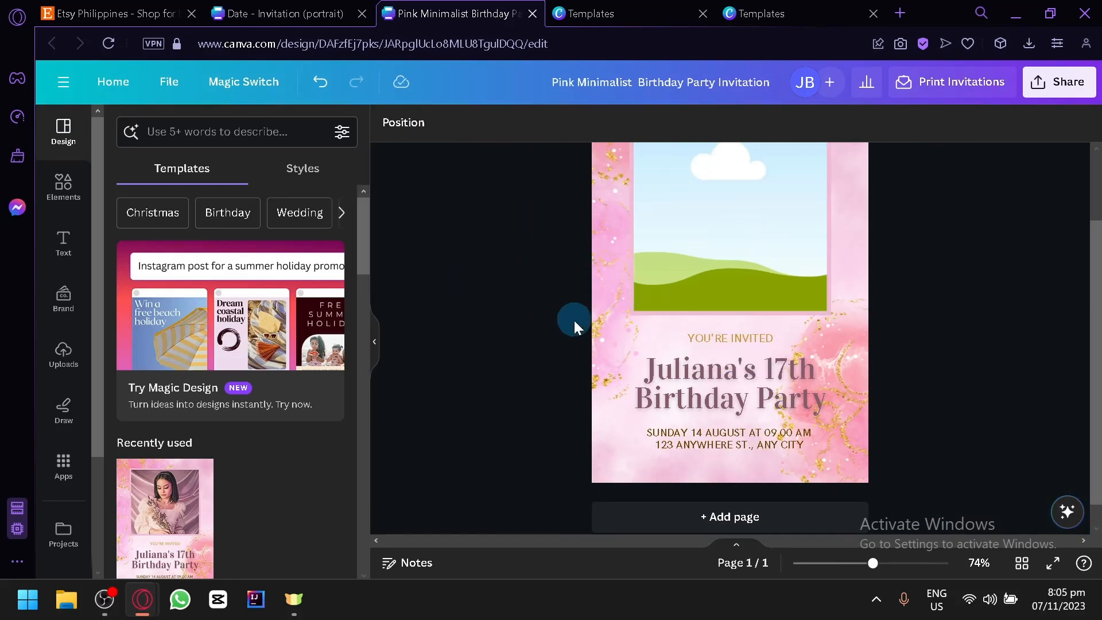
Replace the pink backdrop with a plain white page background and move the pink-and-gold marble image off the page.
left_click(637, 376)
left_click(616, 337)
left_click_drag(612, 317, 506, 448)
left_click(854, 333)
left_click(468, 122)
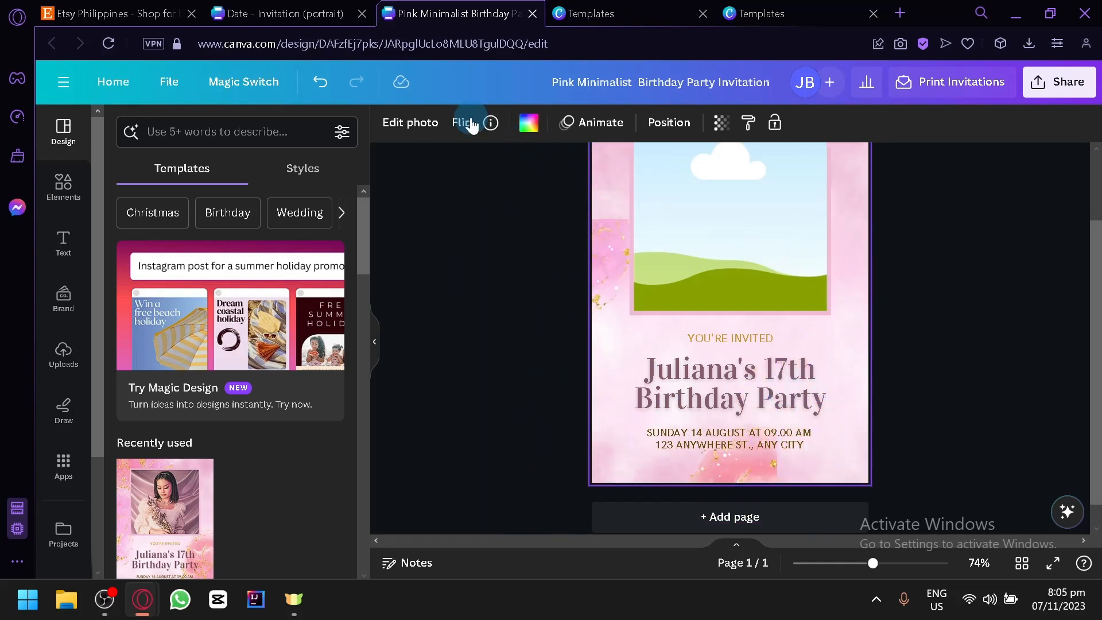
left_click(524, 123)
left_click(219, 218)
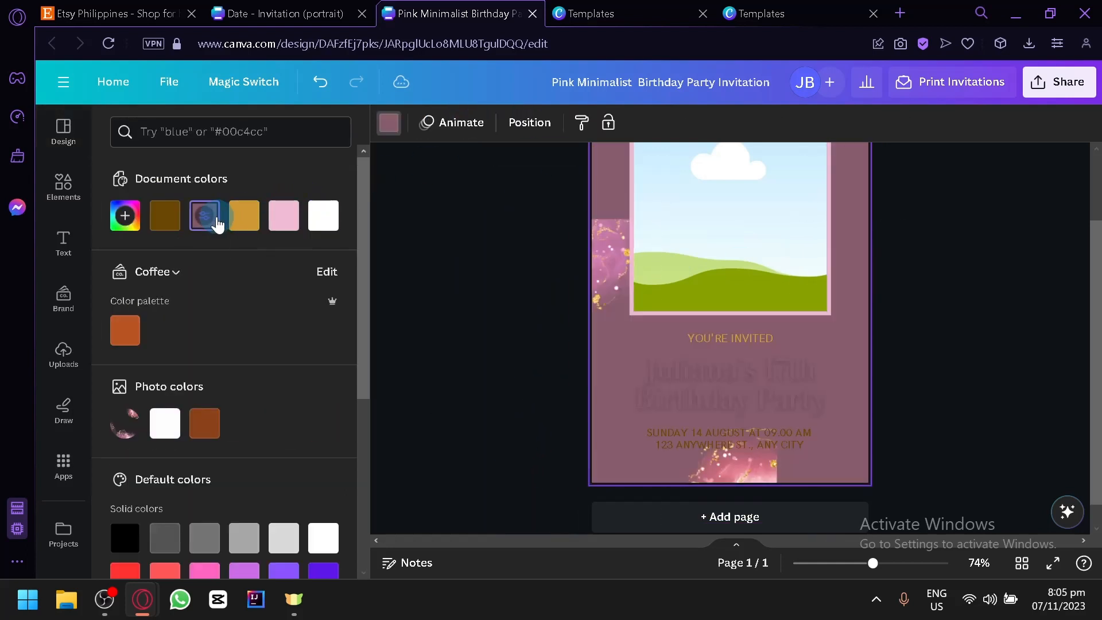
left_click(322, 216)
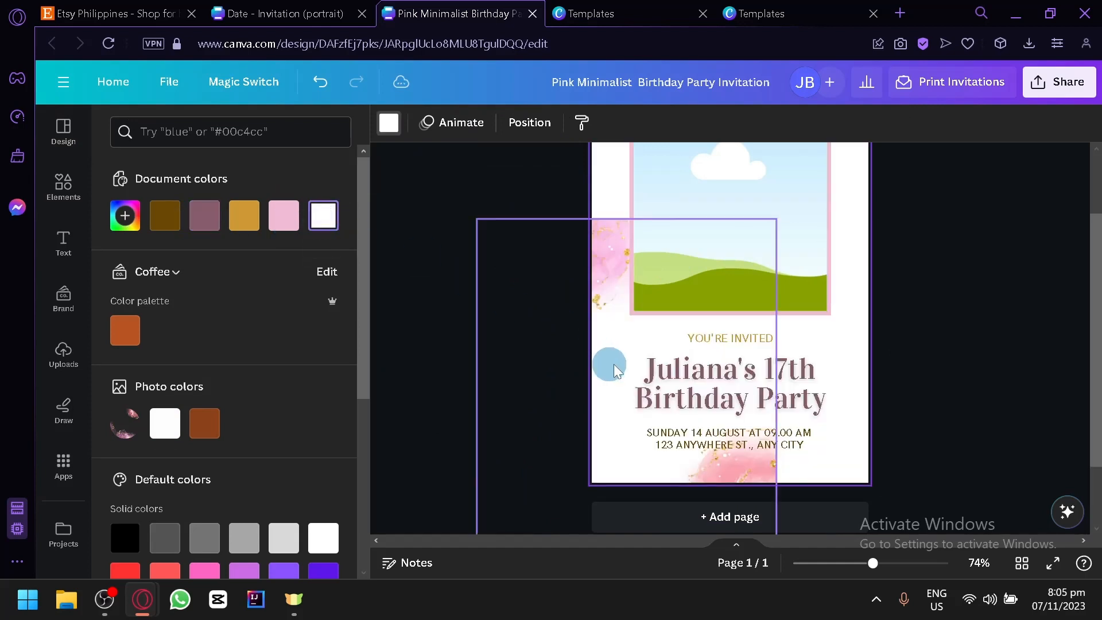
left_click_drag(607, 364, 492, 343)
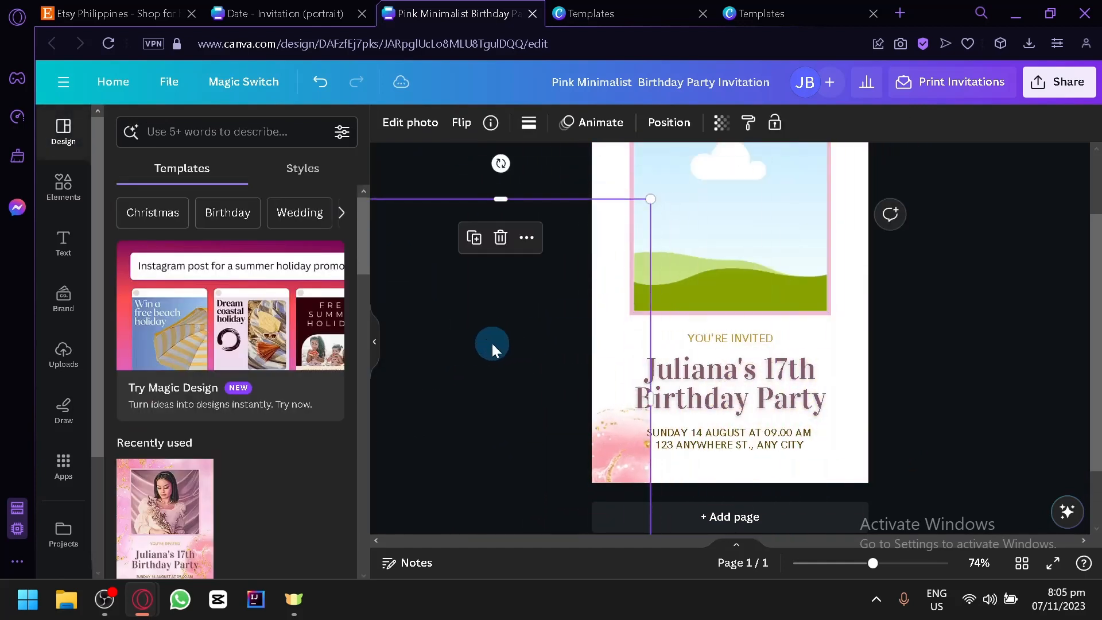
scroll(491, 344, "up", 2)
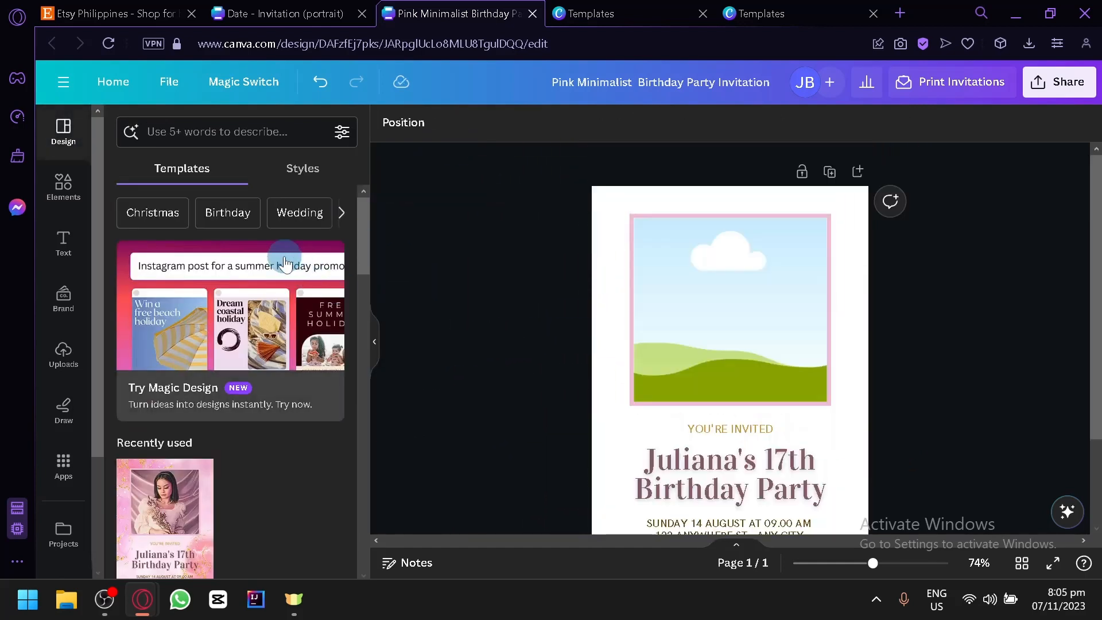
Fill the empty picture frame with Untitled design (8).png from the browser's recent downloads.
left_click(63, 184)
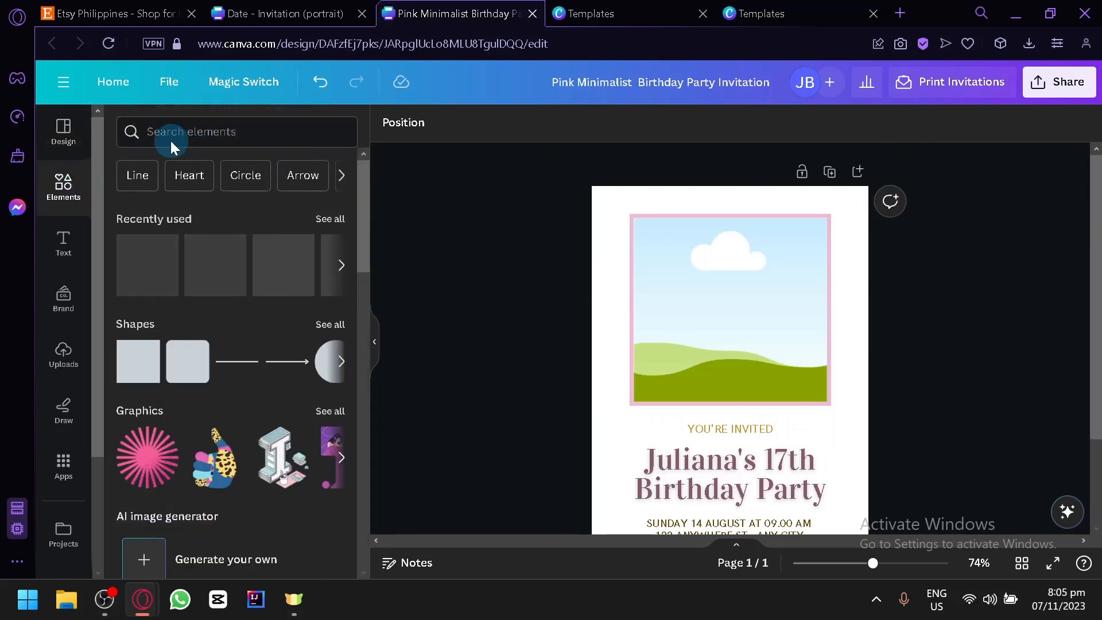
scroll(613, 353, "down", 2)
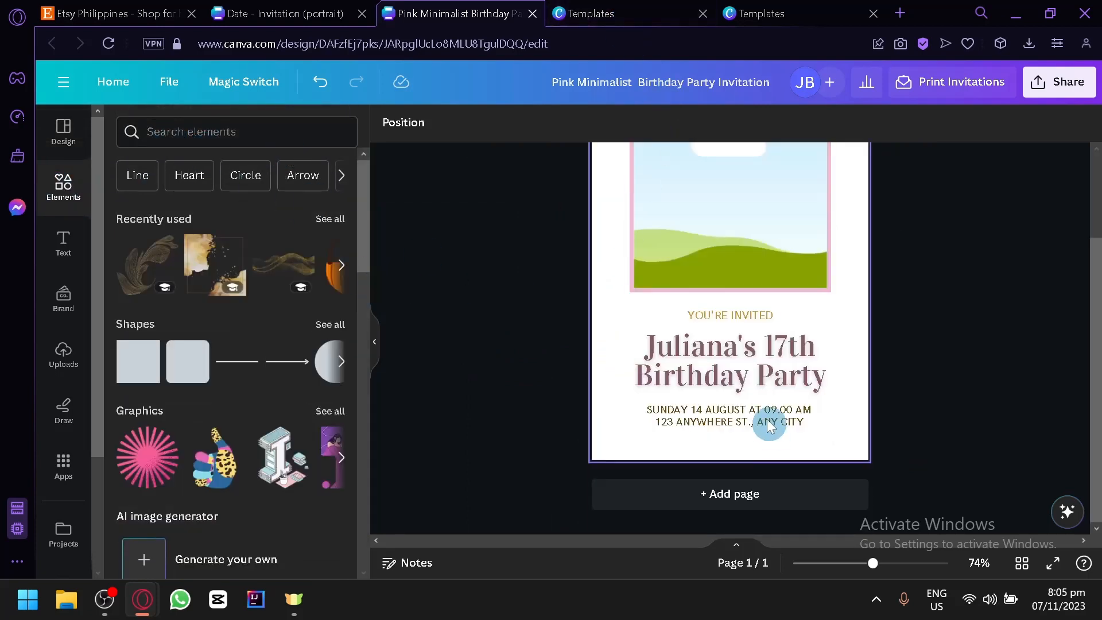
scroll(763, 402, "up", 2)
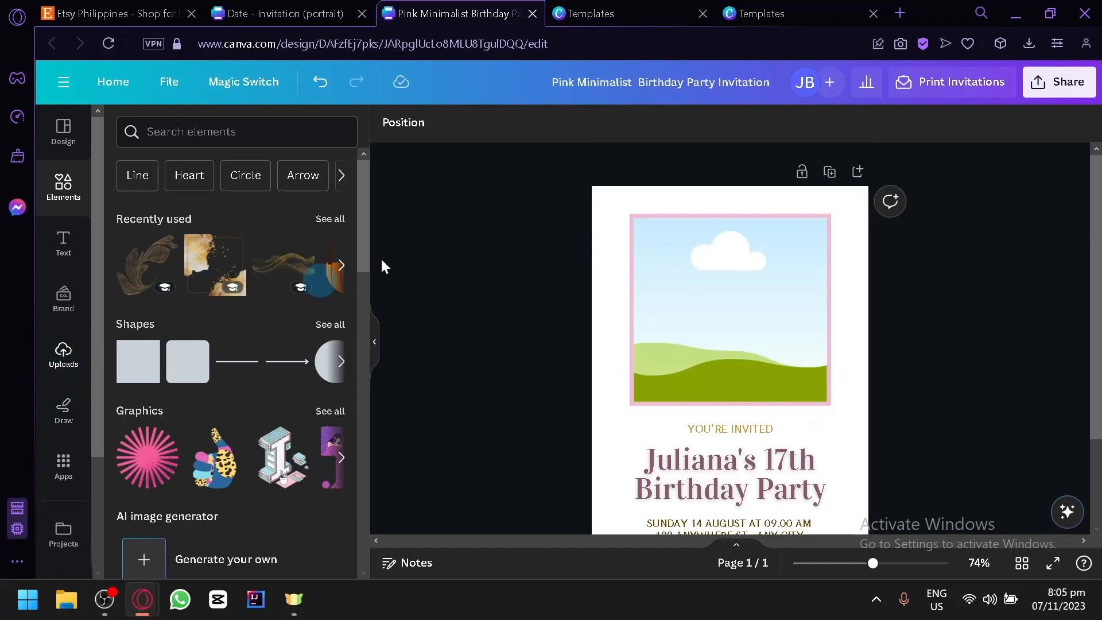
left_click(1027, 40)
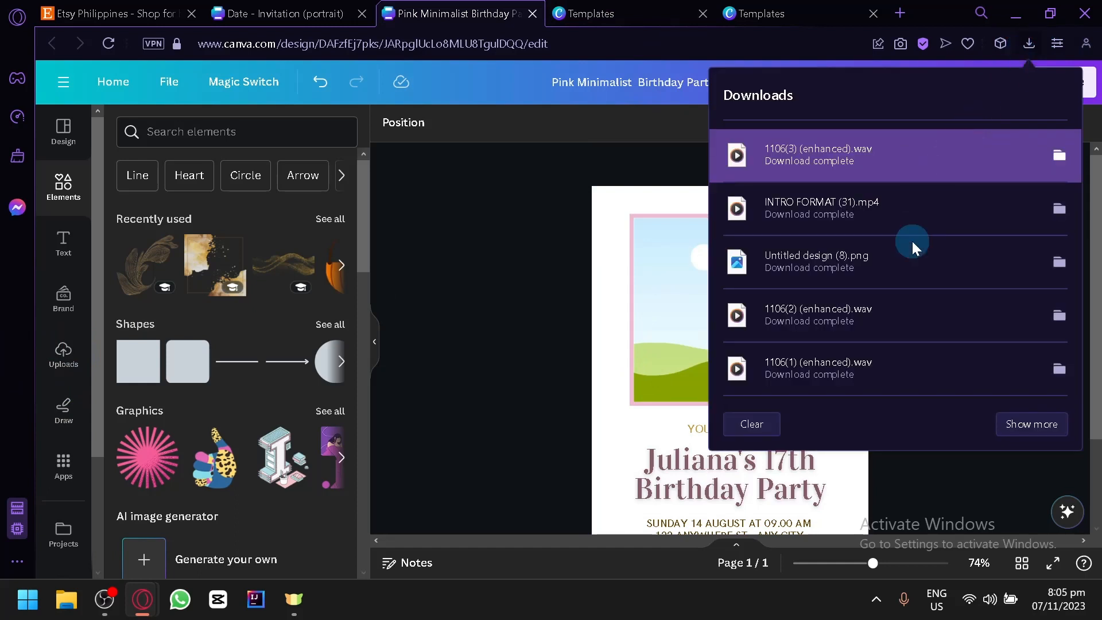
left_click_drag(912, 244, 701, 336)
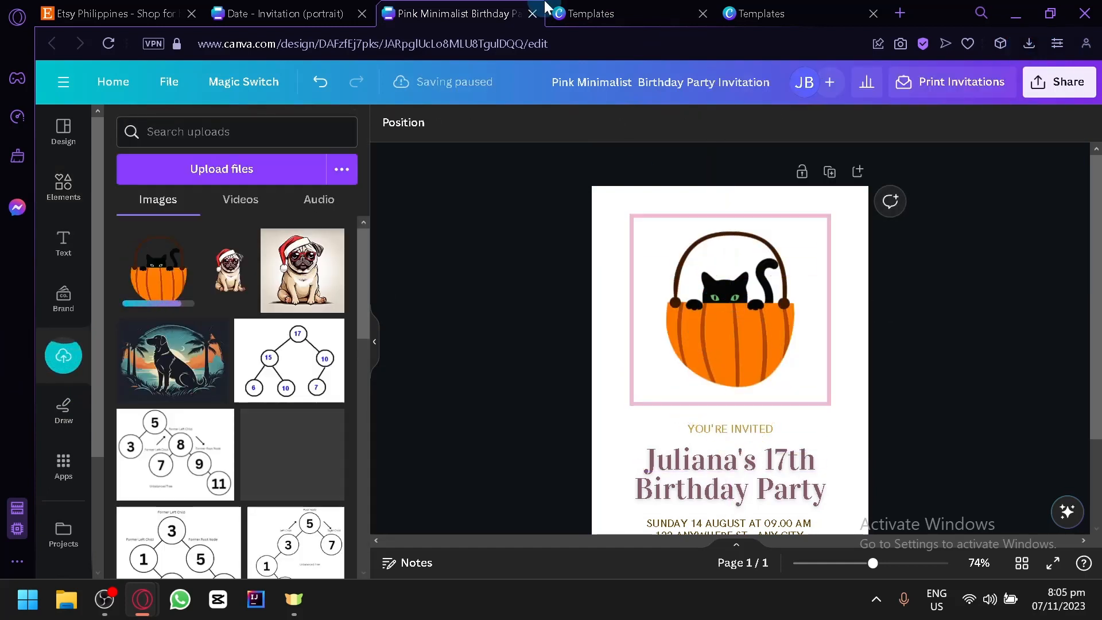
Review the black and gold photographic birthday invitation template and its similar designs, plus the Mint Green Watercolor Wedding Invitation template.
left_click(587, 11)
scroll(451, 187, "down", 3)
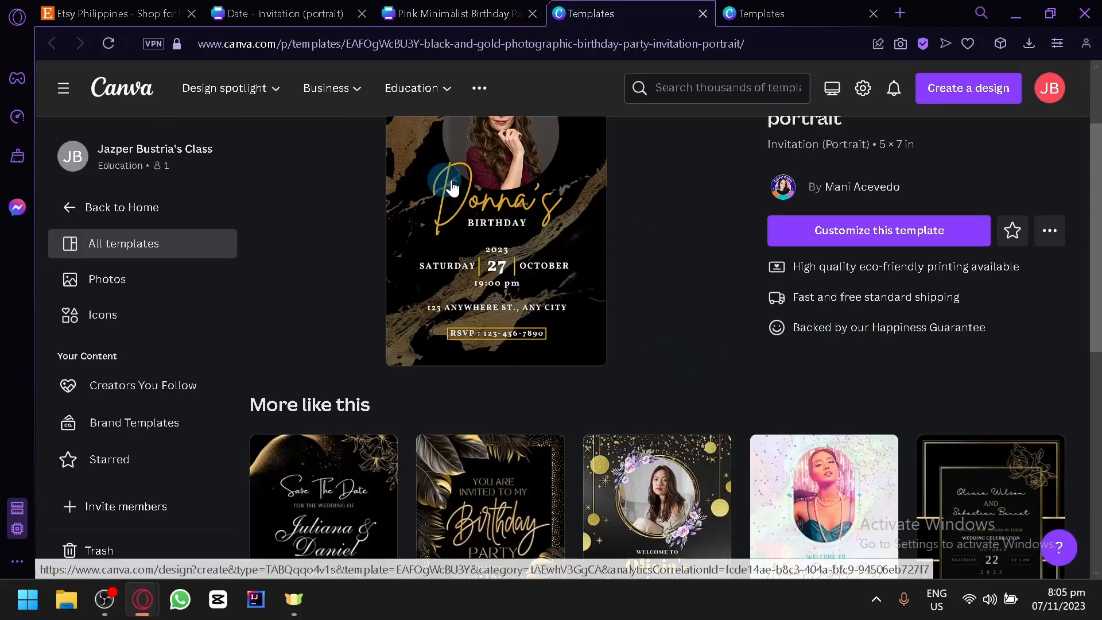
scroll(715, 330, "up", 2)
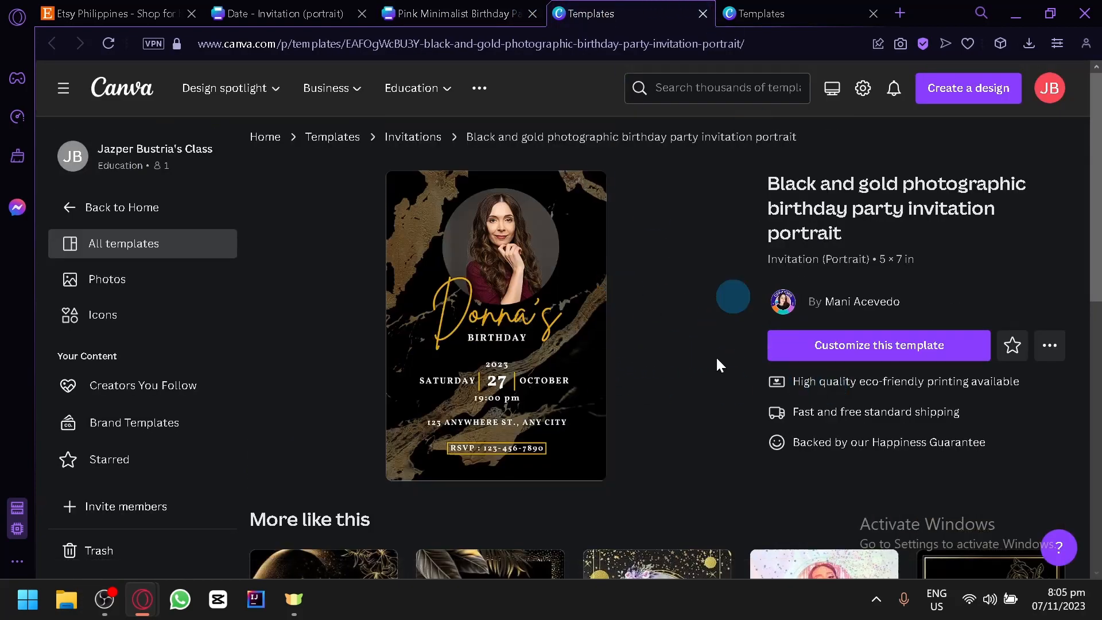
scroll(715, 361, "down", 10)
scroll(691, 344, "down", 6)
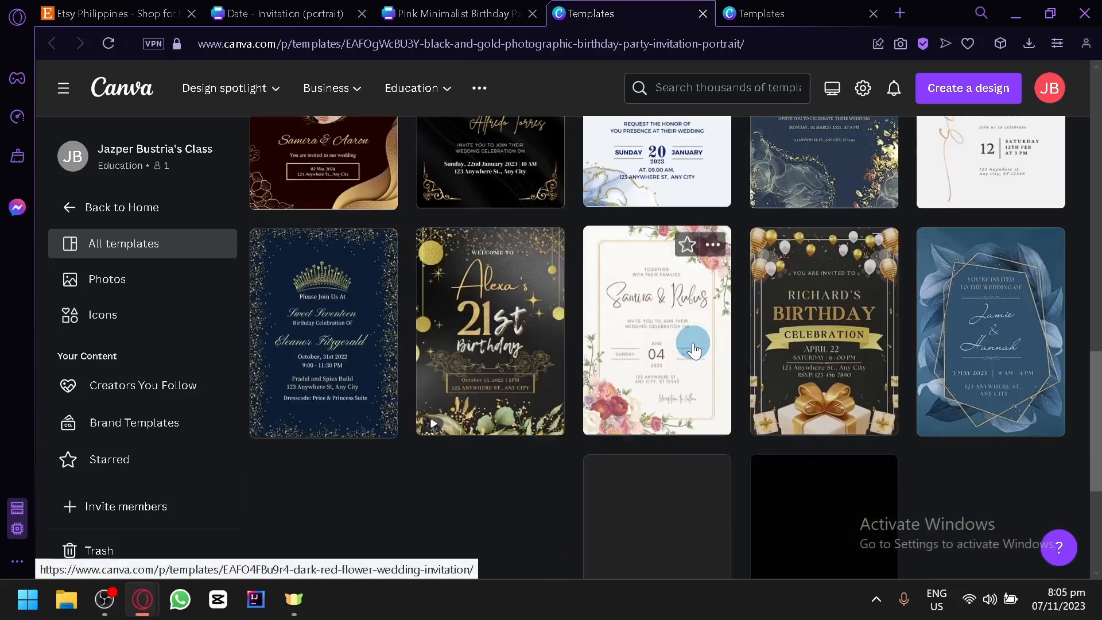
scroll(751, 238, "up", 6)
scroll(797, 190, "up", 5)
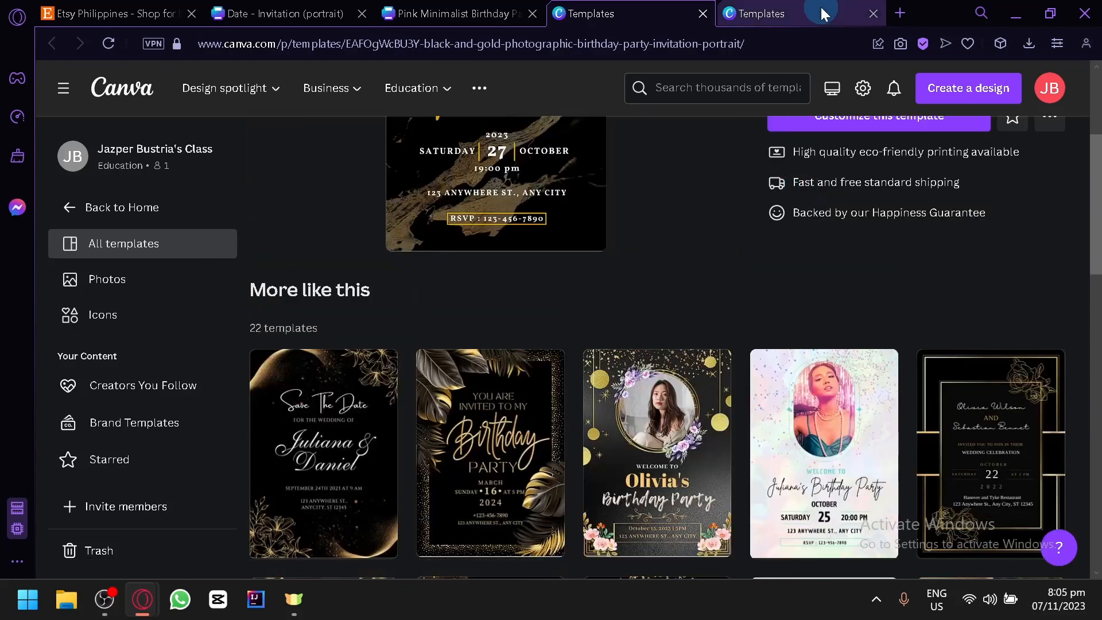
left_click(811, 14)
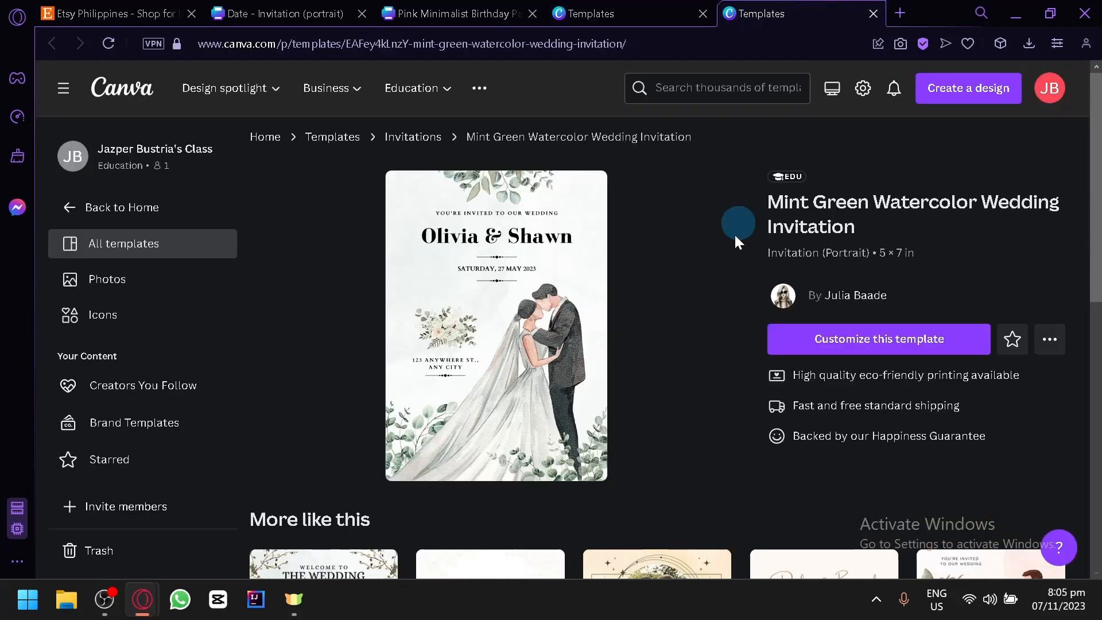
Switch to the Etsy home page and look over its gift and shop categories.
left_click(70, 8)
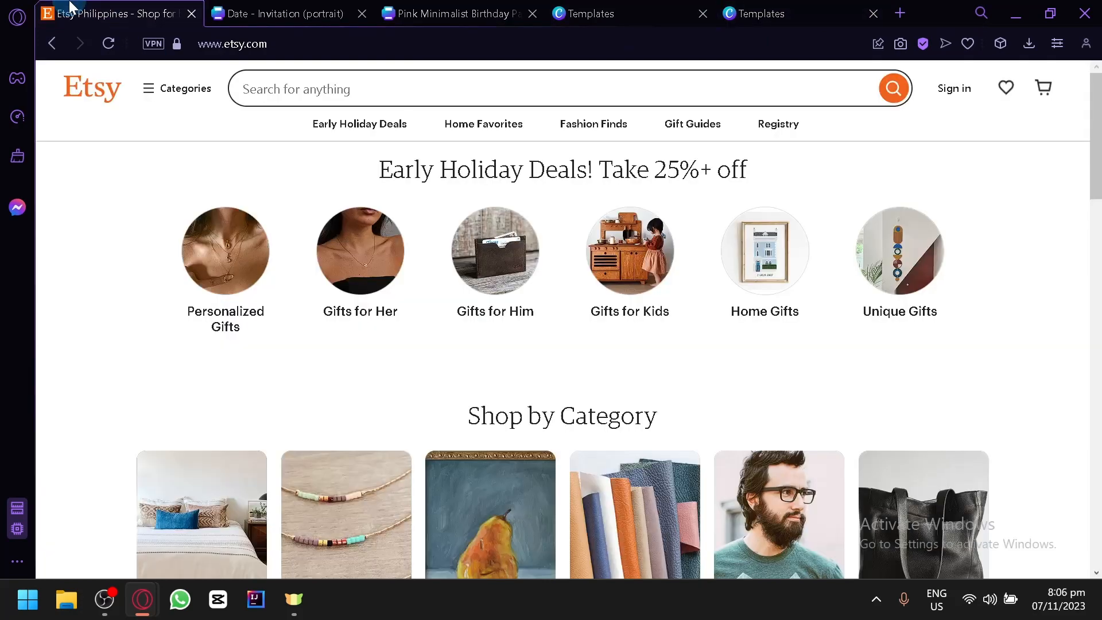
scroll(394, 309, "down", 10)
scroll(401, 298, "up", 8)
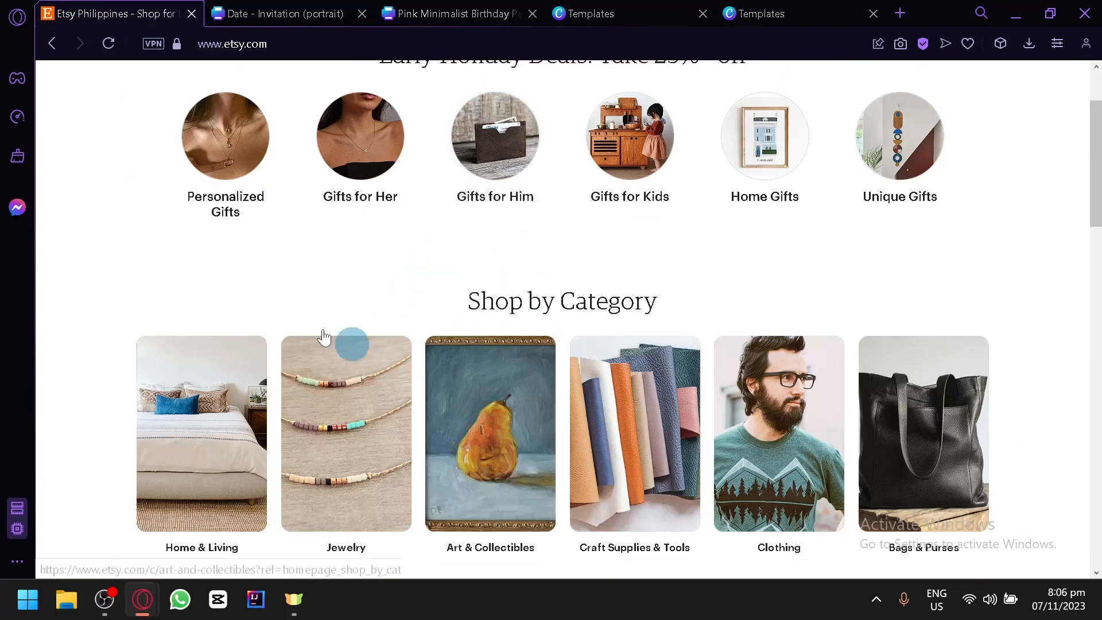
scroll(324, 337, "up", 2)
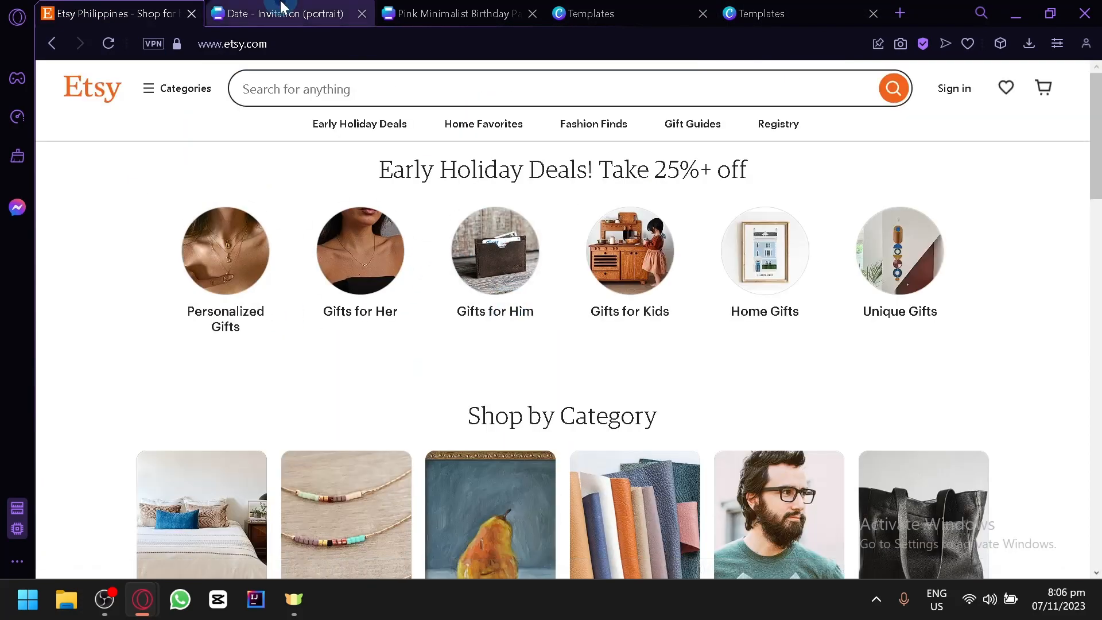
Close the Save the Date design, the Pink Minimalist birthday design and the black and gold template page, leaving Etsy open.
left_click(330, 7)
left_click(367, 14)
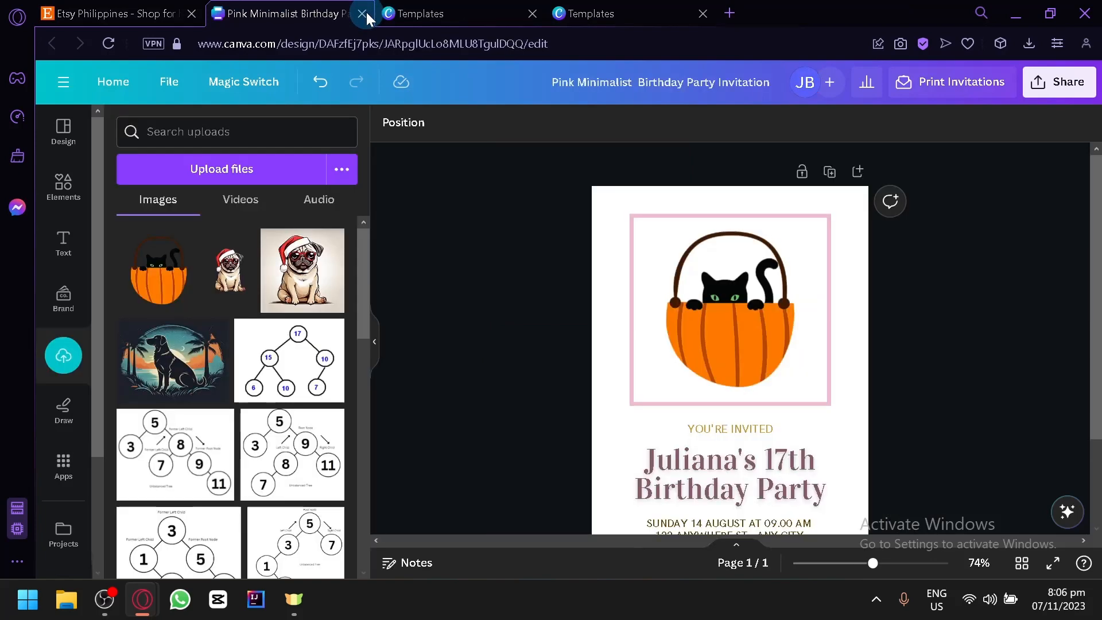
left_click(366, 13)
left_click(367, 14)
left_click(362, 14)
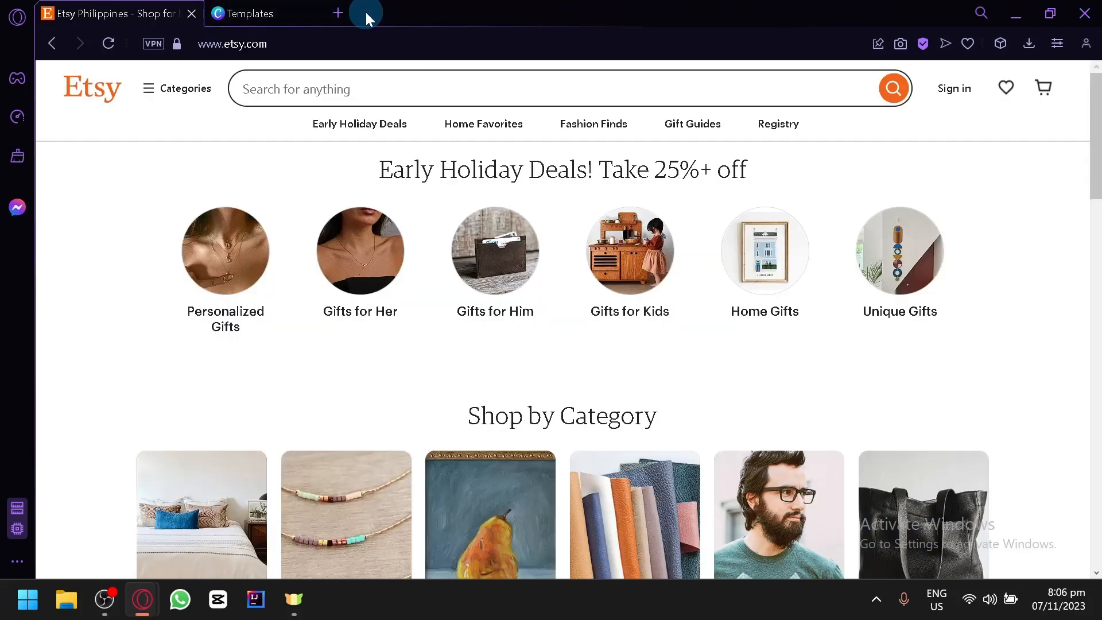